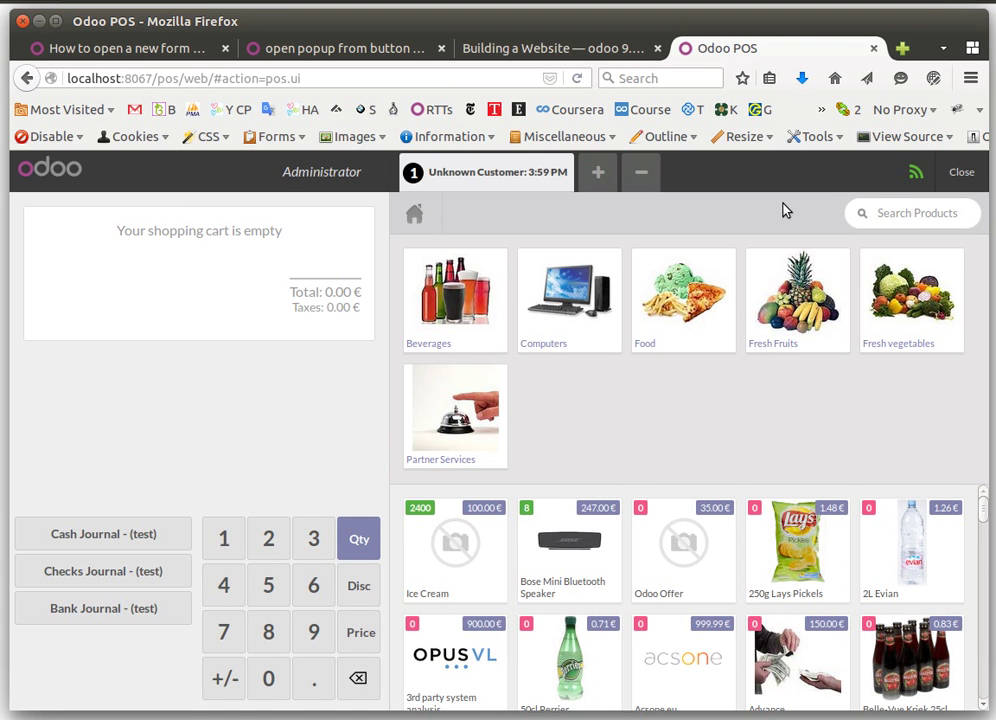
# - Leave the point of sale and go to the Settings area
pyautogui.click(972, 174)
pyautogui.click(962, 172)
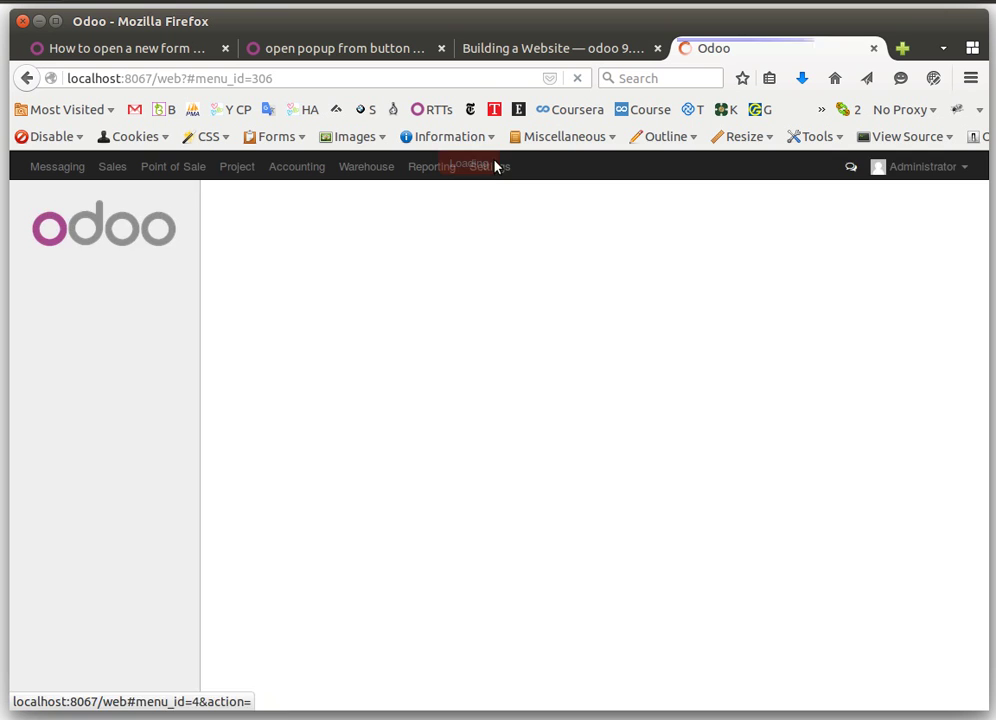
pyautogui.click(493, 168)
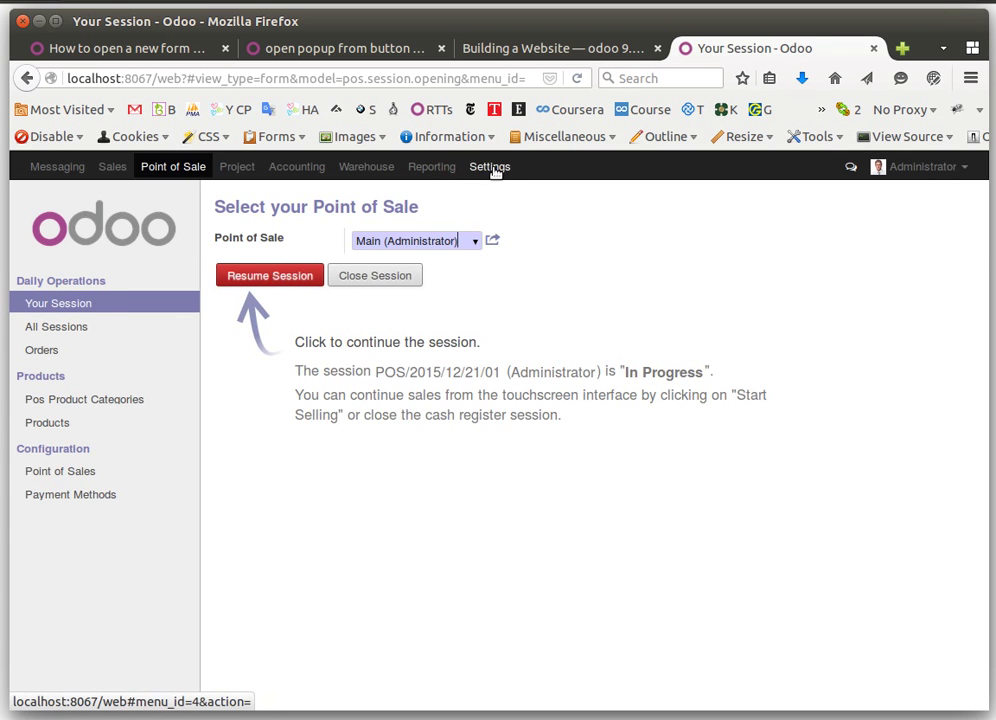
pyautogui.click(494, 170)
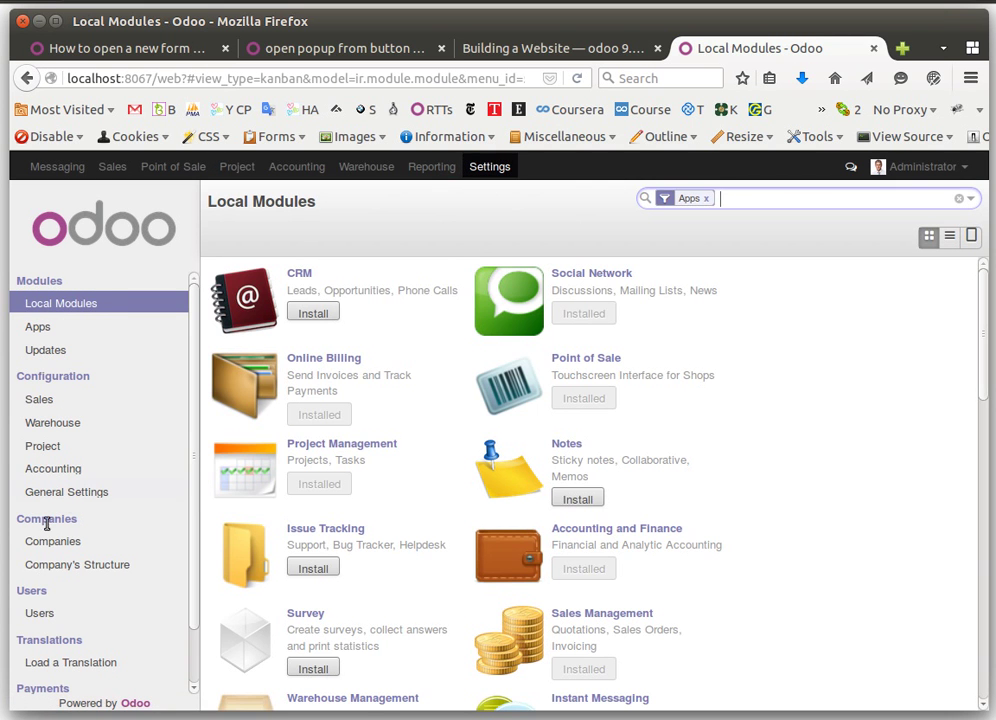
# - Enable Technical Features on the Administrator user and save
pyautogui.click(60, 617)
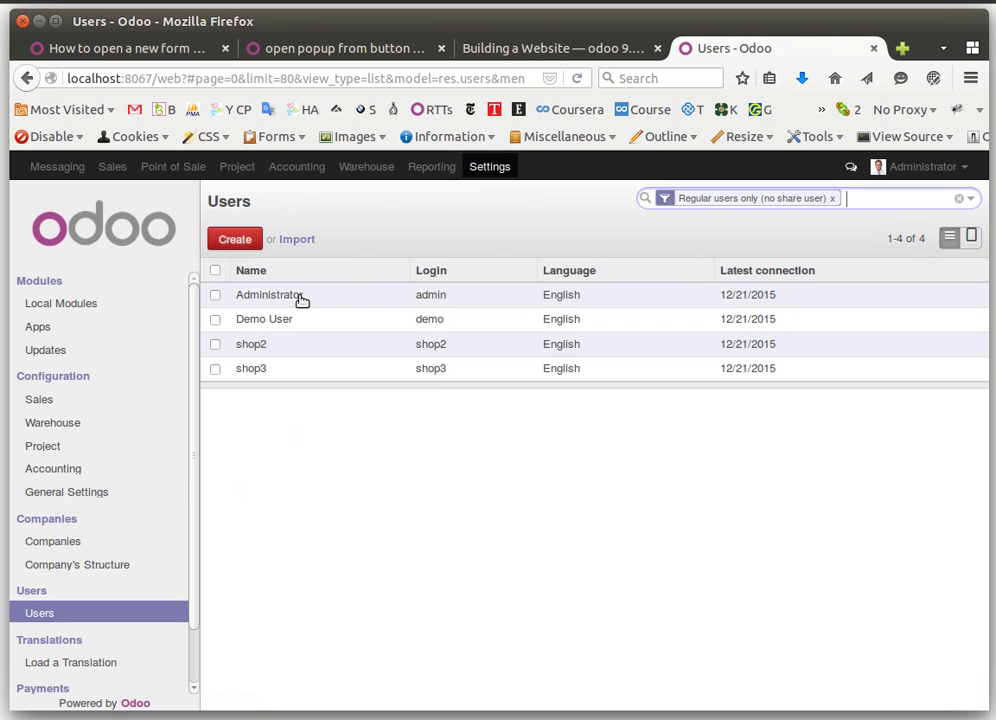
pyautogui.click(270, 295)
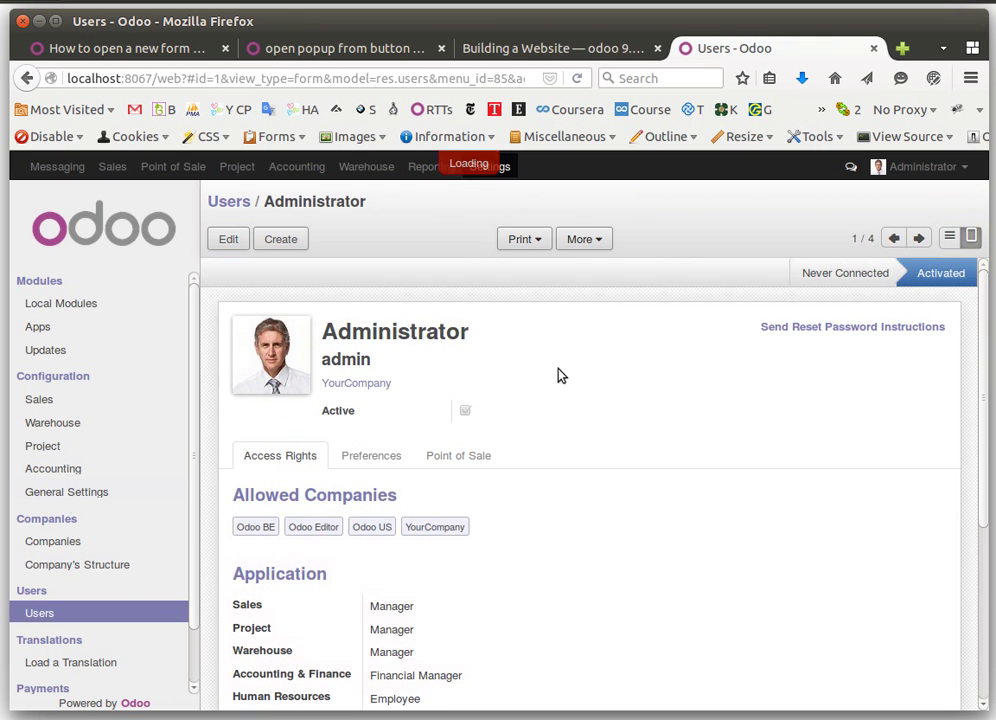
pyautogui.scroll(-2, 771, 451)
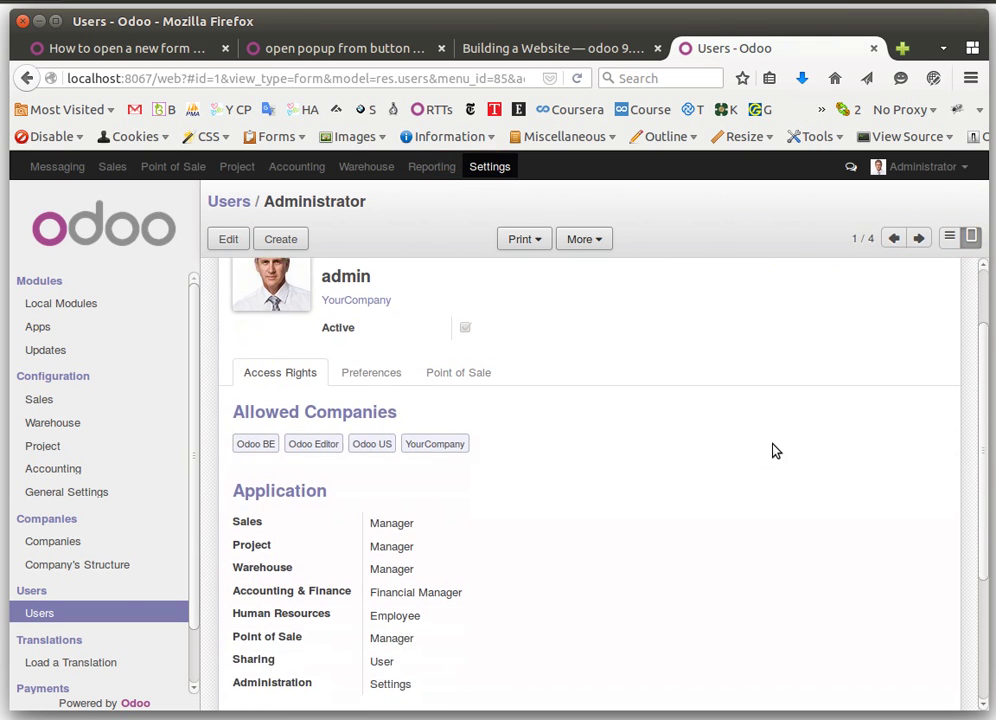
pyautogui.scroll(2, 451, 333)
pyautogui.click(228, 239)
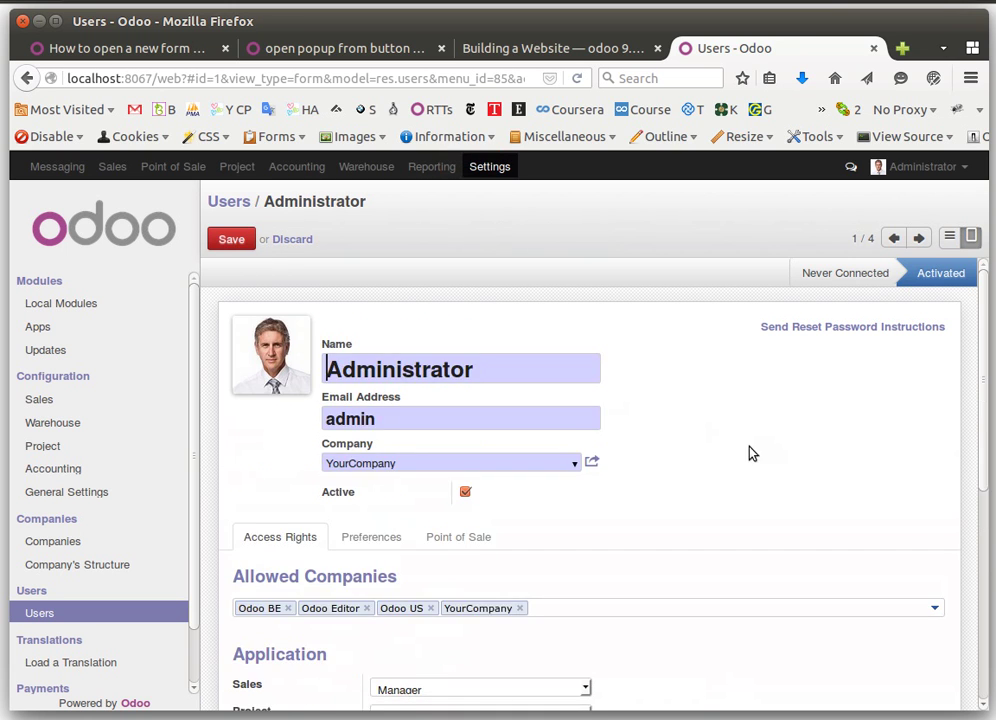
pyautogui.scroll(-5, 751, 453)
pyautogui.scroll(-2, 759, 492)
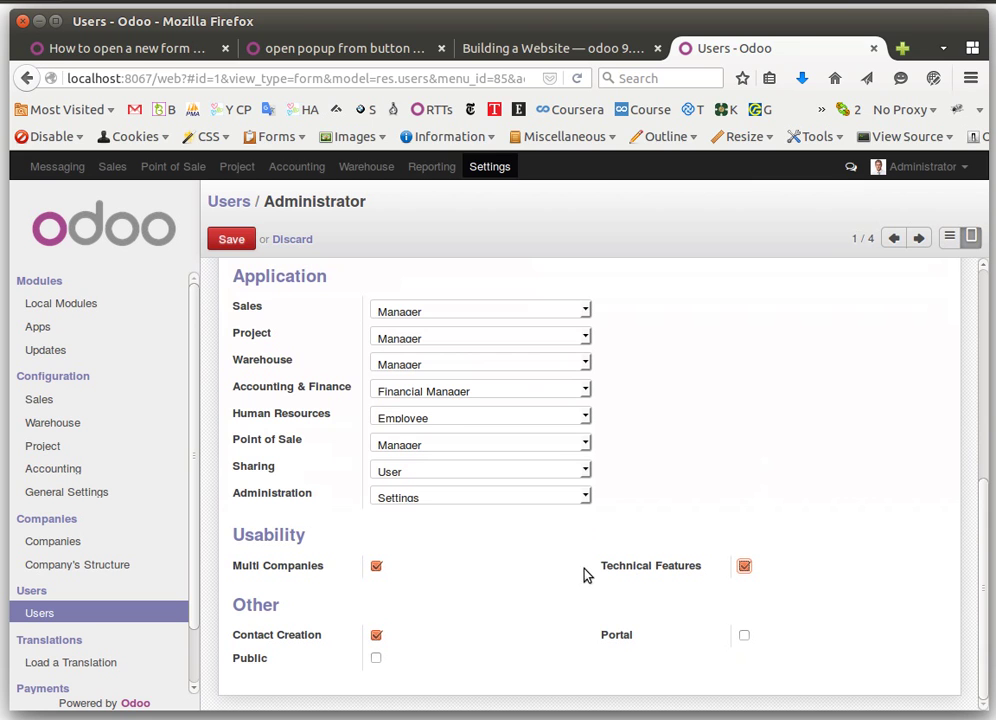
pyautogui.click(231, 238)
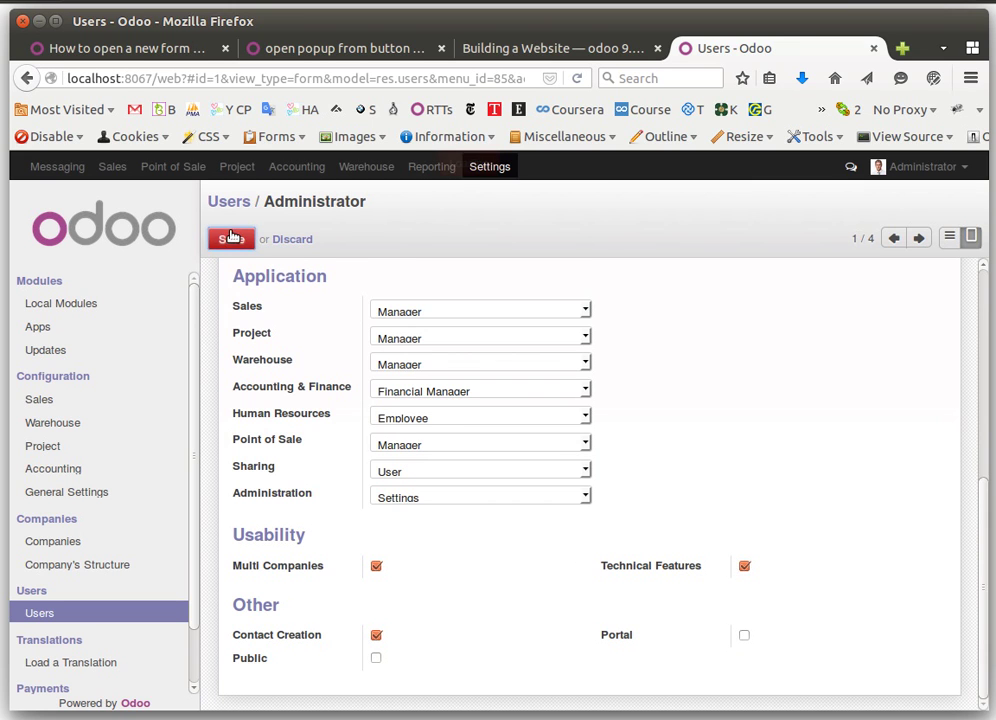
# - Reload the page and update the modules list
pyautogui.click(577, 79)
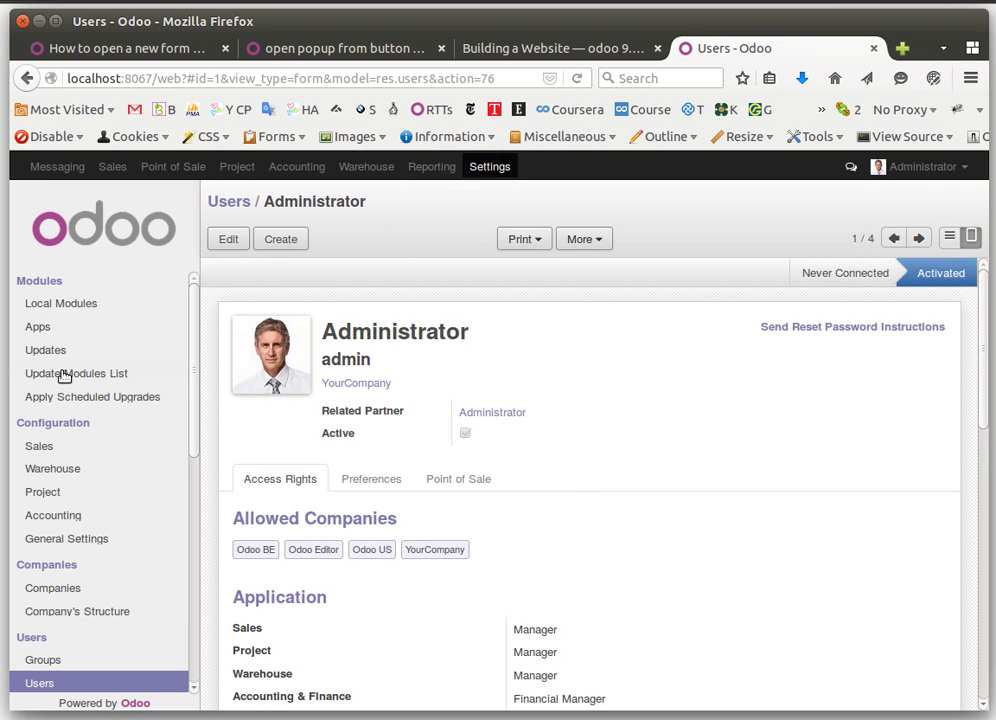
pyautogui.click(64, 373)
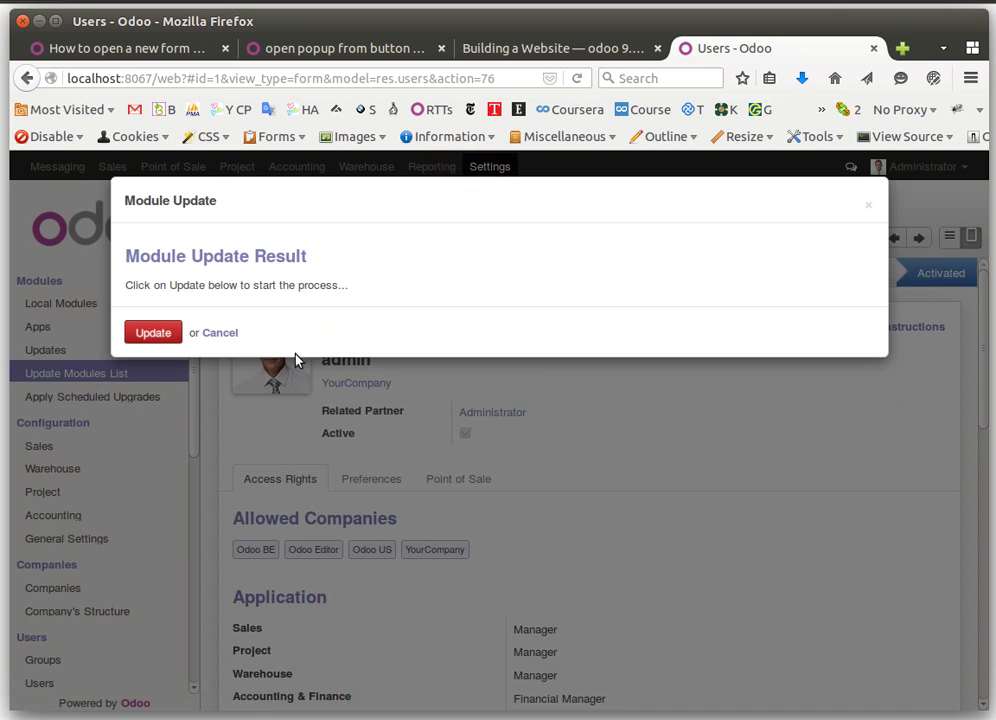
pyautogui.click(163, 338)
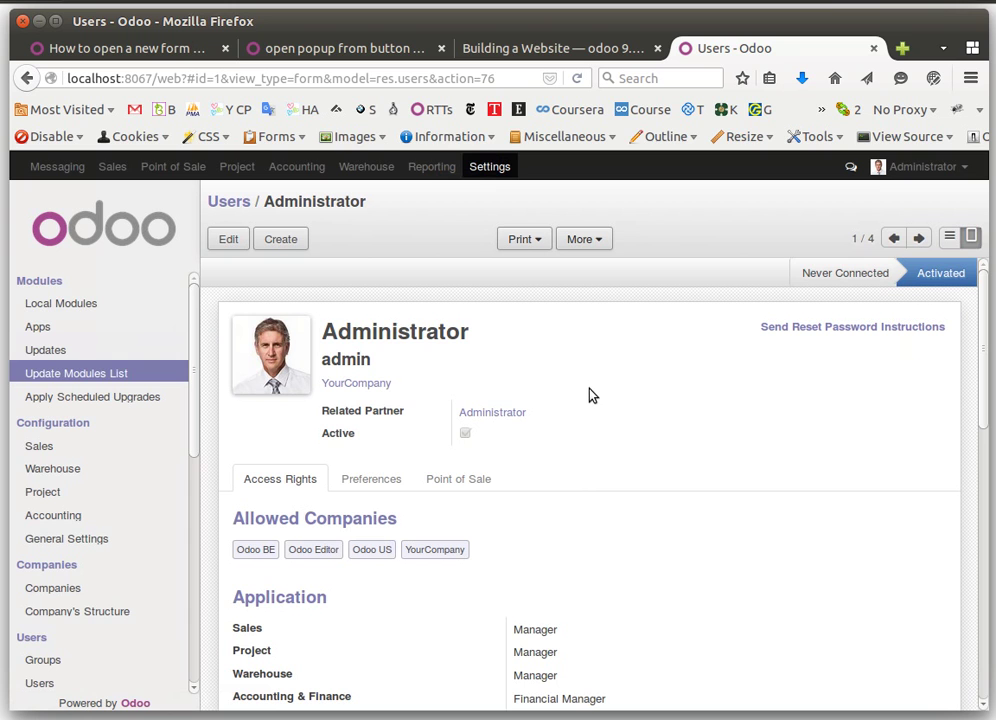
# - Search all local modules, without the Apps filter, for 'pos_'
pyautogui.click(80, 305)
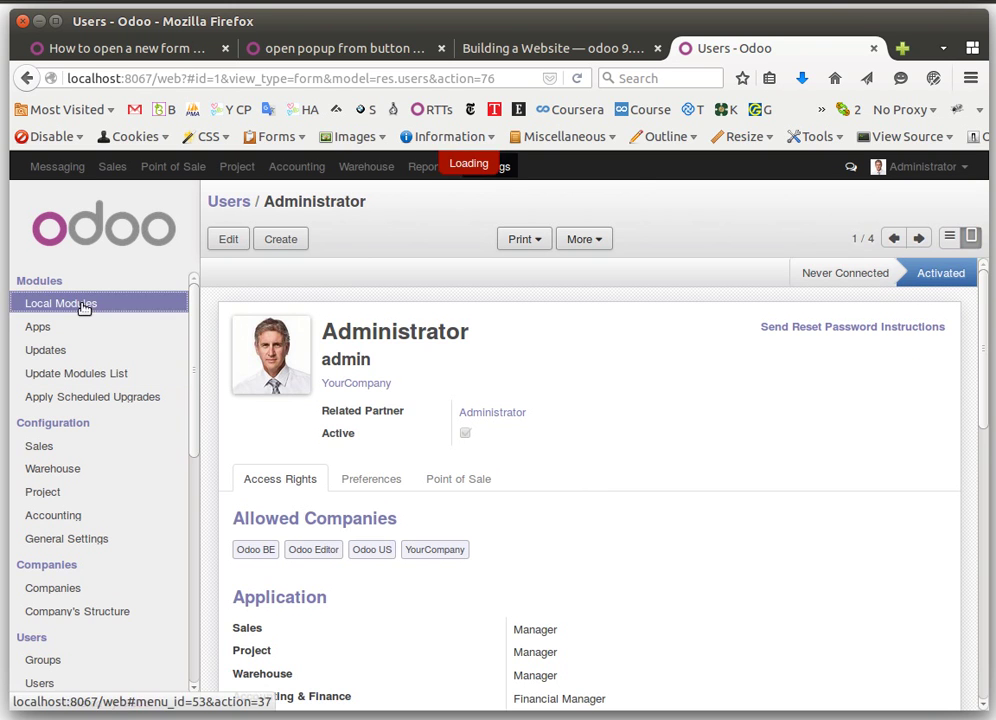
pyautogui.click(707, 199)
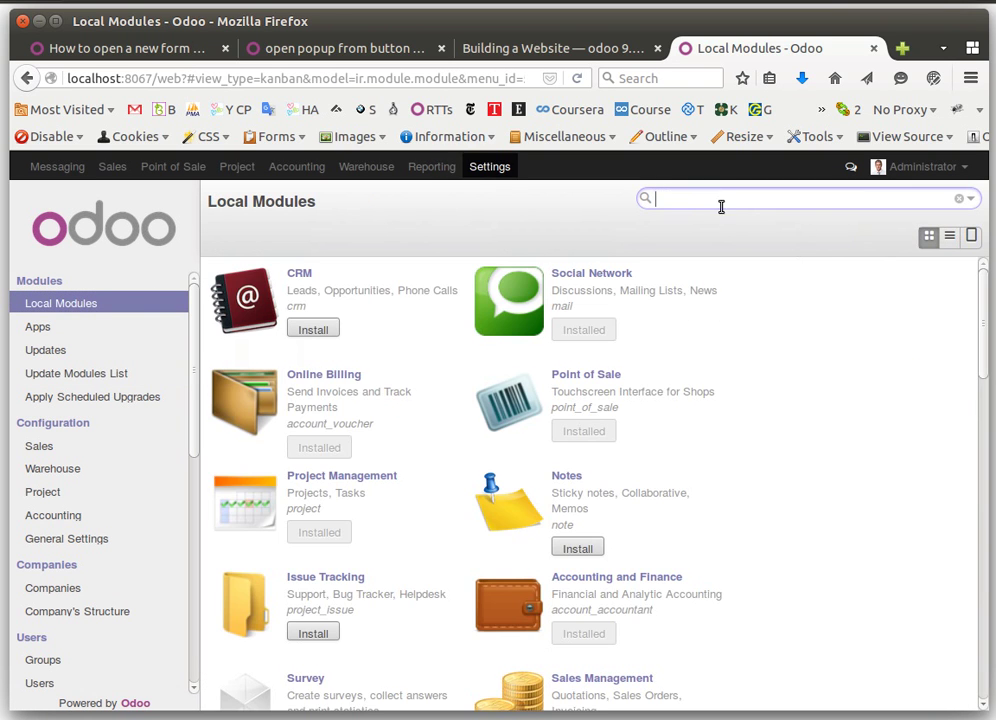
pyautogui.write('pos_')
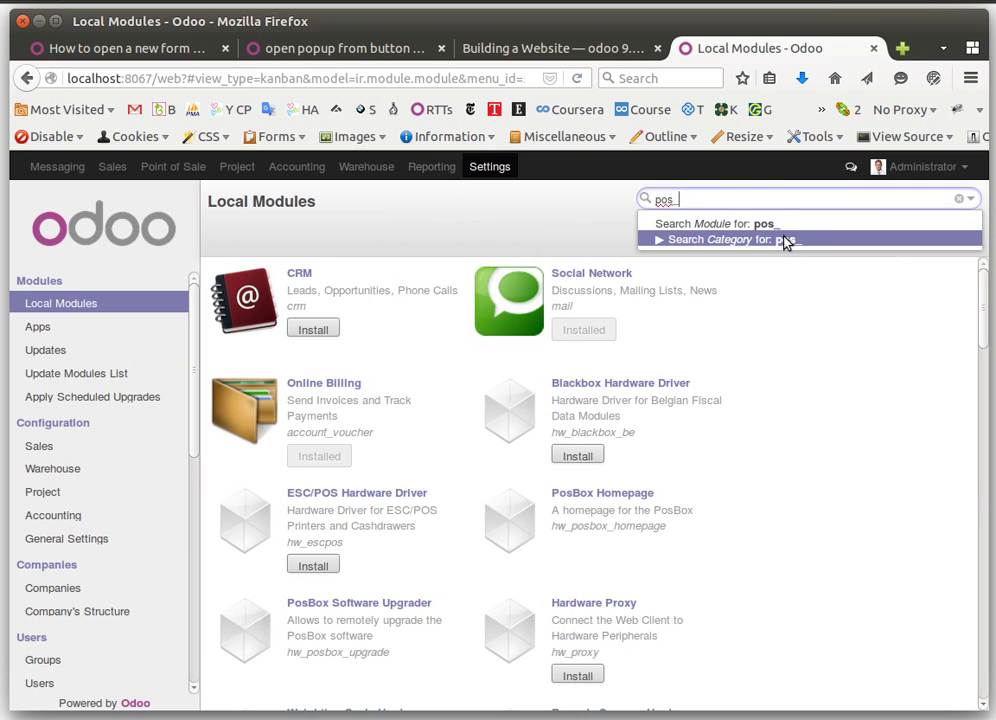
pyautogui.write('loyal')
pyautogui.click(786, 241)
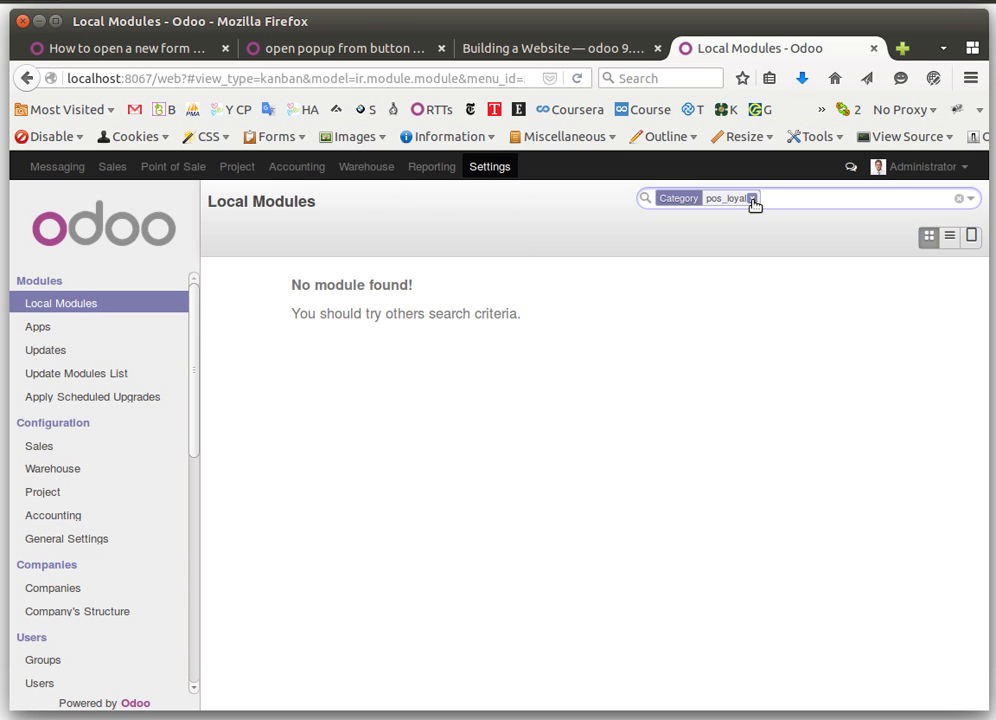
pyautogui.click(752, 199)
pyautogui.write('pos')
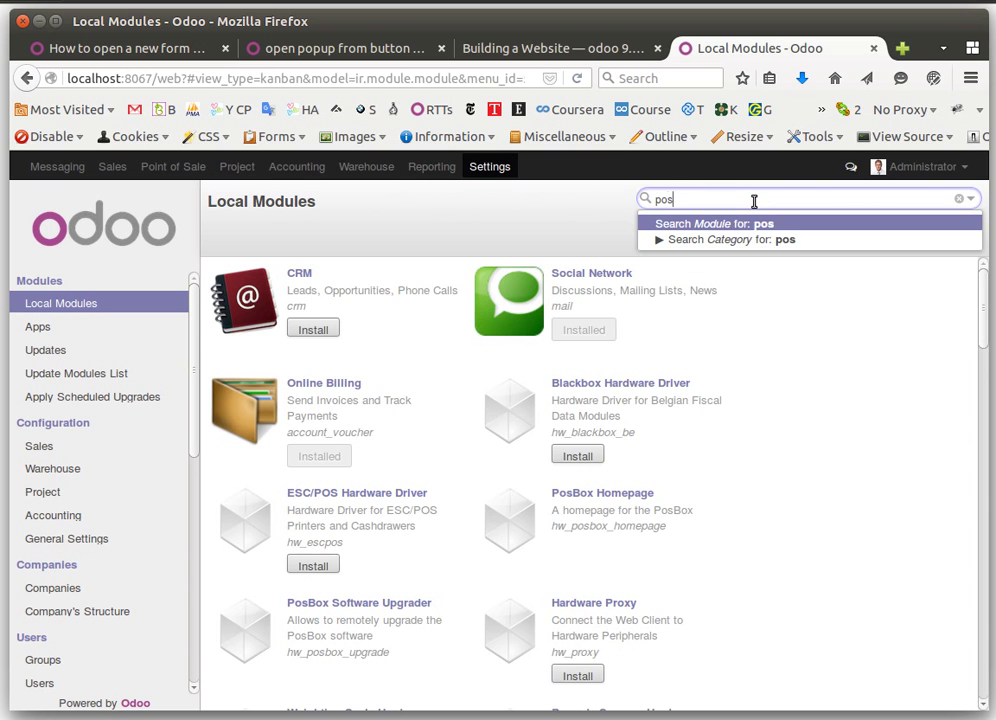
pyautogui.write('_')
pyautogui.press('Return')
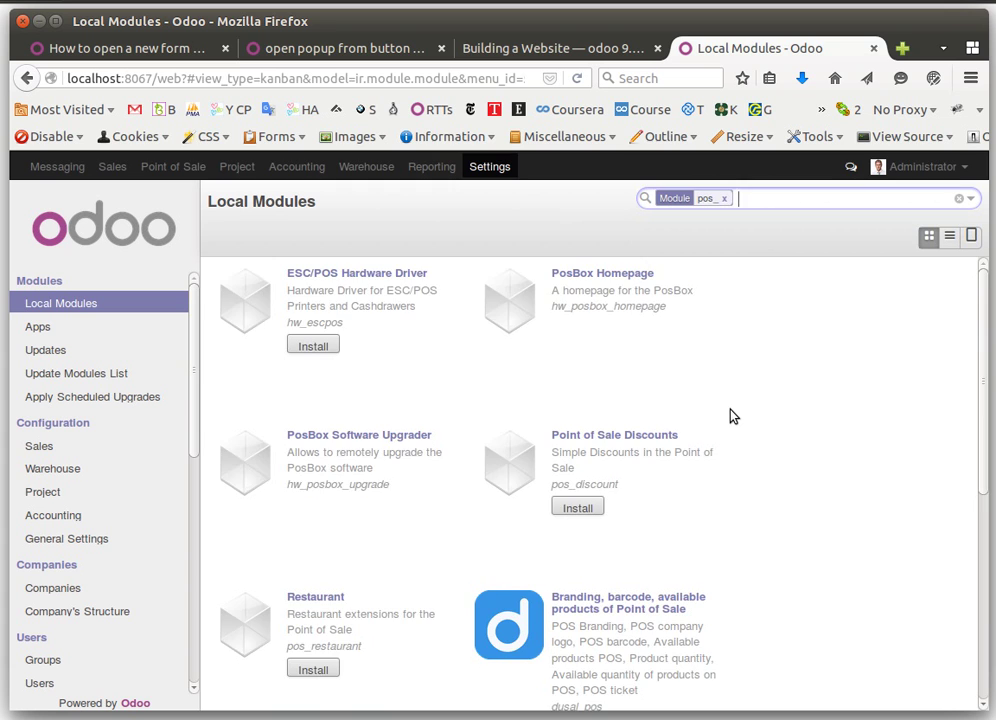
# - Install the POS Loyalty & Gift System module from its page
pyautogui.scroll(-3, 730, 419)
pyautogui.scroll(-2, 730, 419)
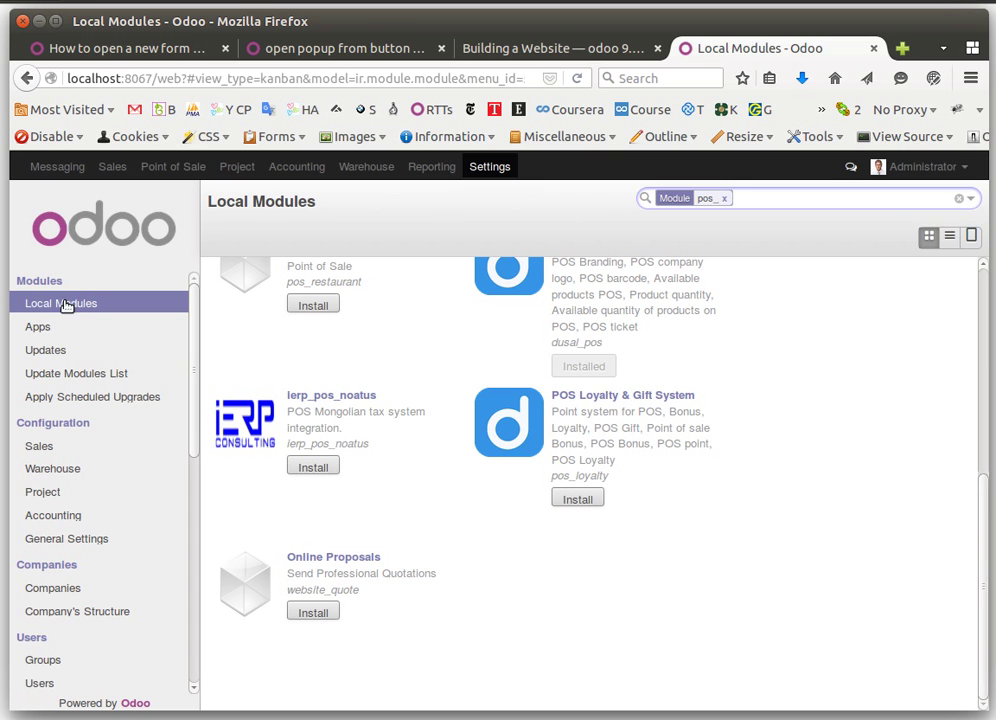
pyautogui.click(626, 396)
pyautogui.scroll(-5, 509, 513)
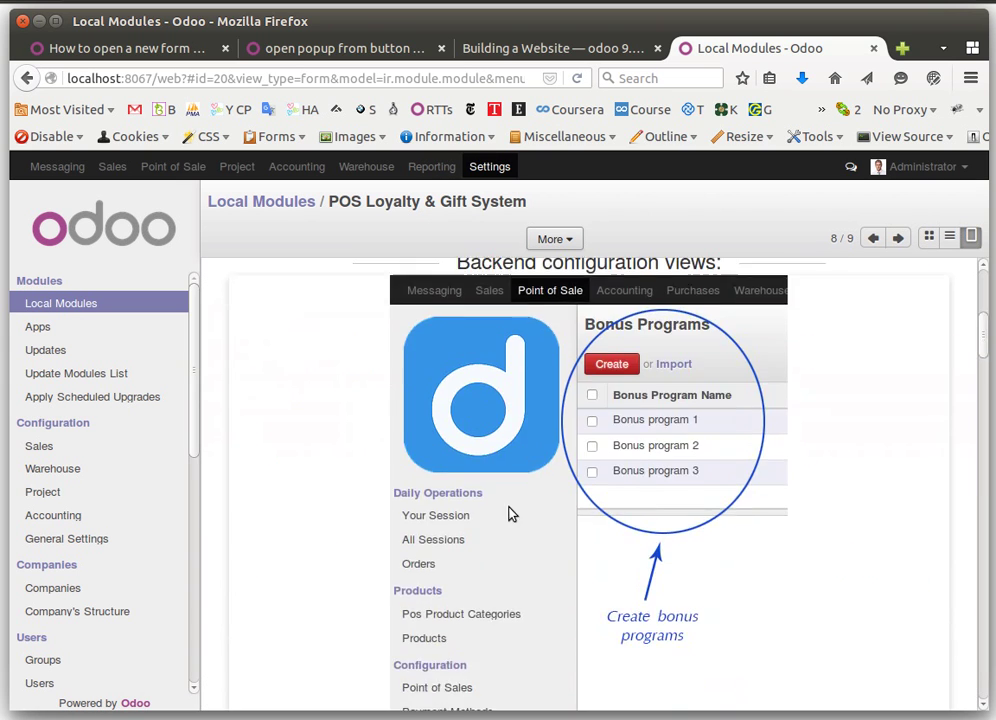
pyautogui.scroll(5, 507, 502)
pyautogui.click(331, 356)
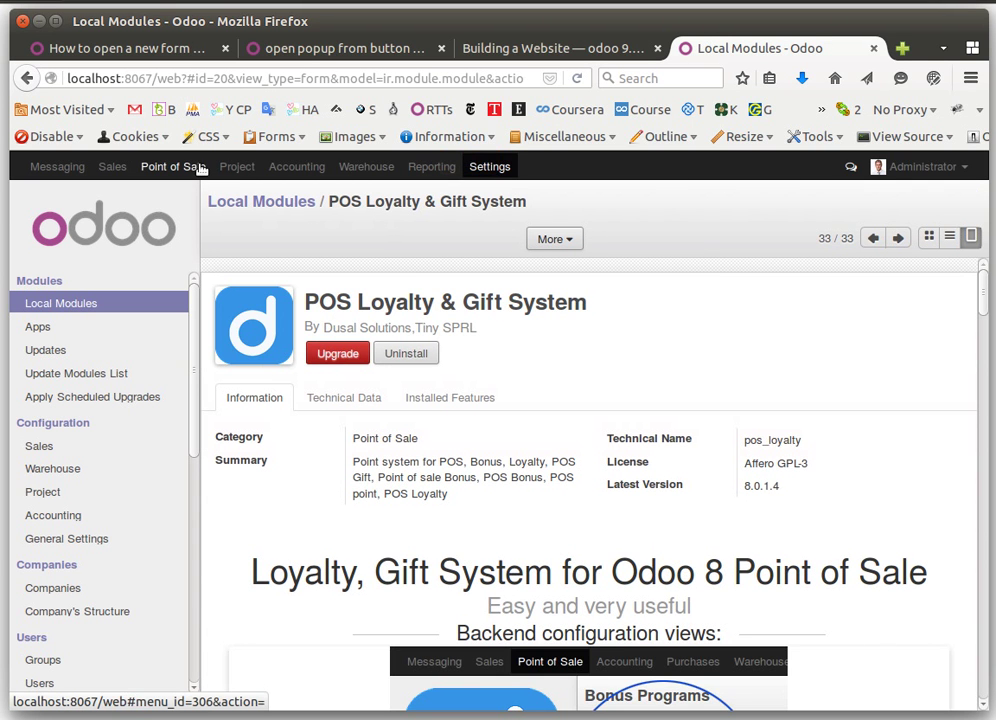
# - Create a new loyalty program named 'First Loyalty Program'
pyautogui.click(162, 169)
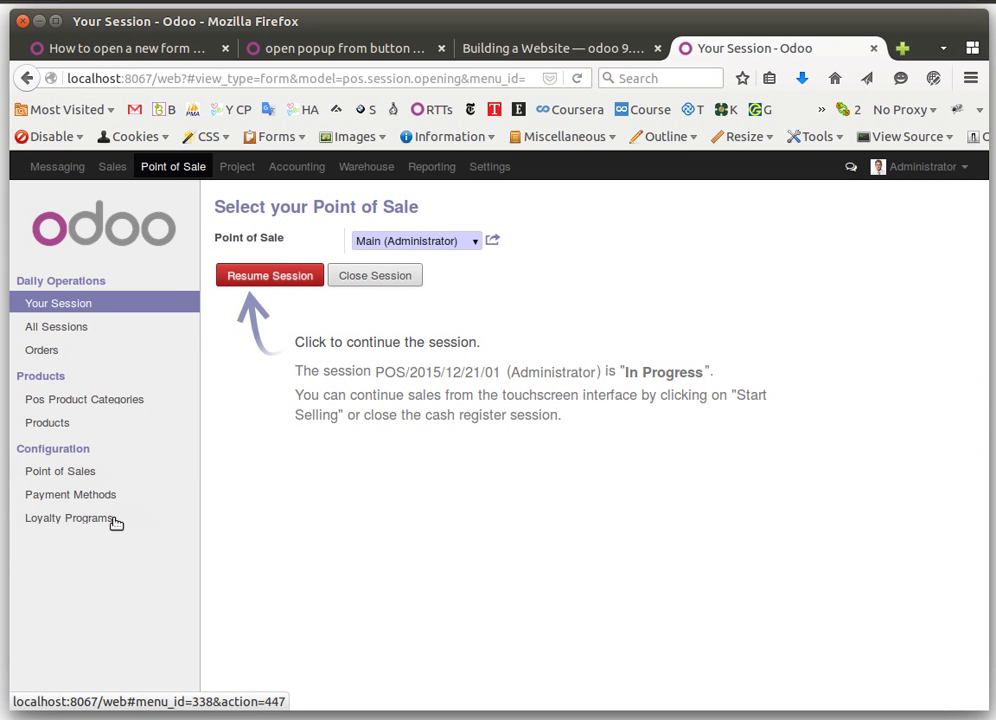
pyautogui.click(69, 519)
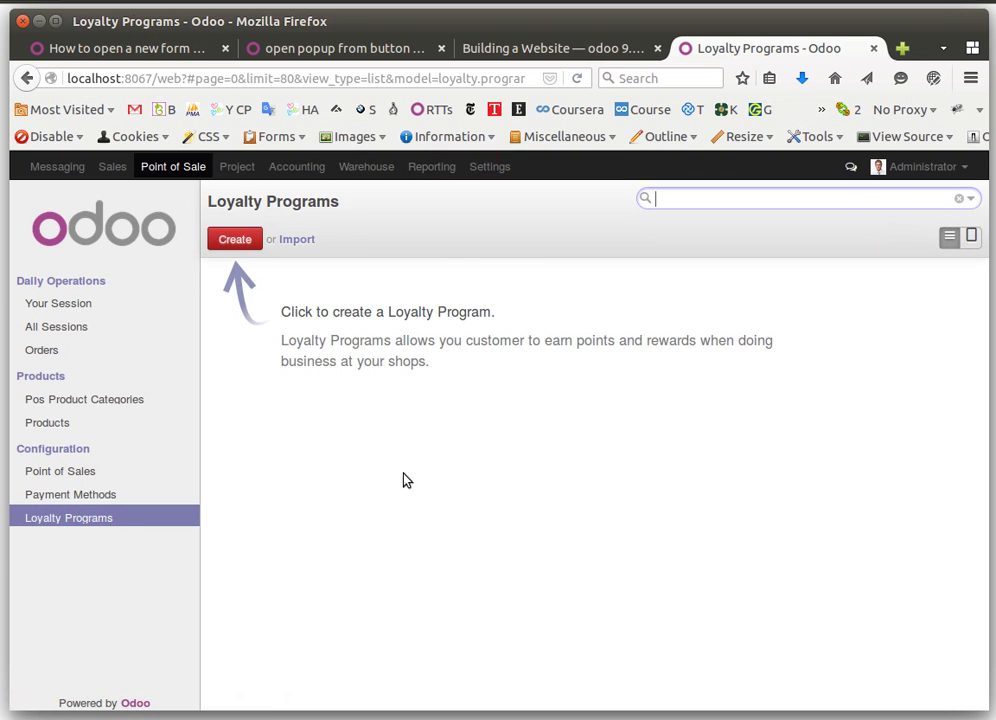
pyautogui.click(232, 239)
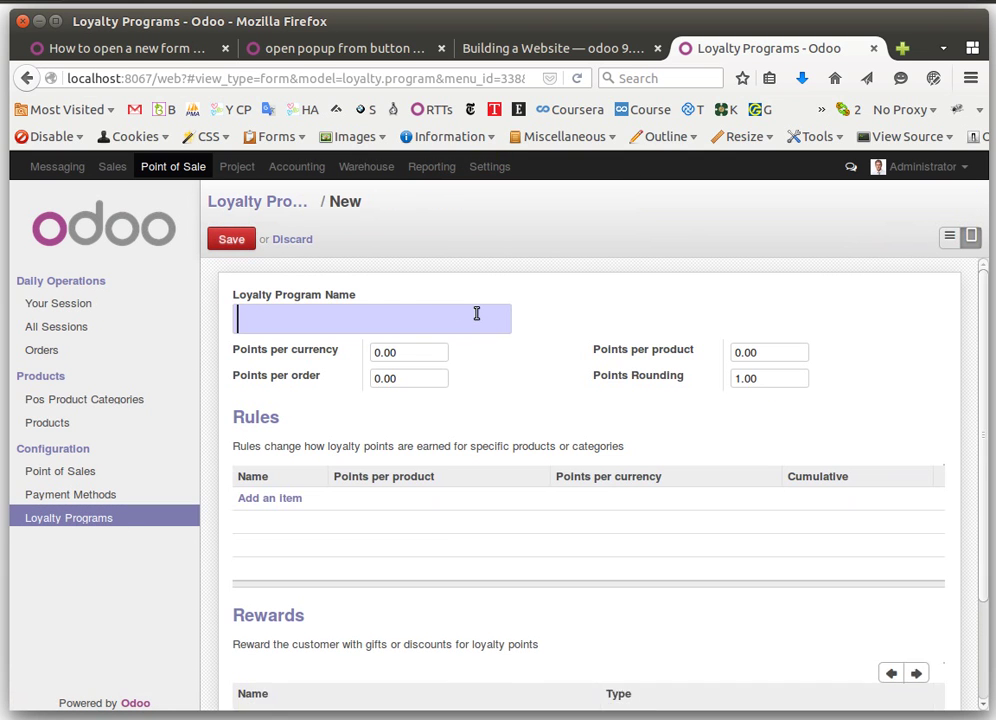
pyautogui.write('First')
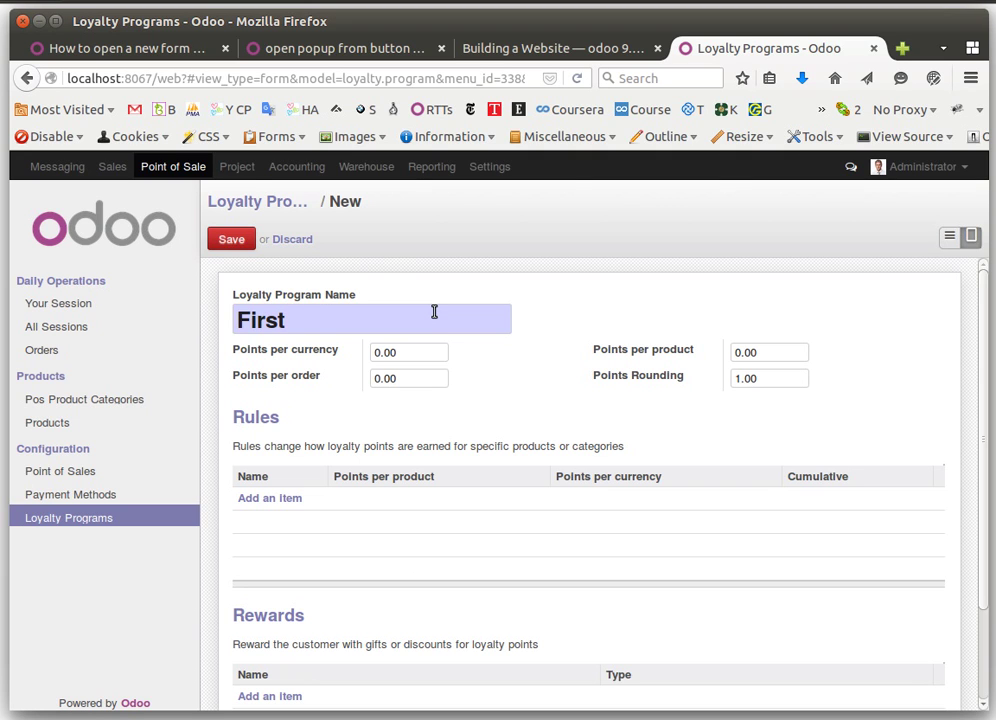
pyautogui.write(' Loy')
pyautogui.press('BackSpace')
pyautogui.write('oyalt')
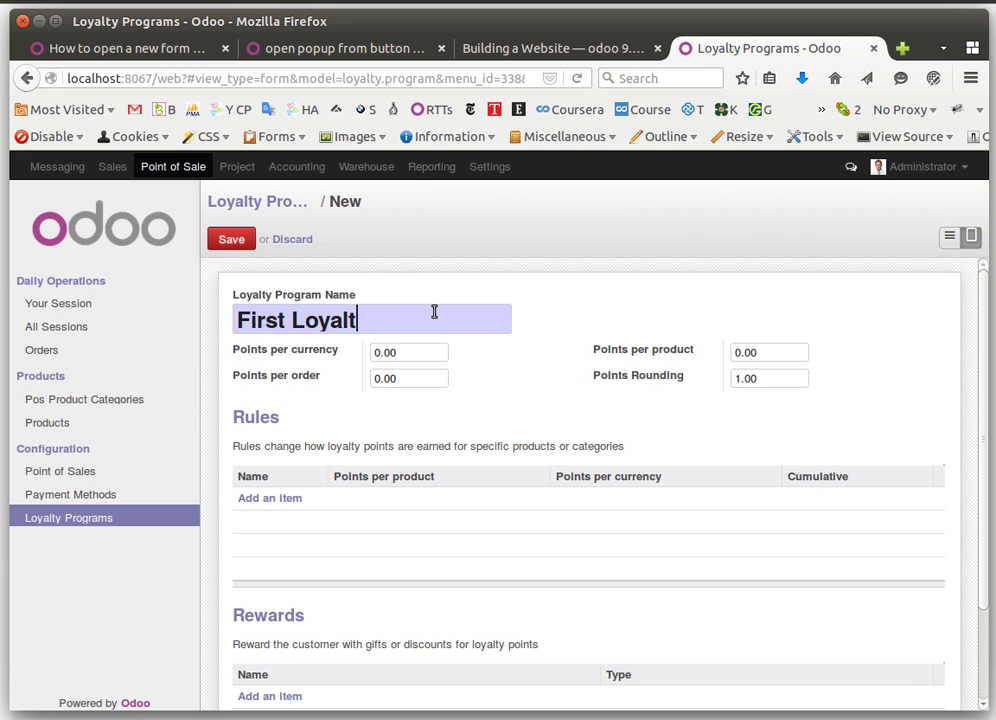
pyautogui.write('y Program')
pyautogui.scroll(-1, 460, 360)
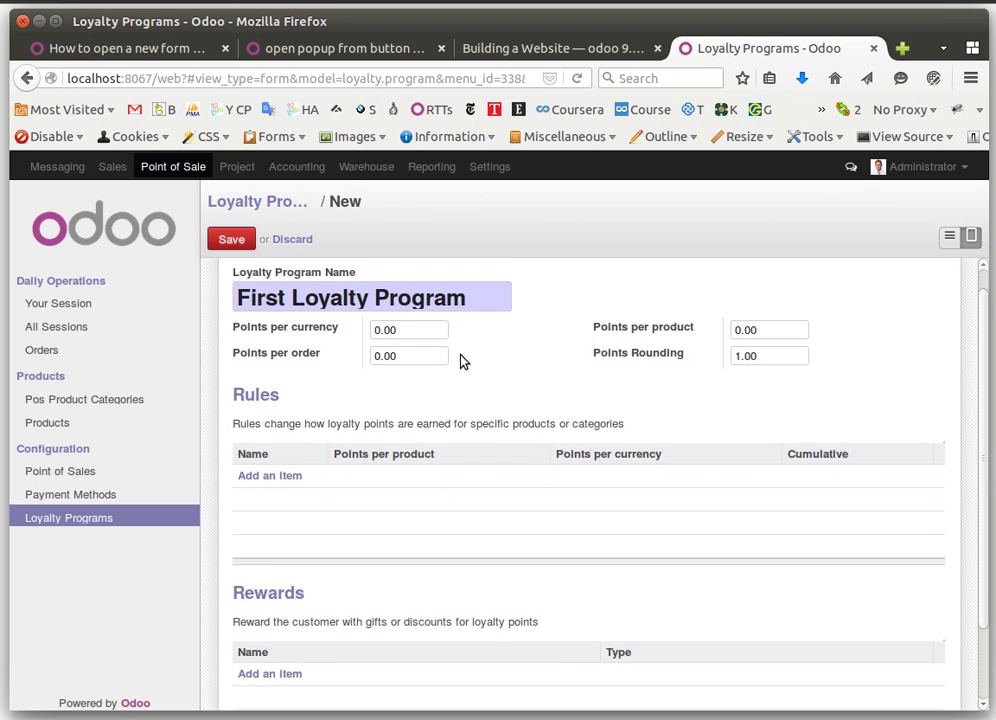
pyautogui.scroll(1, 460, 360)
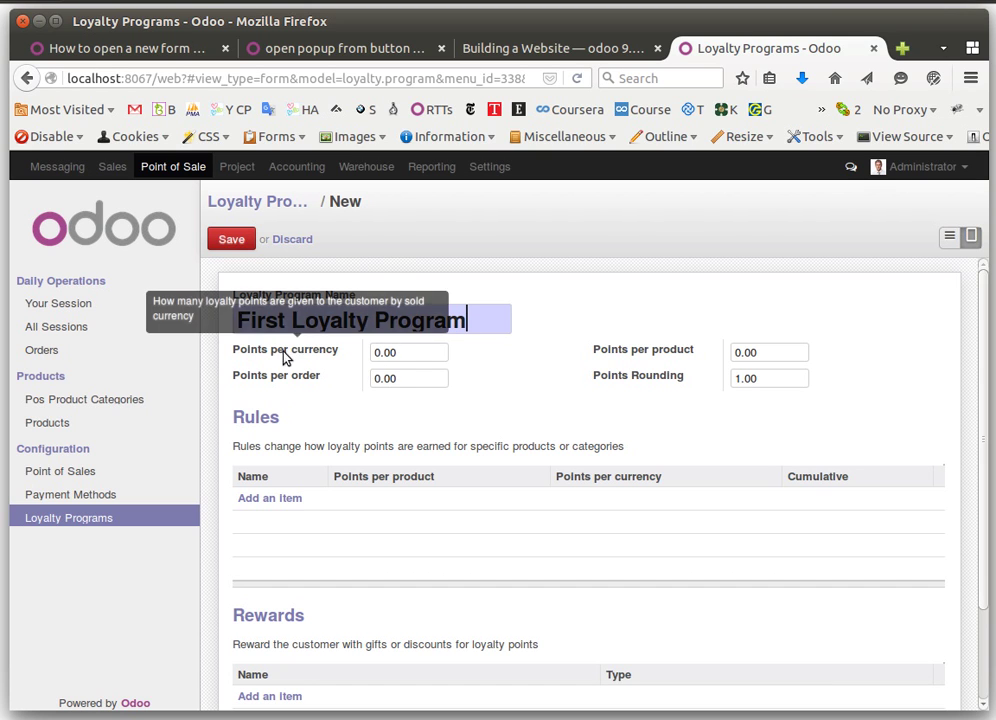
# - Set 0.10 points per currency and 5 points per order, then save the program
pyautogui.moveTo(293, 358)
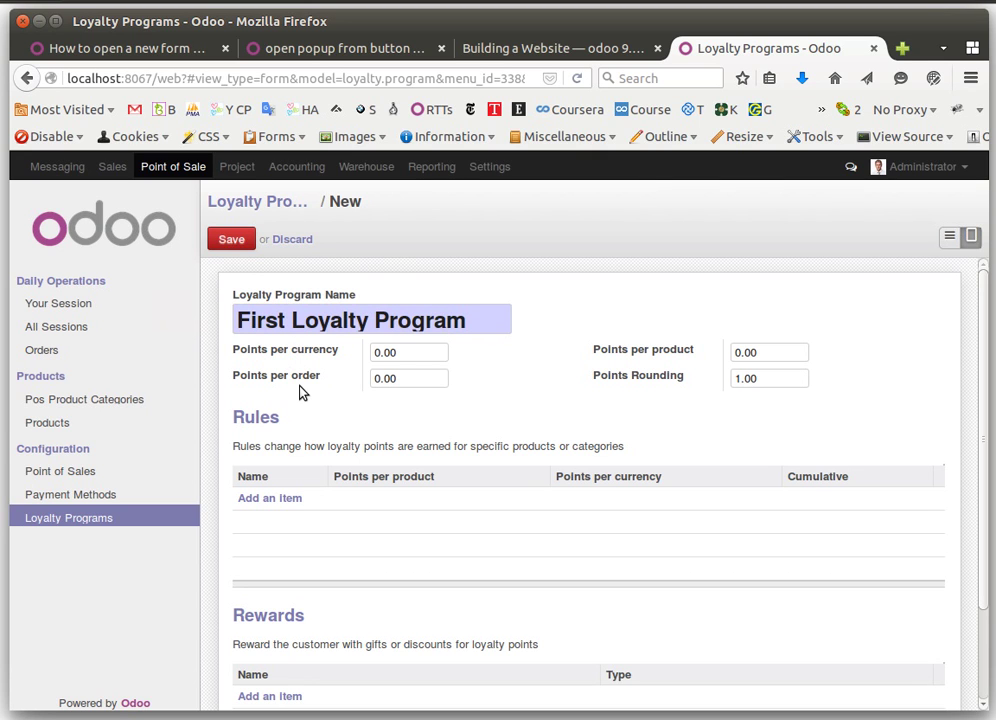
pyautogui.moveTo(304, 383)
pyautogui.click(743, 358)
pyautogui.write('1')
pyautogui.moveTo(379, 378); pyautogui.dragTo(357, 377)
pyautogui.write('5')
pyautogui.click(234, 240)
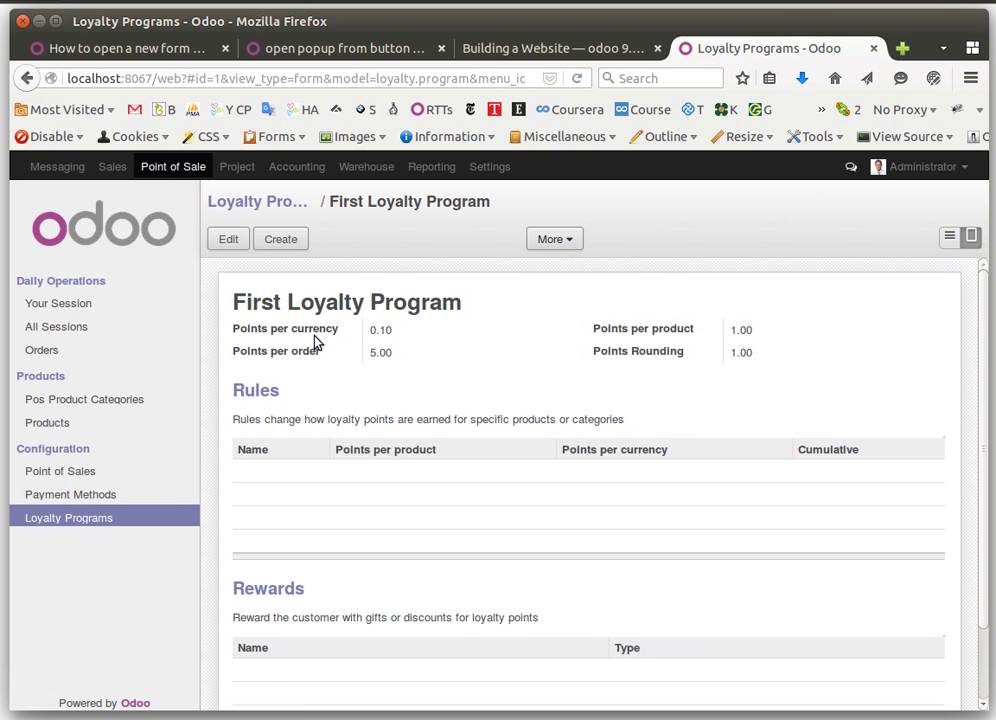
# - Assign First Loyalty Program to the Main point of sale, save, and go to Your Session
pyautogui.click(62, 473)
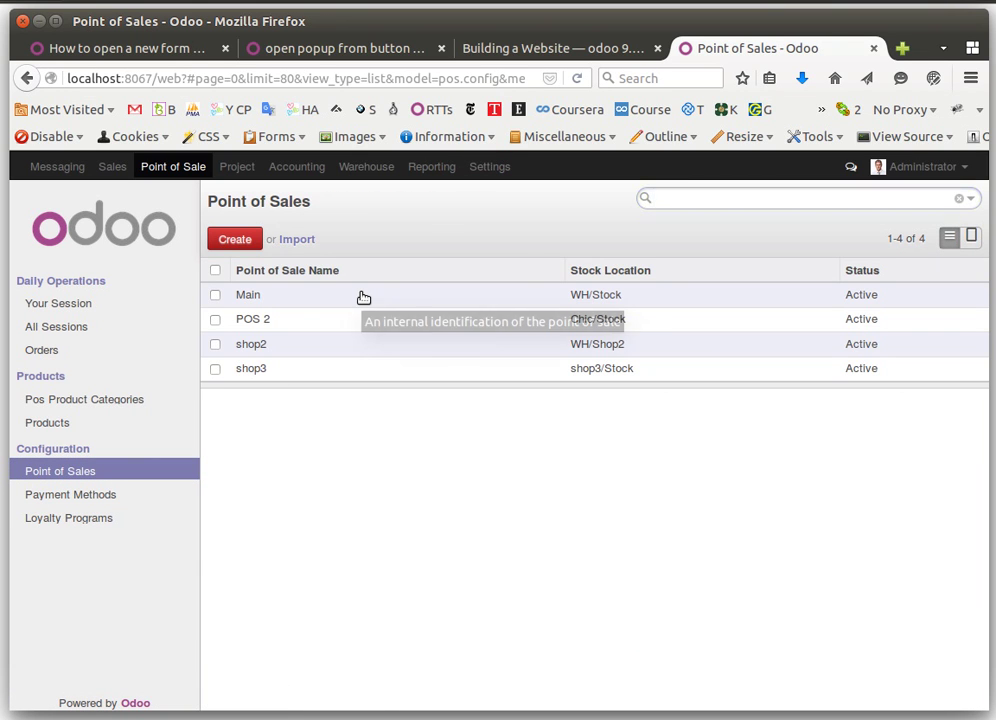
pyautogui.click(361, 297)
pyautogui.click(229, 241)
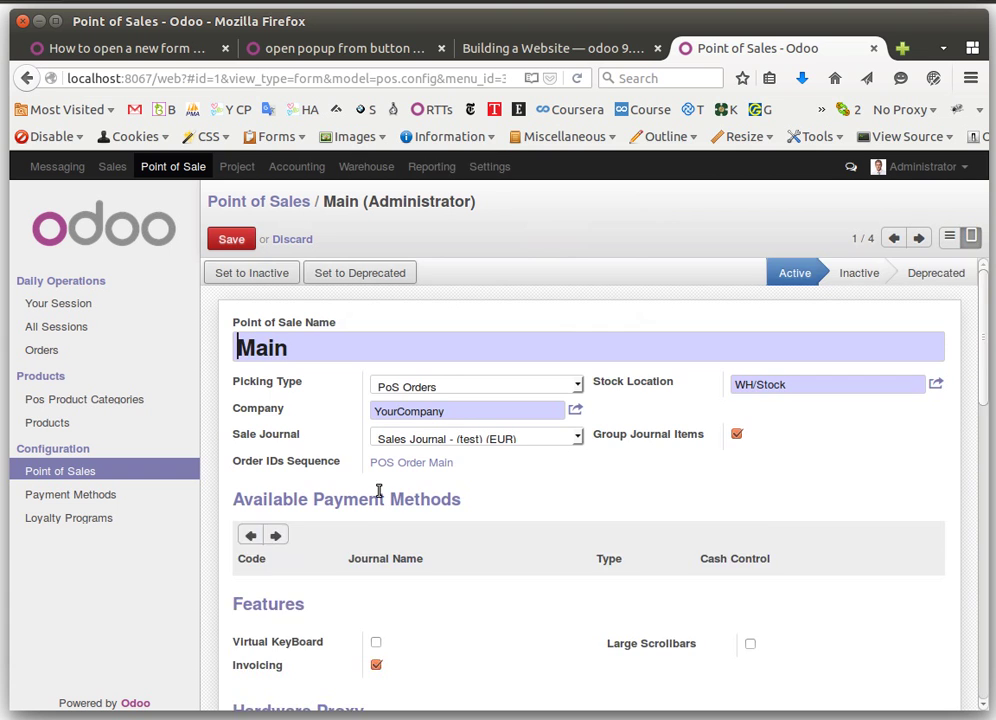
pyautogui.scroll(-5, 518, 513)
pyautogui.scroll(-5, 548, 488)
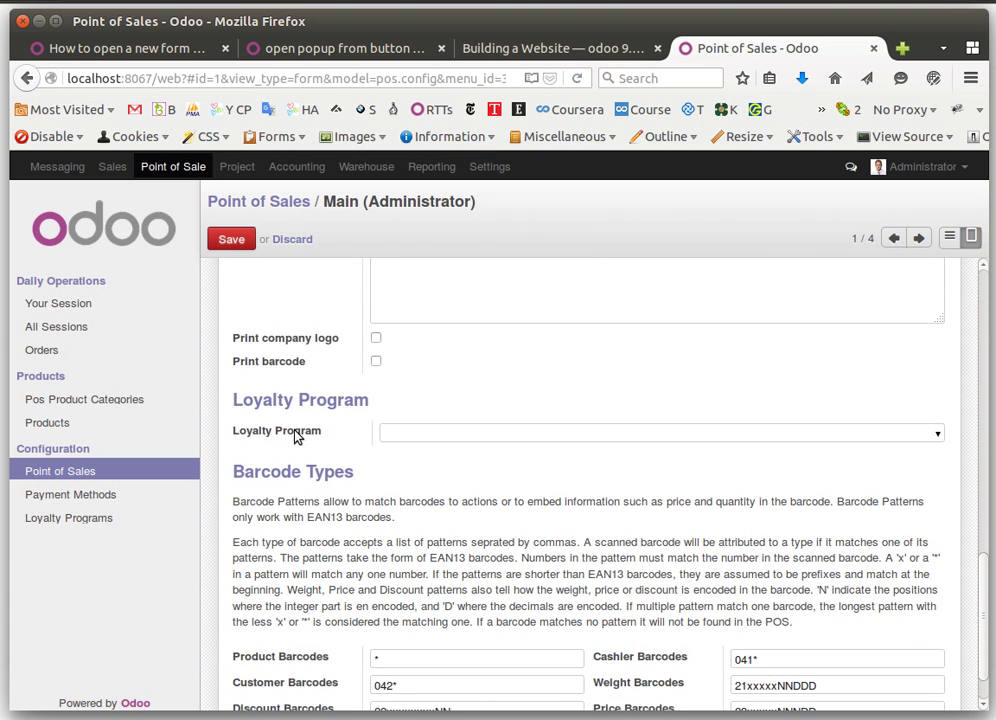
pyautogui.click(938, 434)
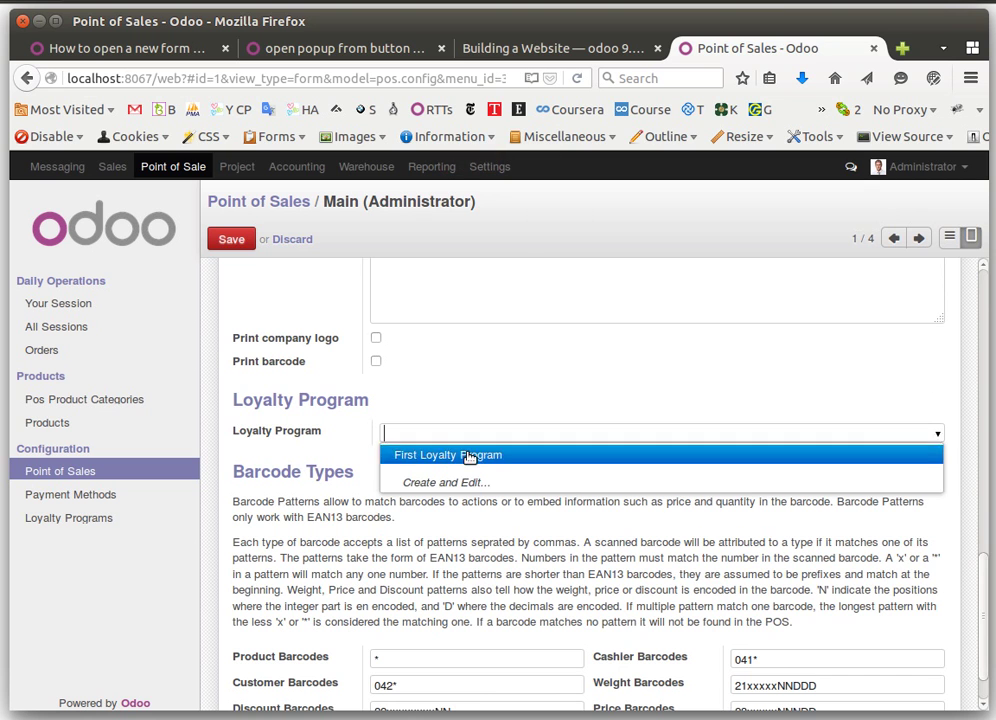
pyautogui.click(429, 454)
pyautogui.click(238, 240)
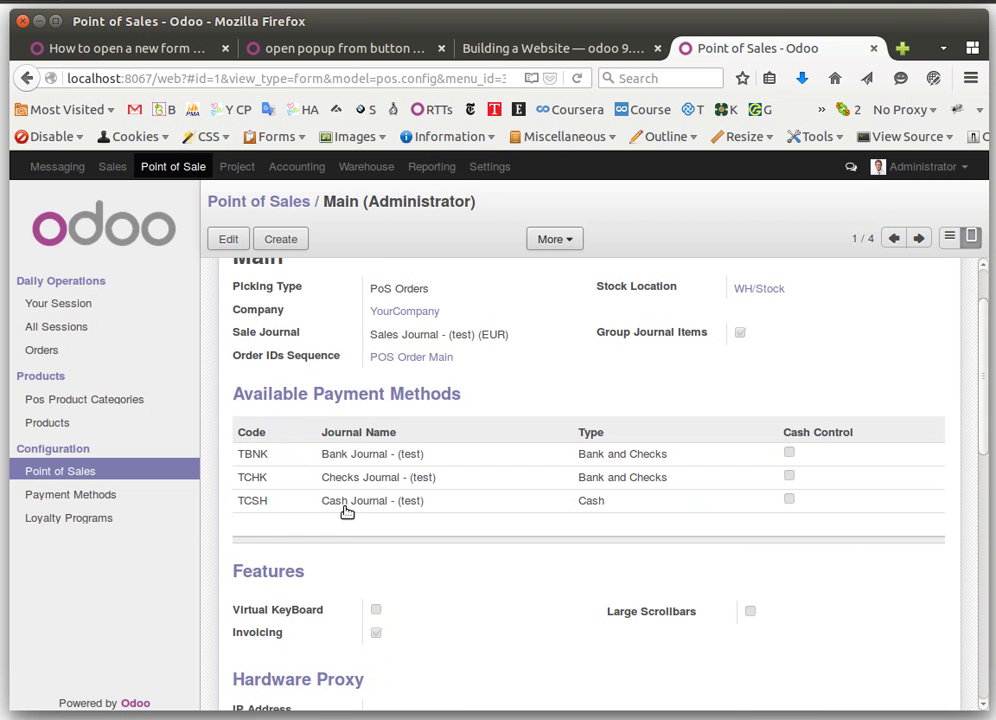
pyautogui.scroll(-6, 345, 511)
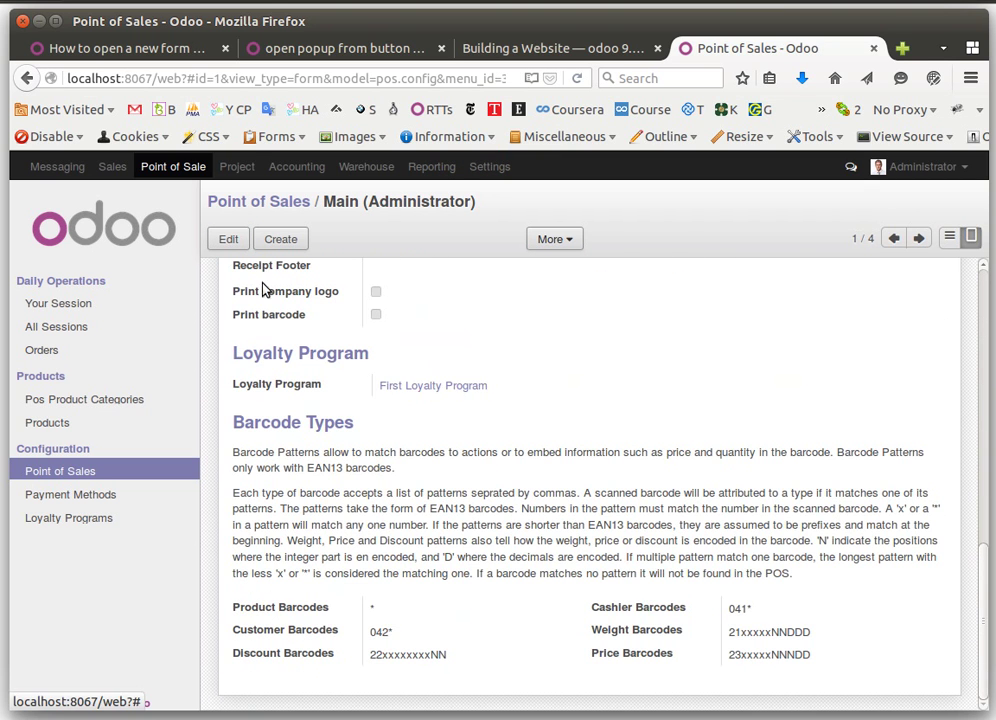
pyautogui.click(86, 303)
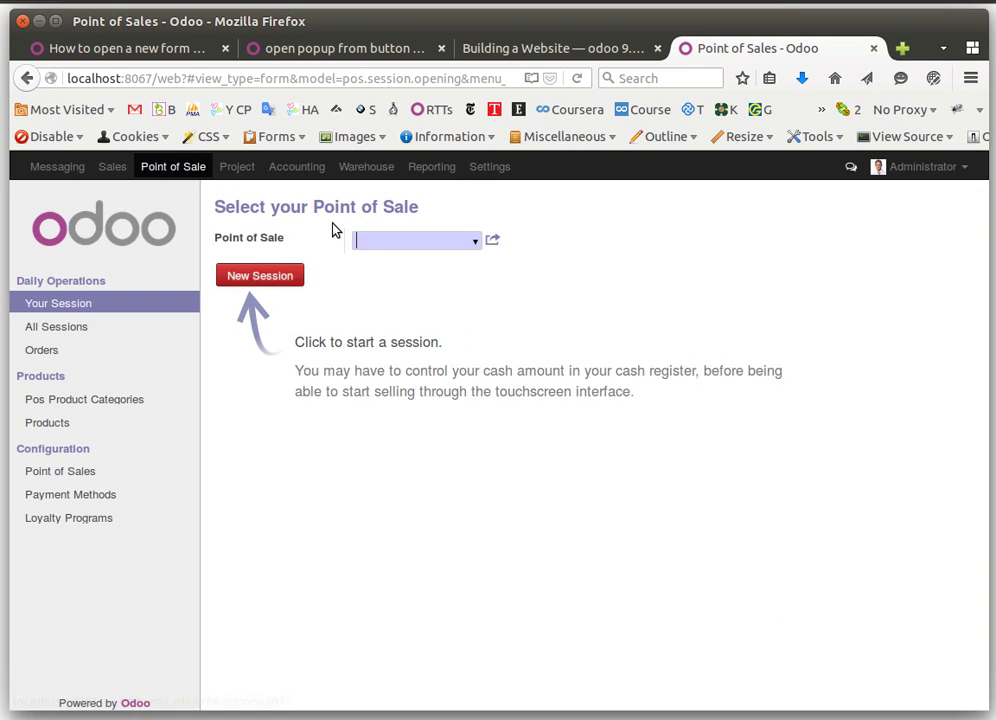
# - Resume the POS session, set the demo customer on the order, and add one Ice Cream
pyautogui.click(268, 275)
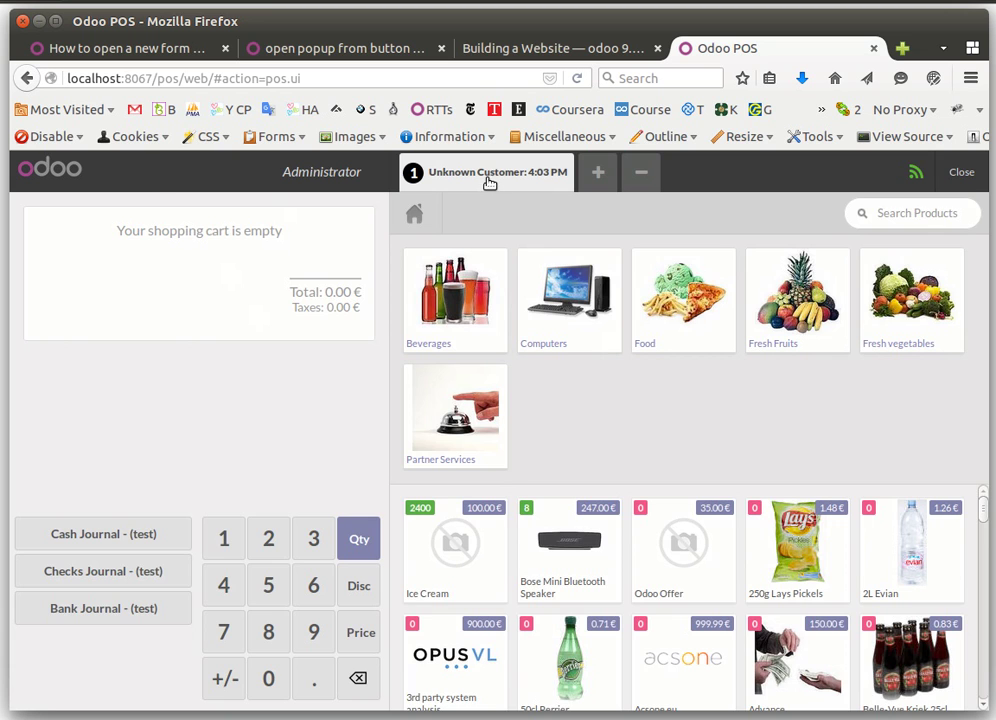
pyautogui.click(489, 174)
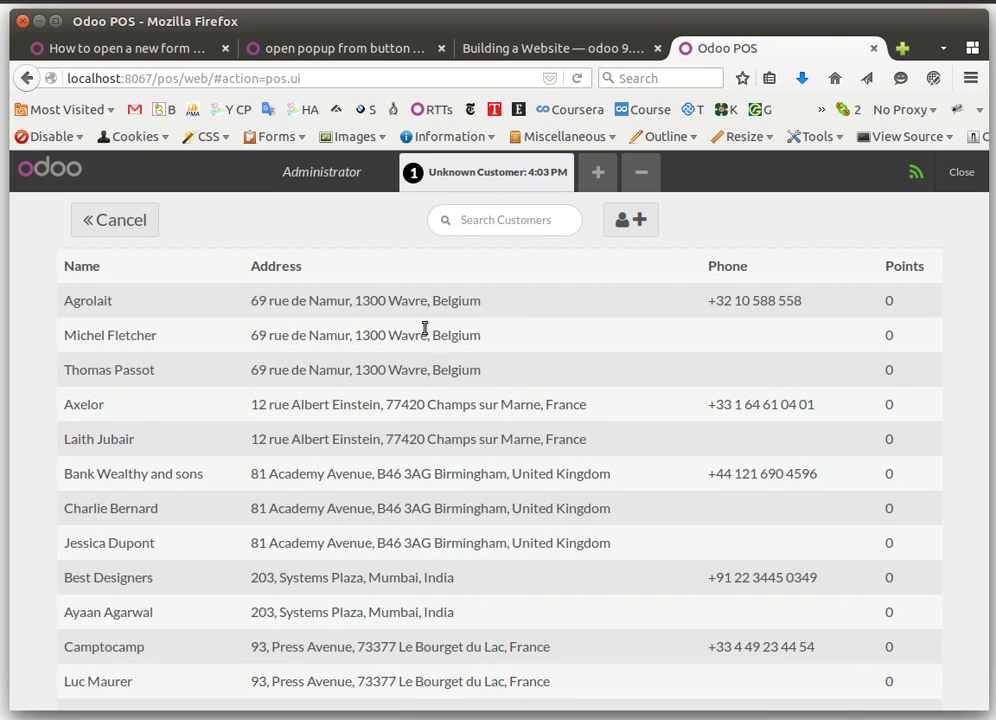
pyautogui.click(318, 346)
pyautogui.click(905, 220)
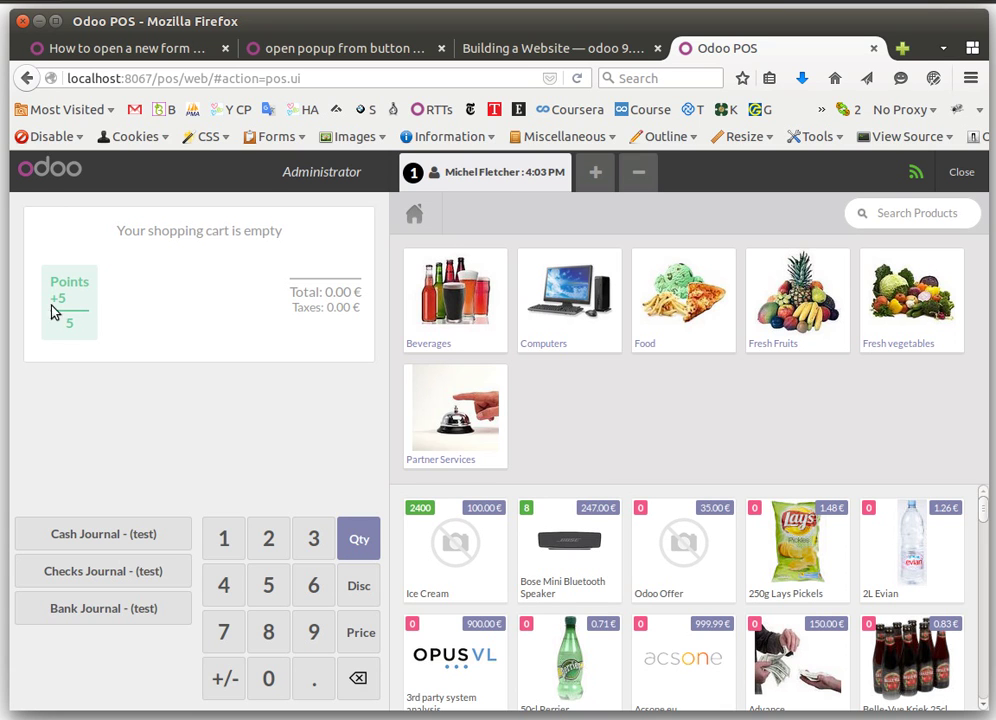
pyautogui.click(465, 542)
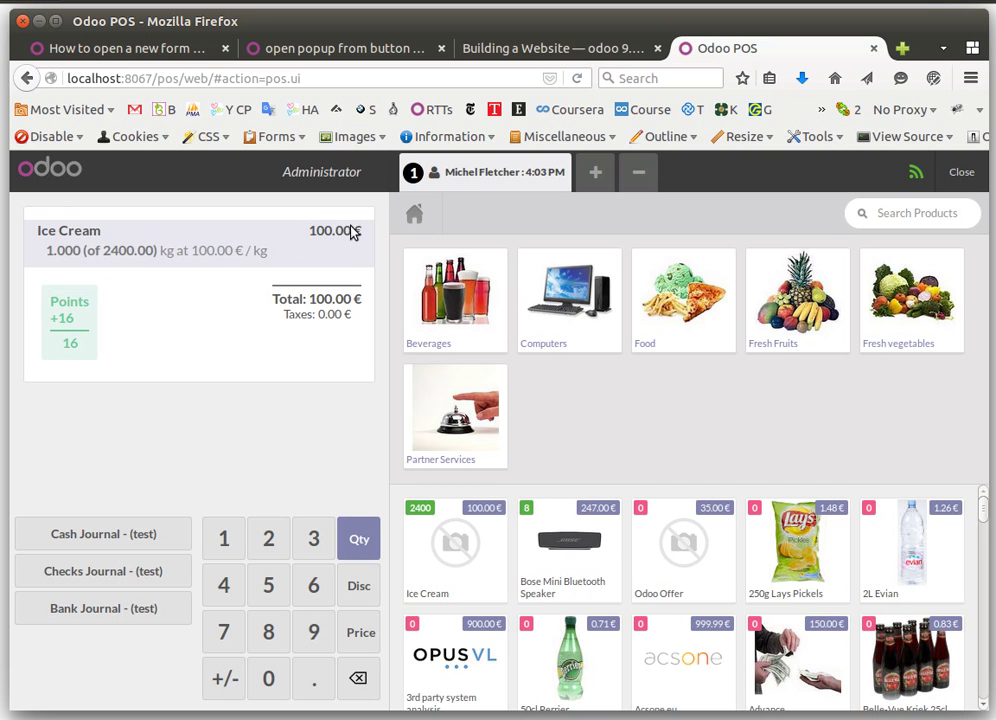
# - Open the Calculator and enter 0.1 × 100
pyautogui.click(660, 79)
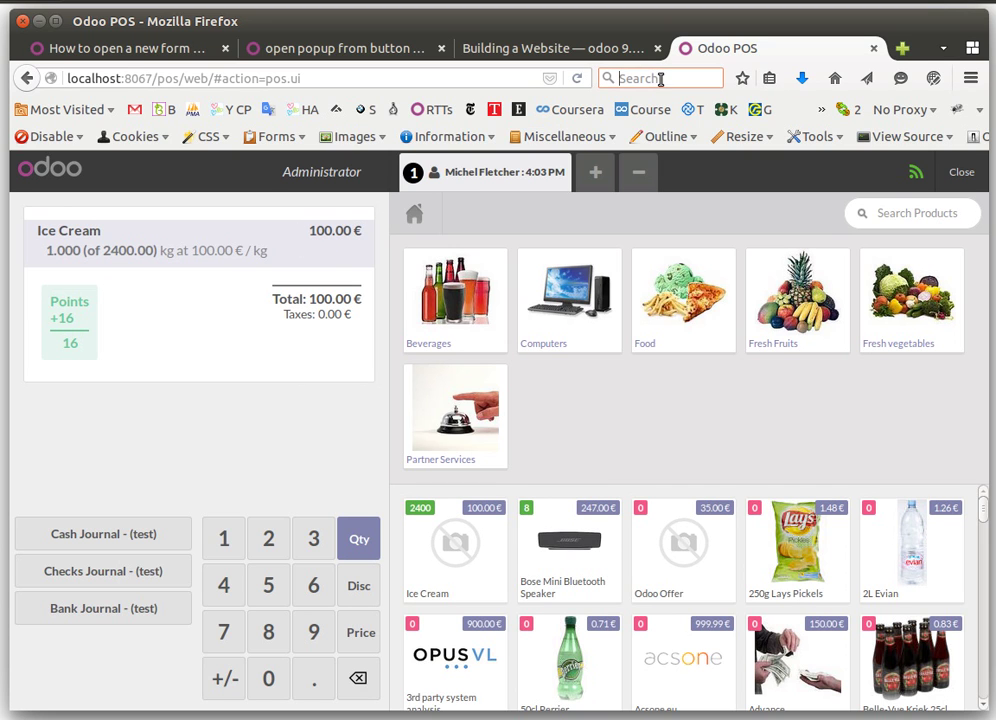
pyautogui.write('100')
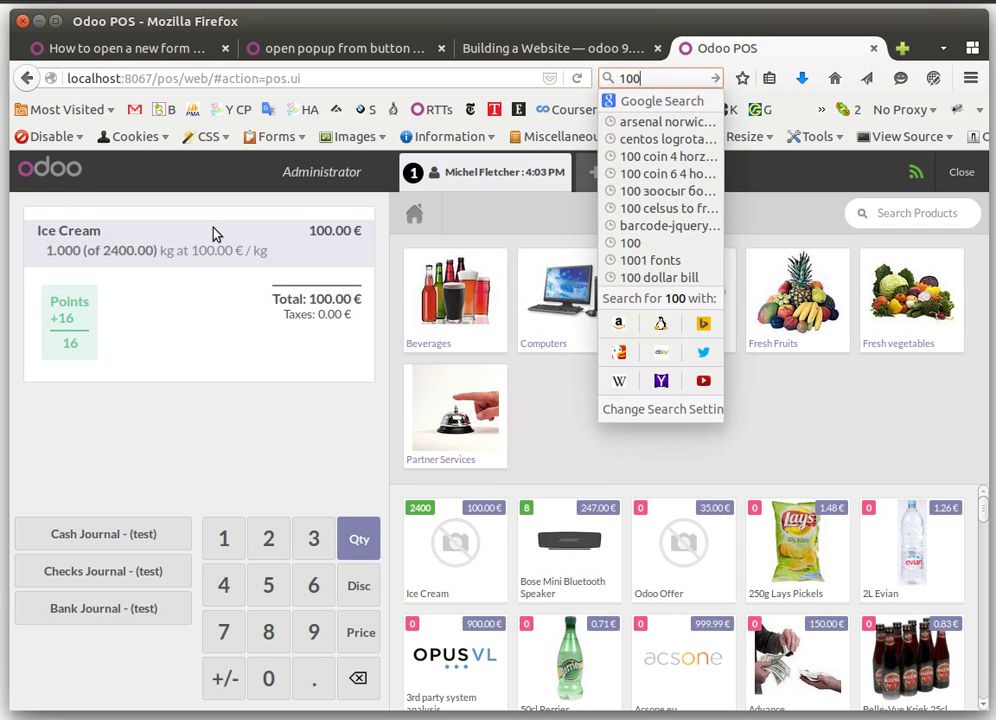
pyautogui.click(175, 447)
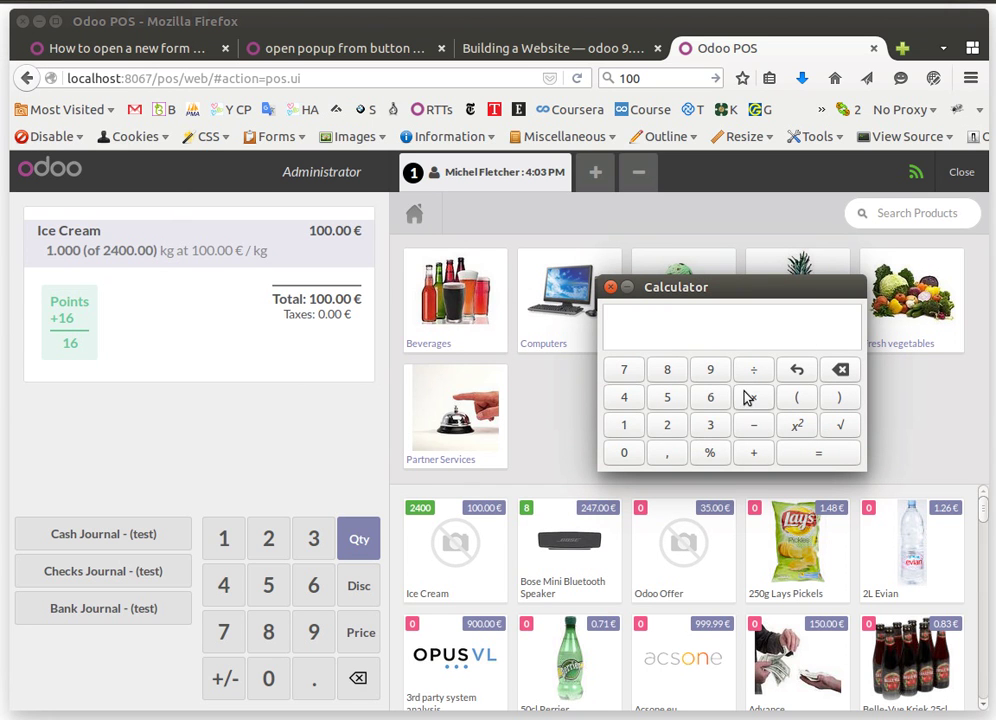
pyautogui.click(625, 450)
pyautogui.click(672, 455)
pyautogui.click(626, 430)
pyautogui.click(754, 397)
pyautogui.click(624, 428)
pyautogui.click(624, 453)
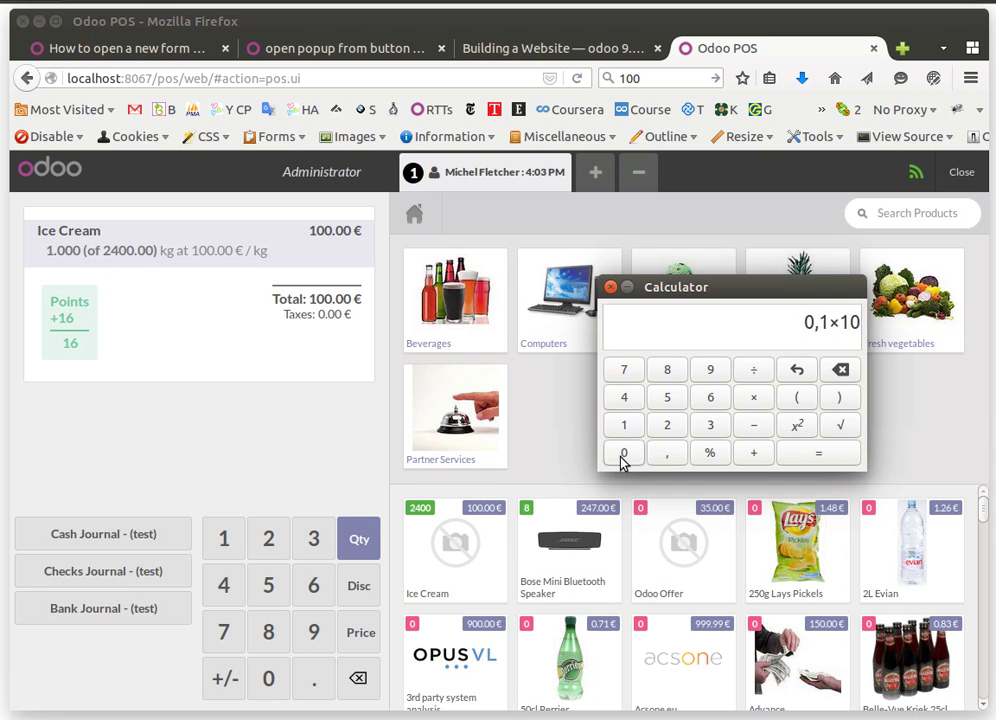
pyautogui.click(624, 453)
# - Add 1 and 5 to reach 16 points, close the calculator, and choose Cash Journal payment
pyautogui.click(754, 455)
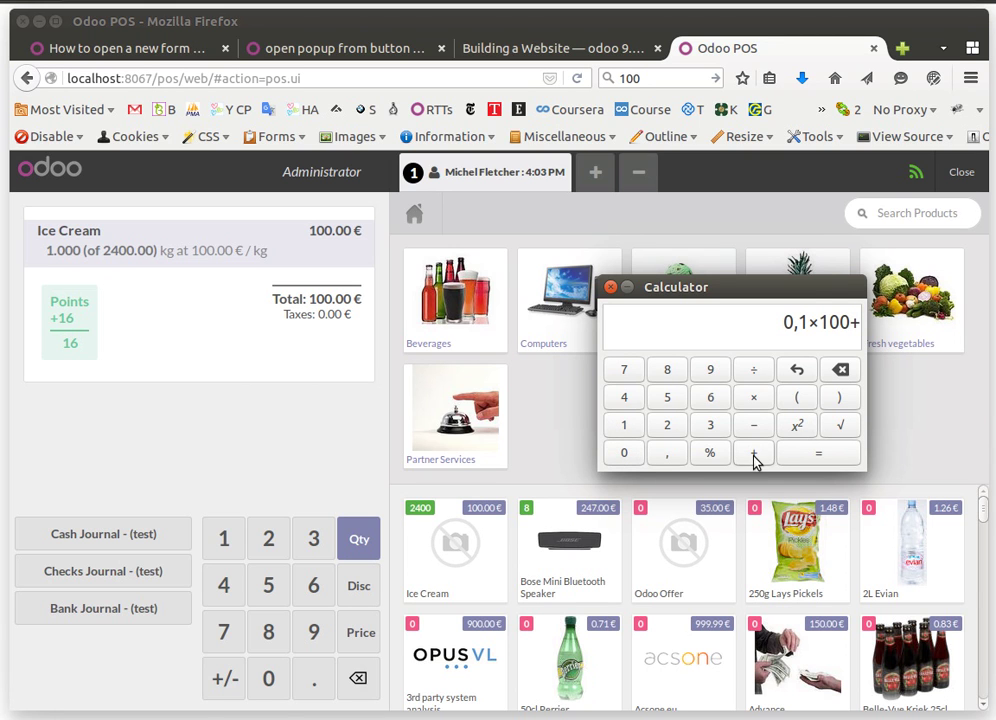
pyautogui.click(625, 427)
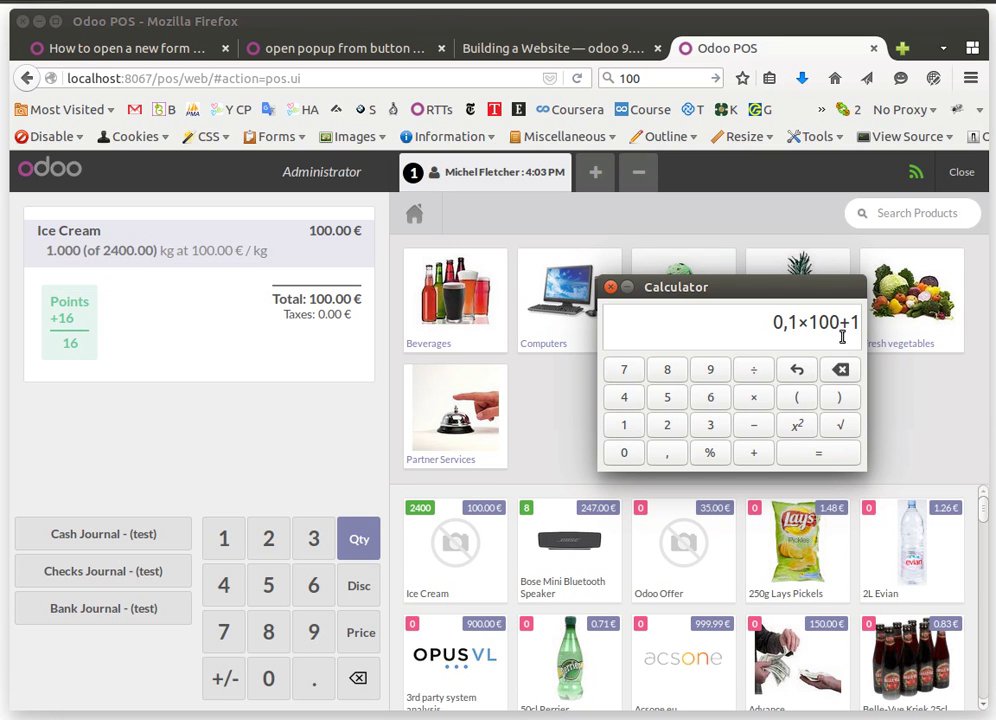
pyautogui.click(827, 456)
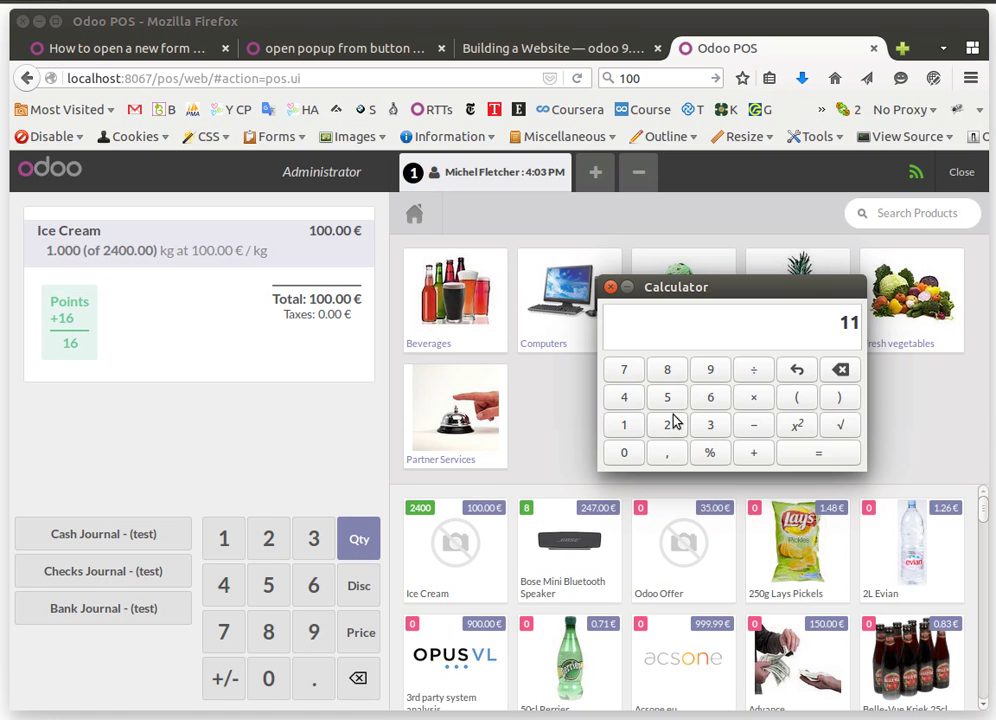
pyautogui.click(756, 458)
pyautogui.click(667, 400)
pyautogui.click(826, 456)
pyautogui.click(611, 287)
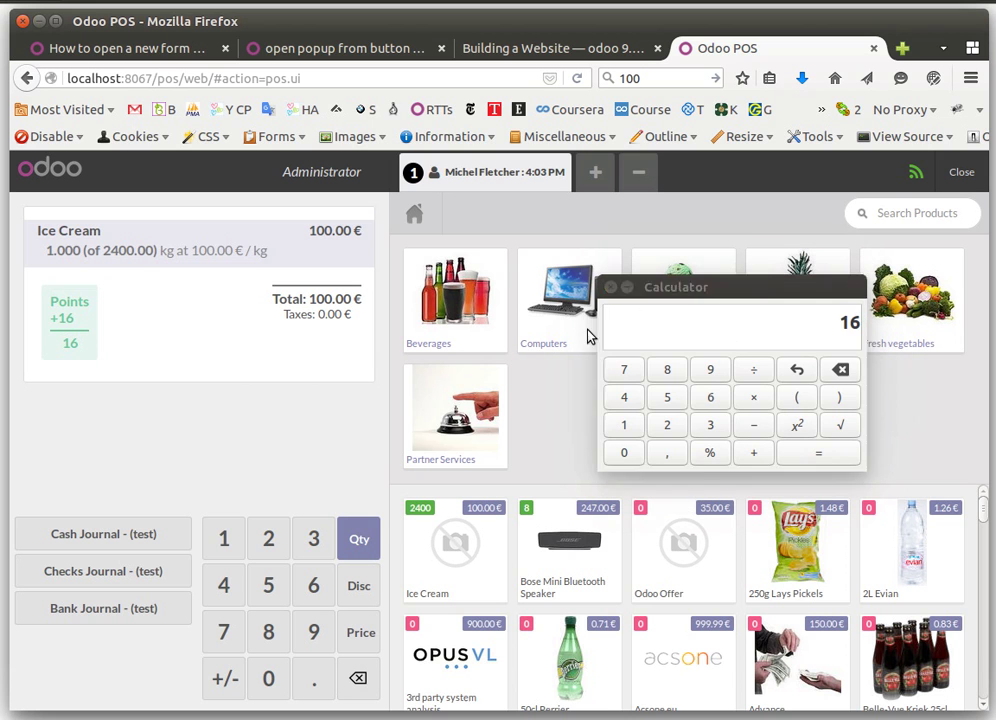
pyautogui.click(95, 535)
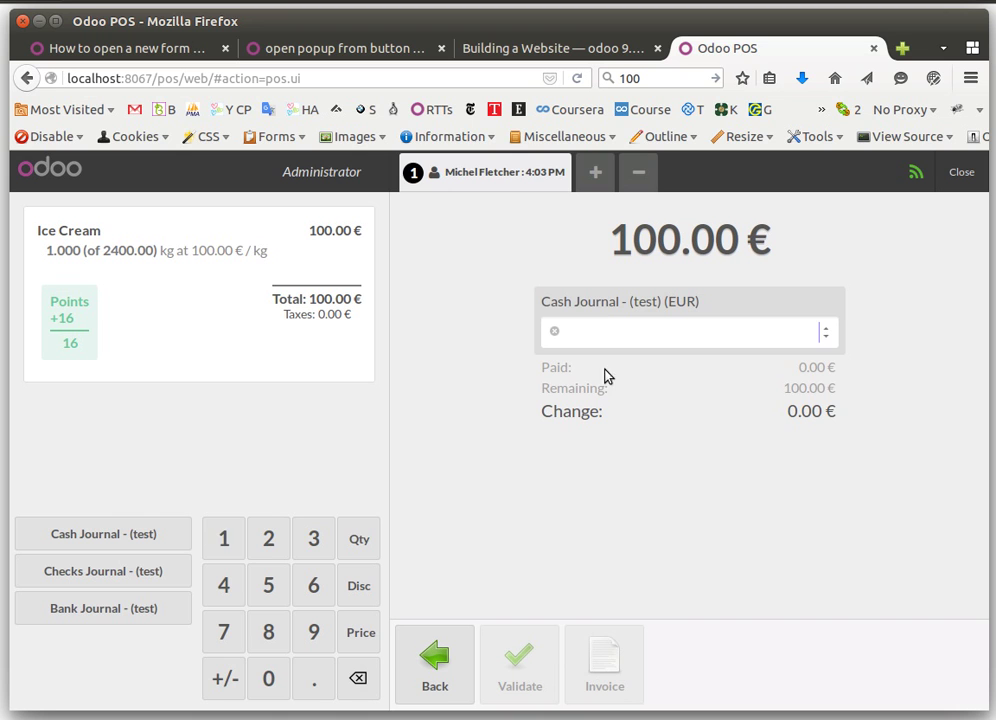
# - Pay exactly 100 in cash, validate, and dismiss the print dialog
pyautogui.click(225, 538)
pyautogui.click(268, 679)
pyautogui.click(268, 679)
pyautogui.click(268, 679)
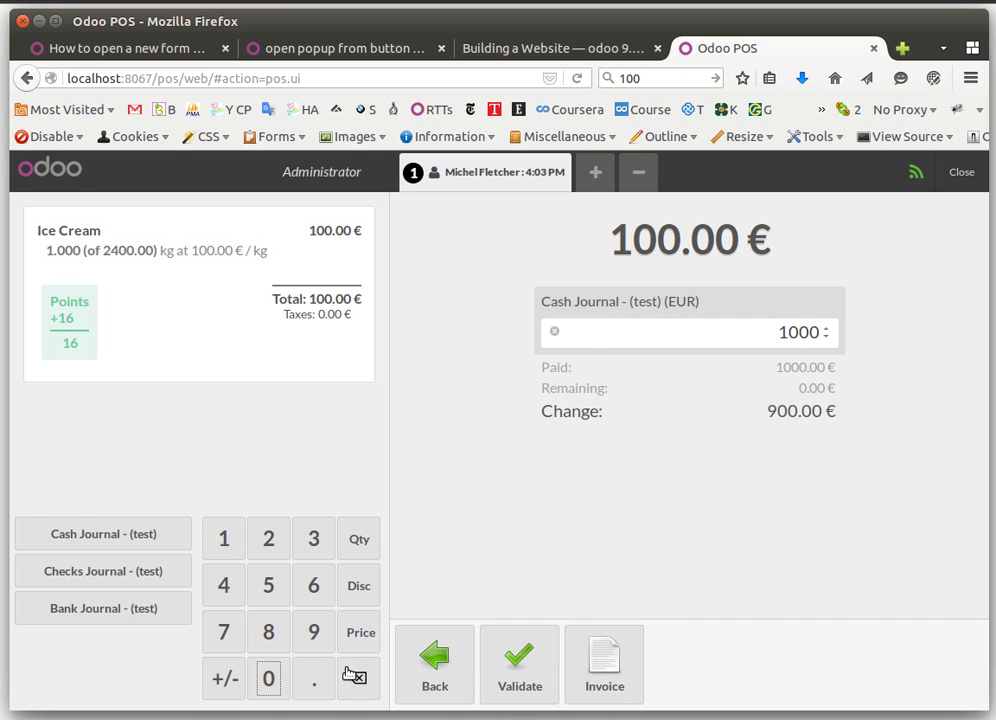
pyautogui.click(357, 678)
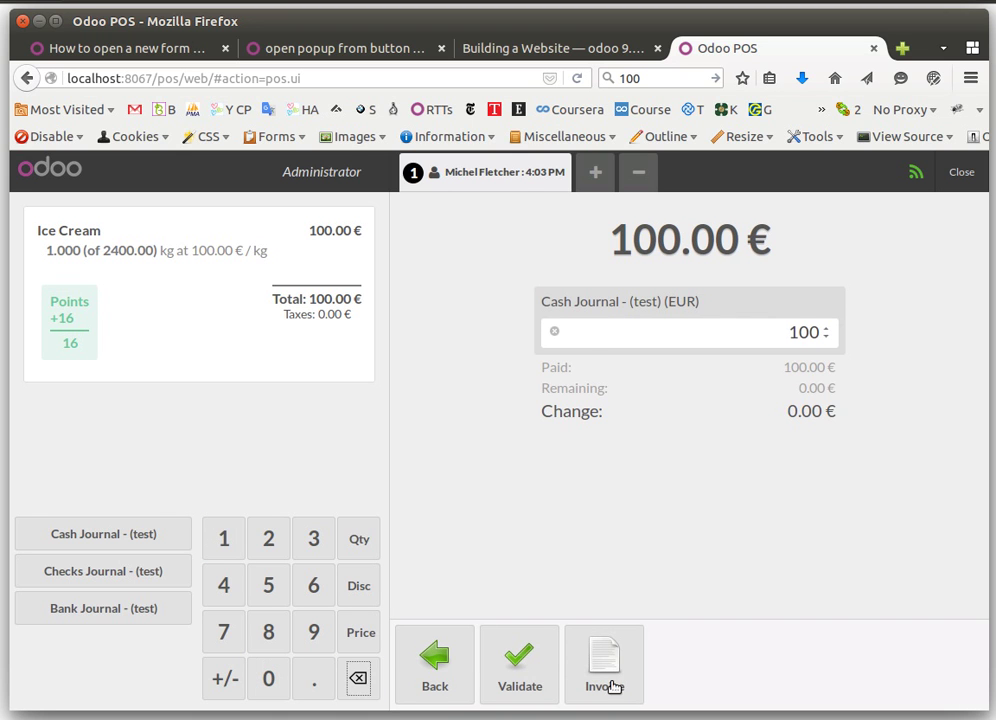
pyautogui.click(518, 682)
pyautogui.click(671, 590)
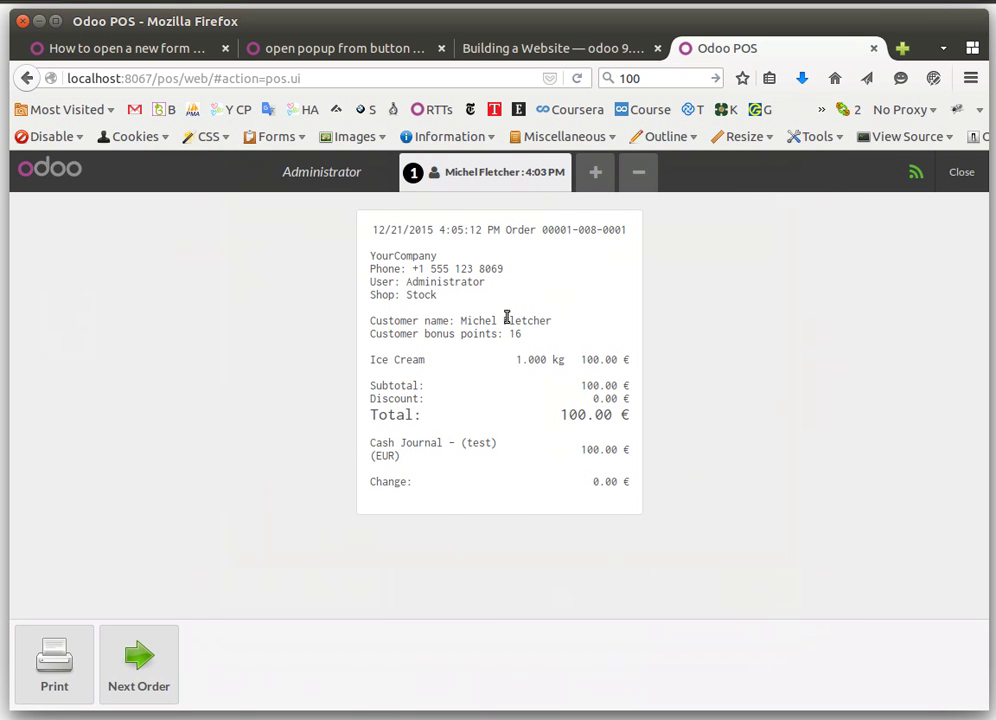
# - Start the next order, then close and confirm leaving the POS
pyautogui.click(139, 665)
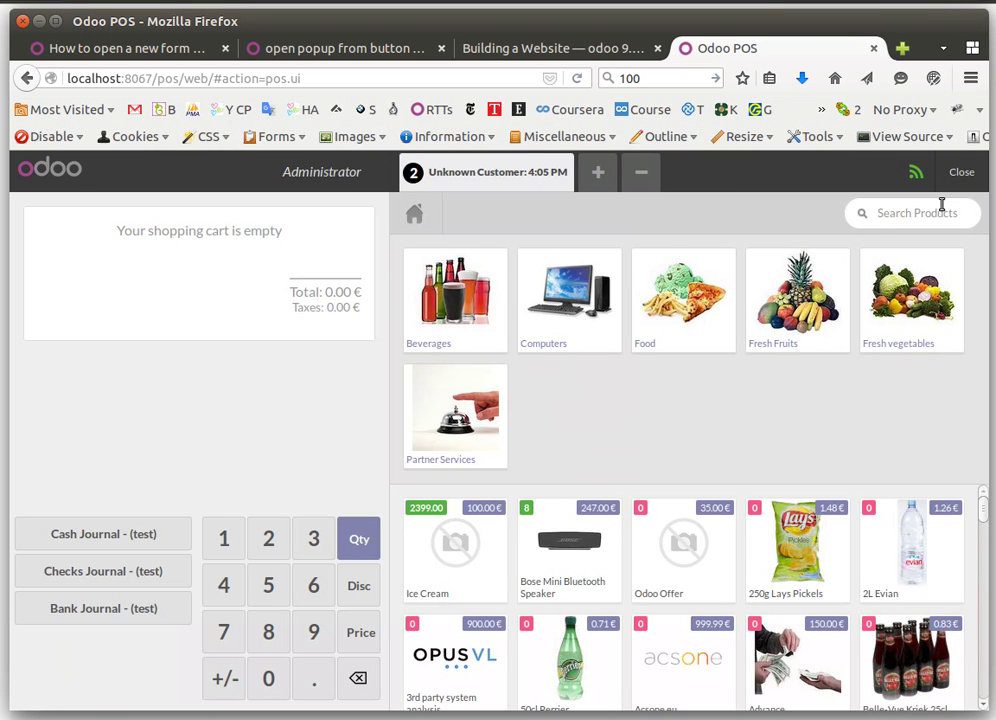
pyautogui.click(975, 176)
pyautogui.click(958, 177)
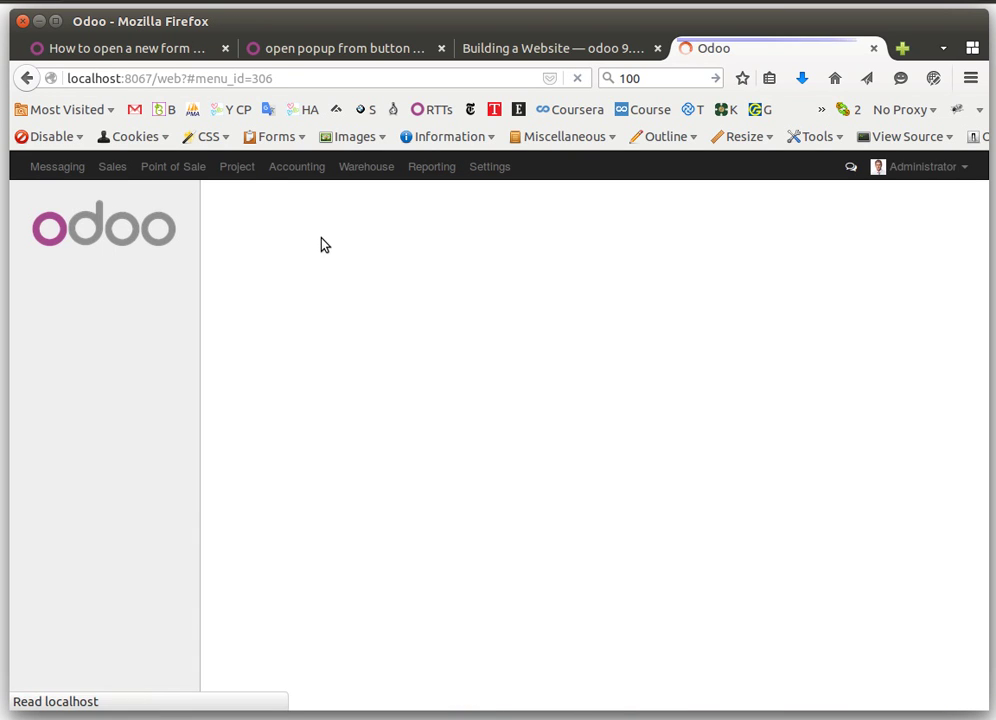
# - Search Sales customers for 'miche' and open the Agrolait contact's record
pyautogui.click(112, 167)
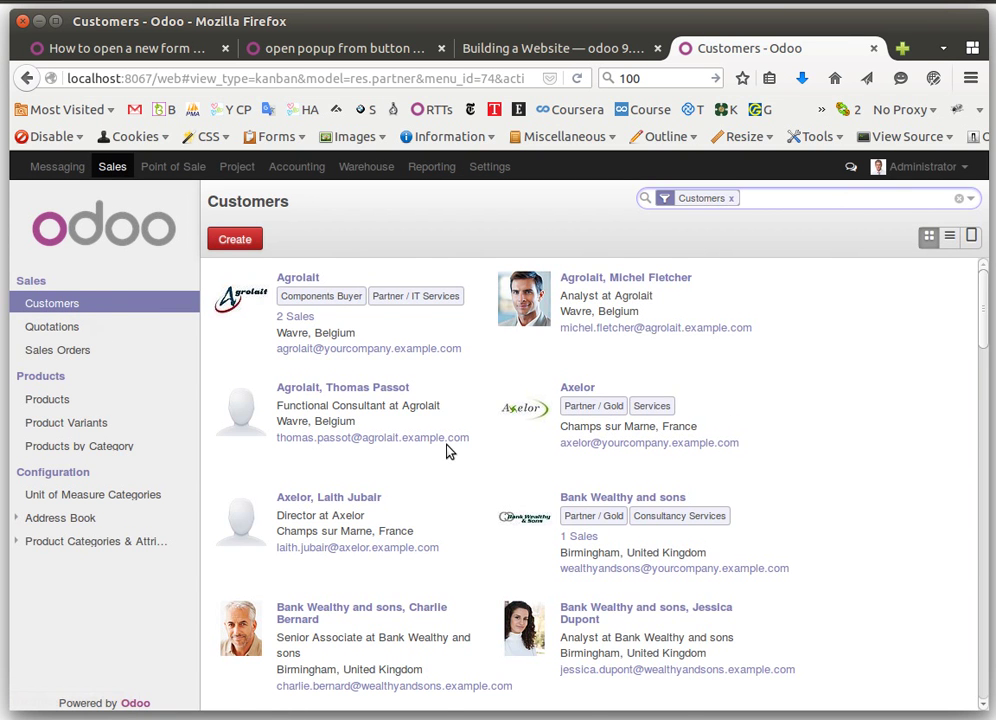
pyautogui.scroll(-2, 447, 452)
pyautogui.scroll(-6, 447, 452)
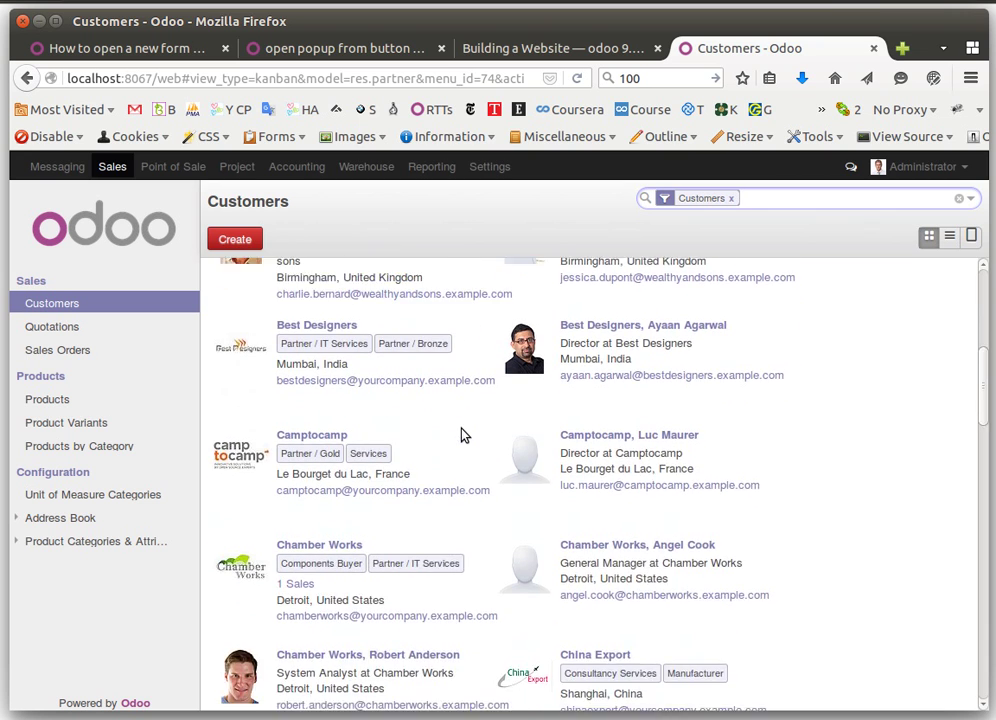
pyautogui.scroll(-9, 462, 435)
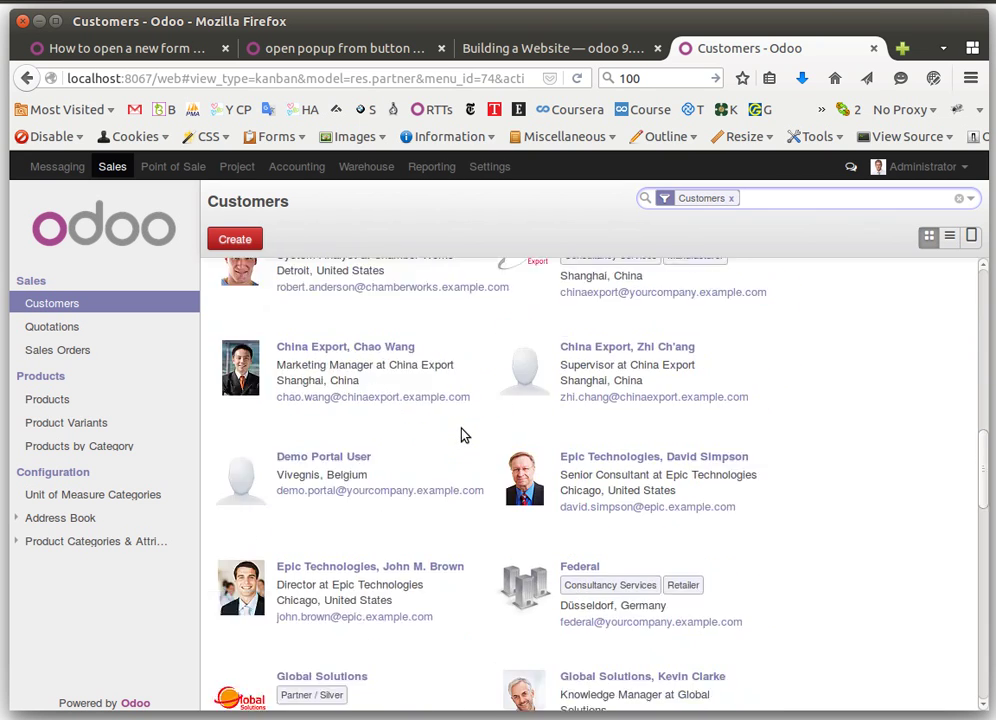
pyautogui.scroll(5, 462, 435)
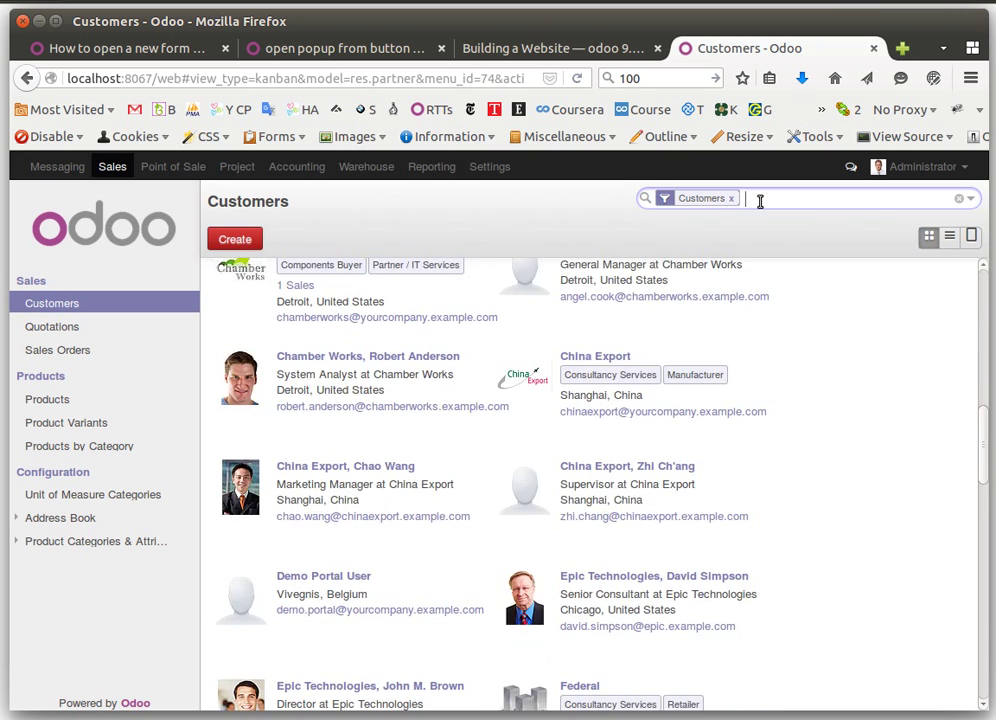
pyautogui.write('miche')
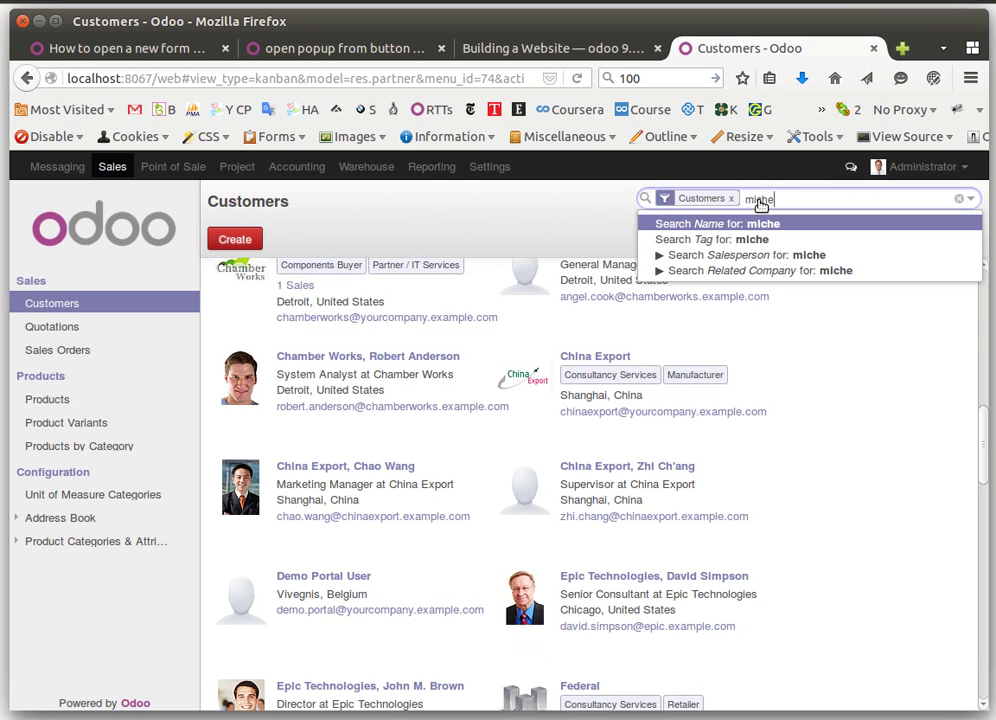
pyautogui.press('Return')
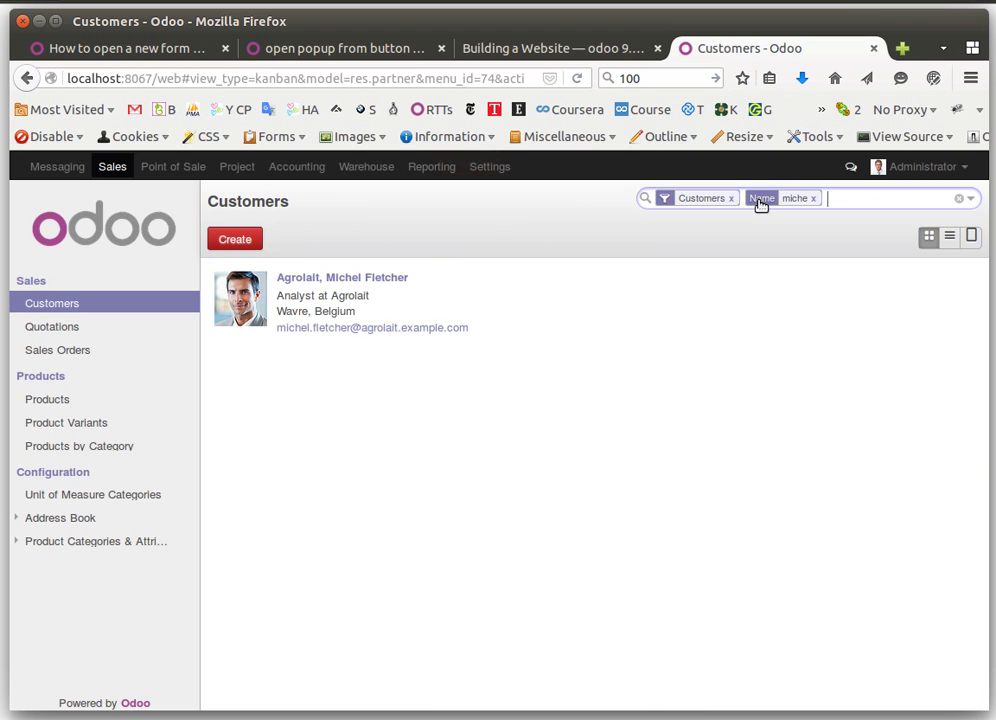
pyautogui.click(386, 274)
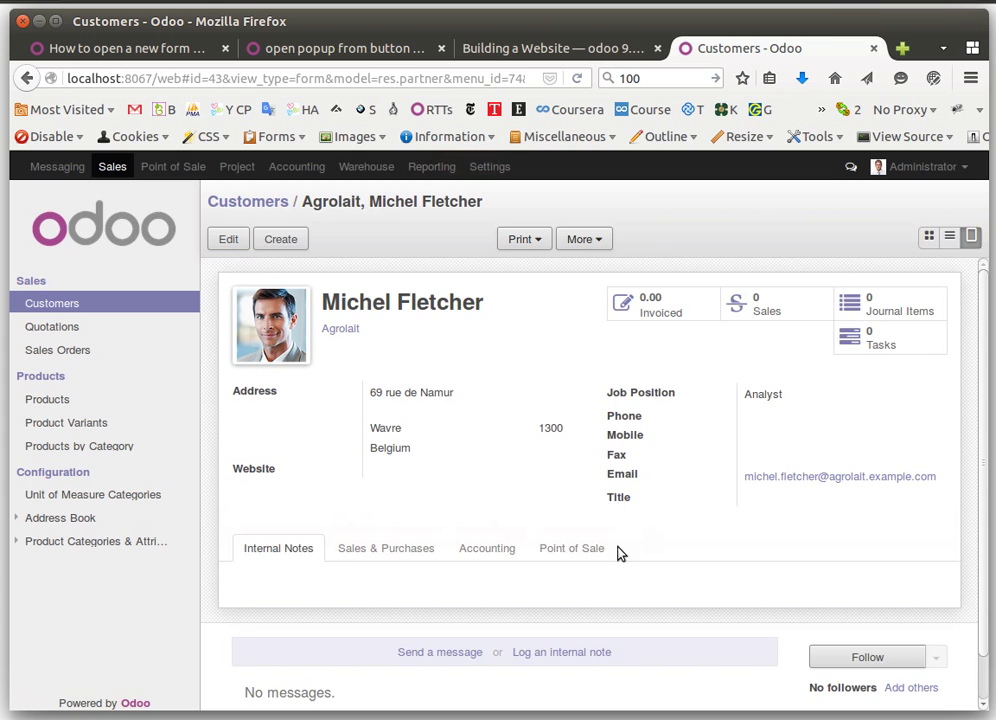
# - Change Loyalty Points on the Point of Sale tab to 160 and save
pyautogui.click(611, 544)
pyautogui.scroll(-3, 577, 515)
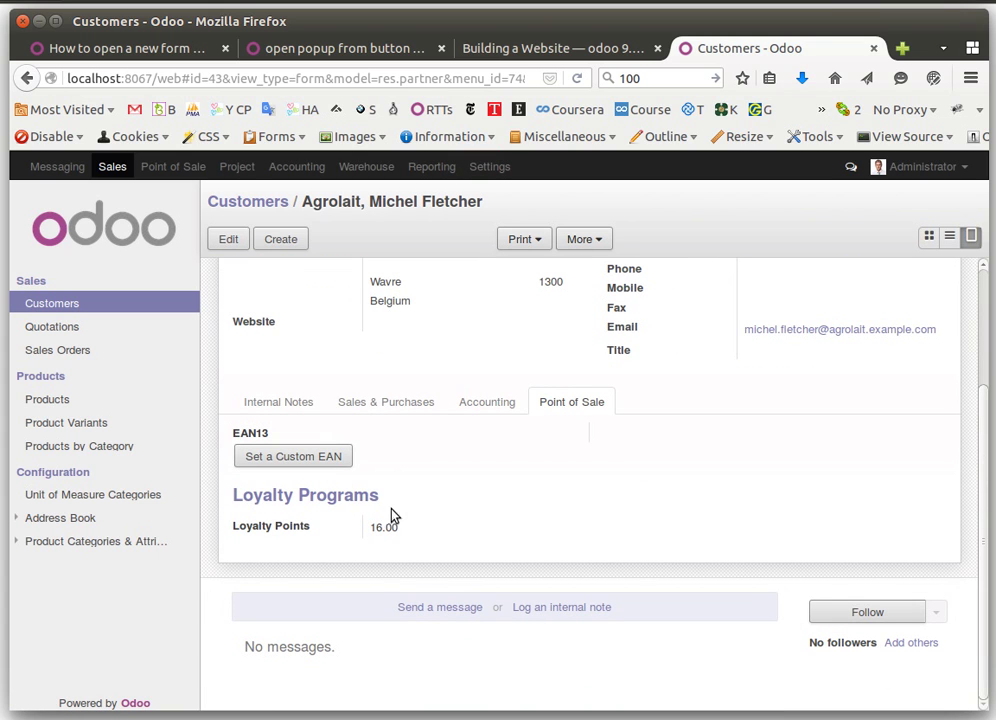
pyautogui.click(226, 240)
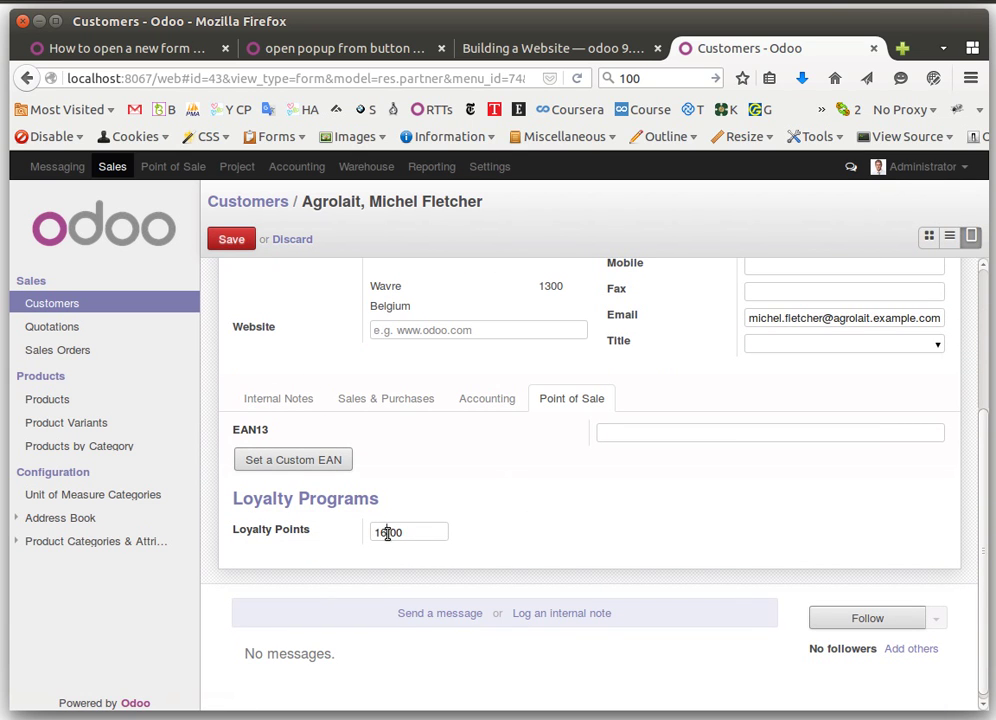
pyautogui.write('0')
pyautogui.click(230, 240)
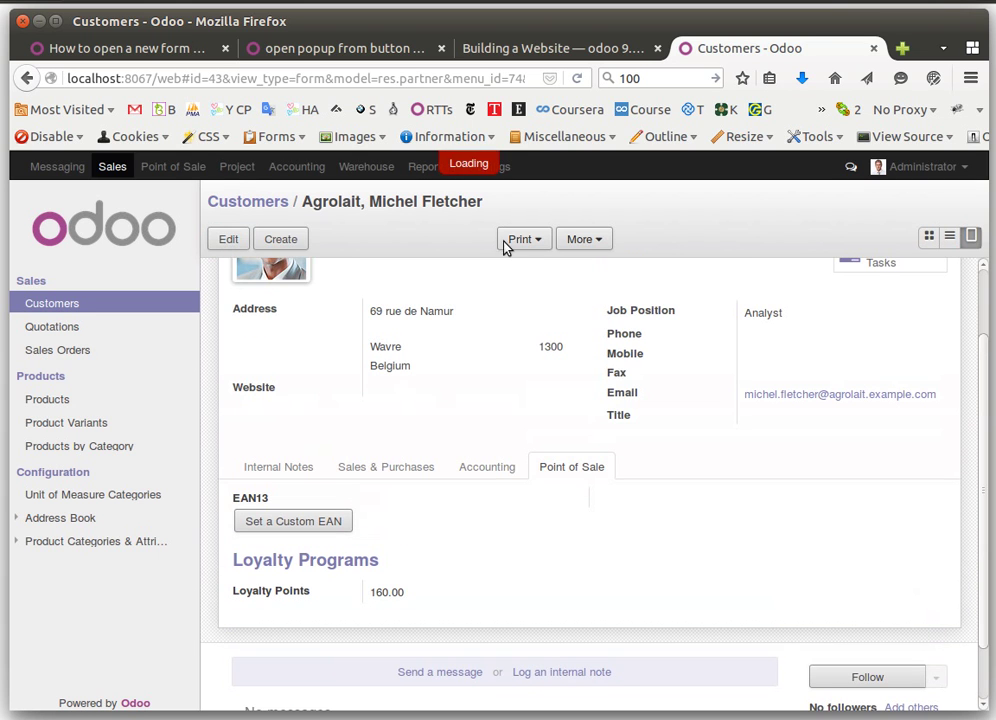
pyautogui.click(175, 167)
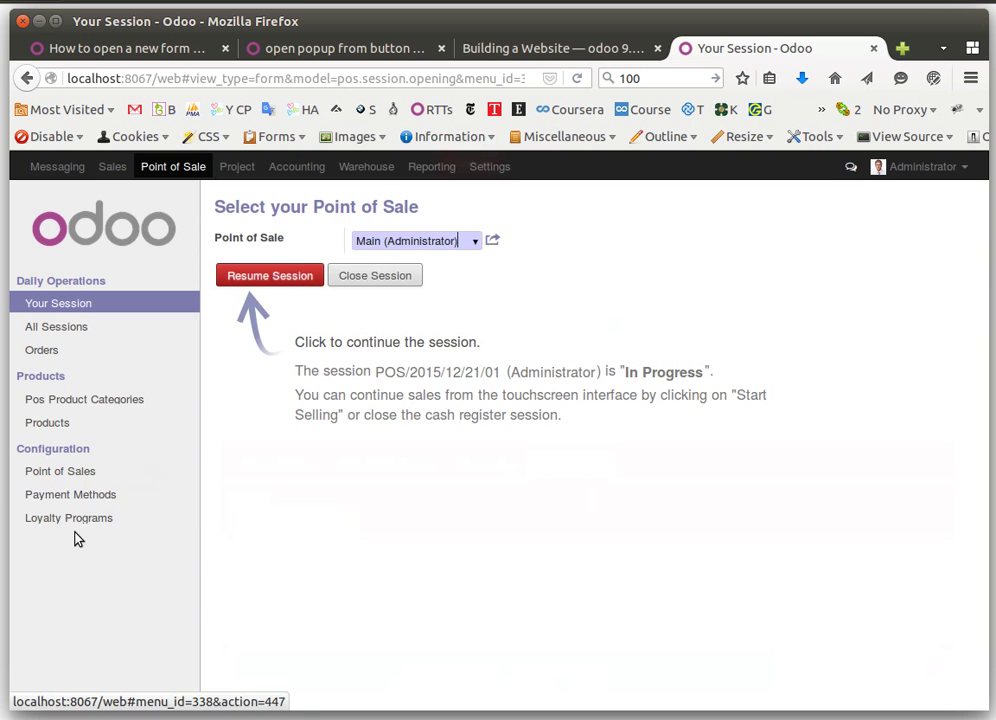
# - Open First Loyalty Program from Loyalty Programs in edit mode
pyautogui.click(69, 518)
pyautogui.click(300, 293)
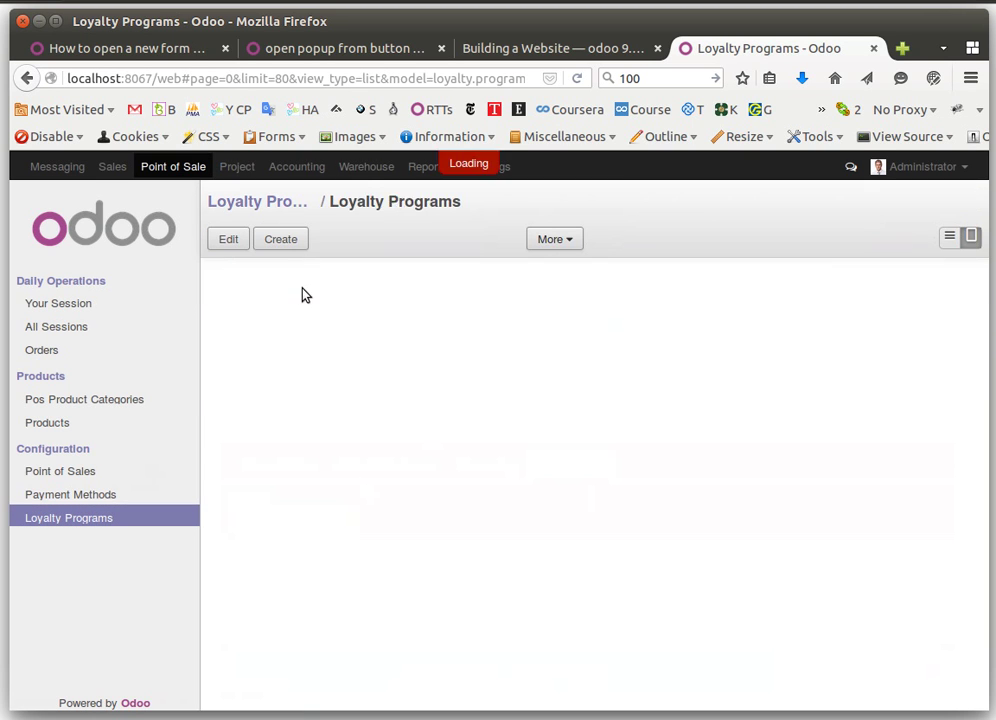
pyautogui.click(229, 239)
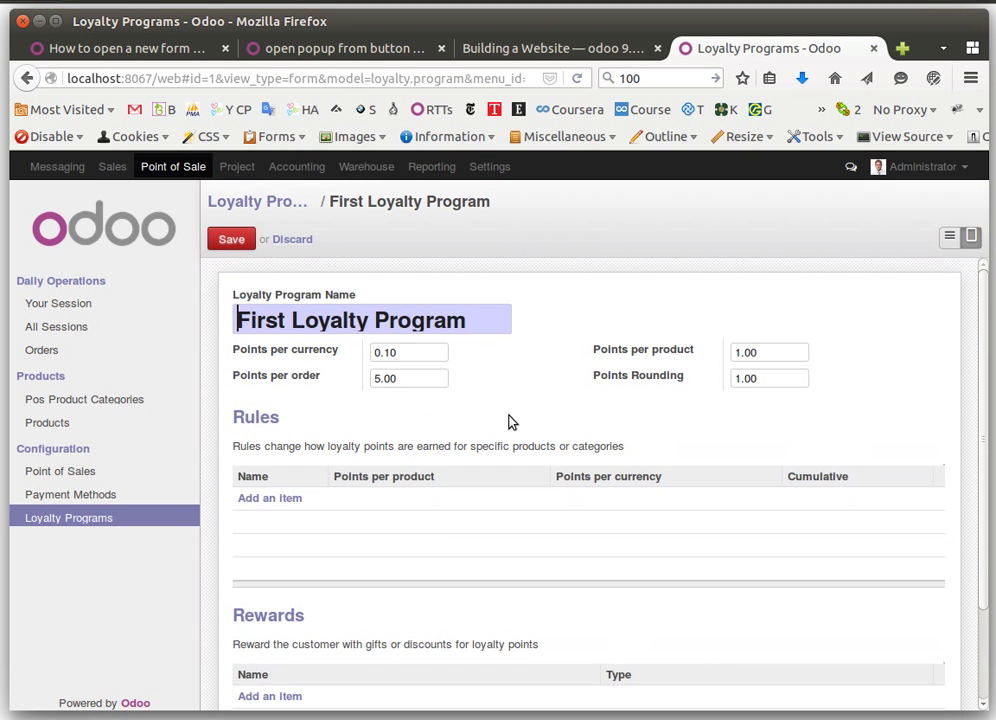
pyautogui.scroll(-2, 525, 422)
pyautogui.scroll(2, 771, 327)
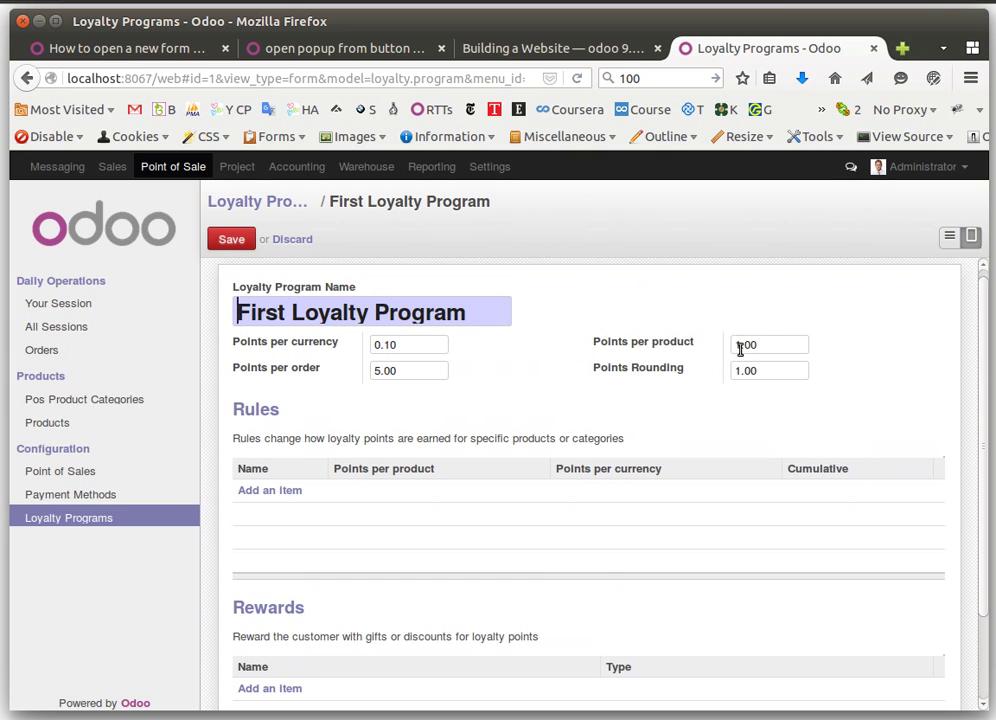
# - Set points per product, per currency and per order to 0
pyautogui.press('BackSpace')
pyautogui.write('0')
pyautogui.press('BackSpace')
pyautogui.write('0')
pyautogui.scroll(-2, 516, 396)
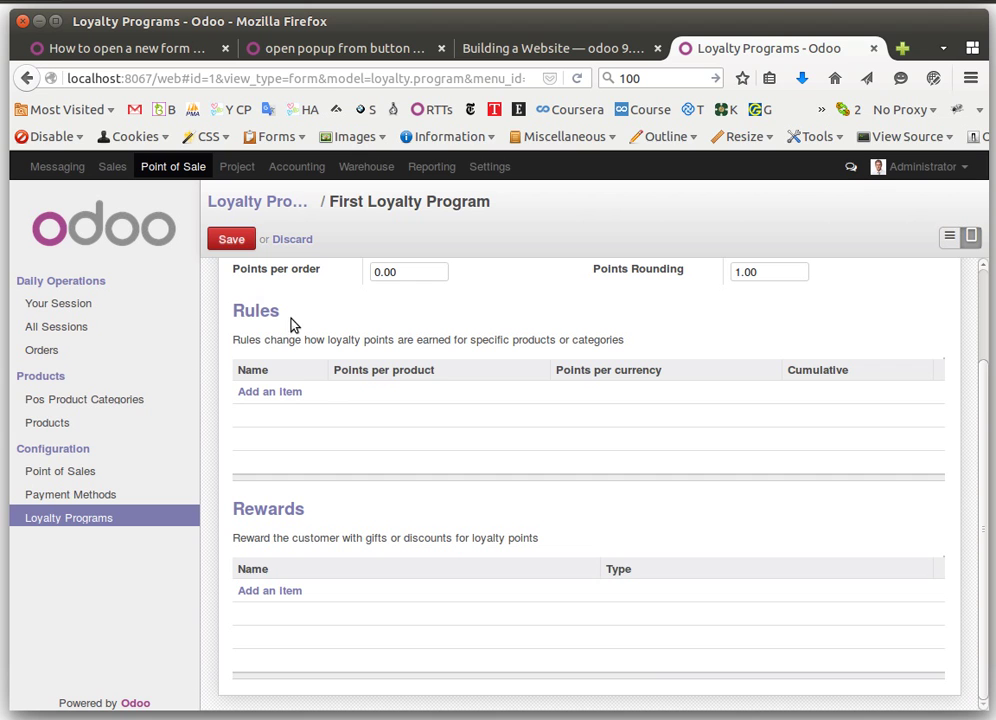
pyautogui.scroll(2, 272, 344)
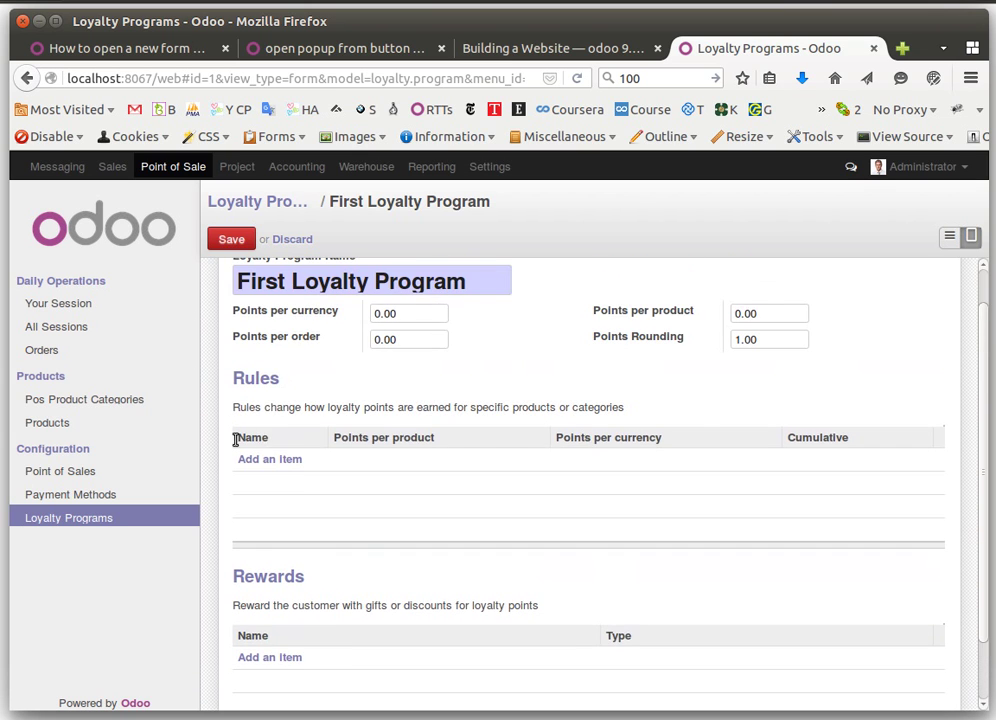
# - Add a Product-type rule named 'Ice cream' targeting the Ice Cream product
pyautogui.click(270, 491)
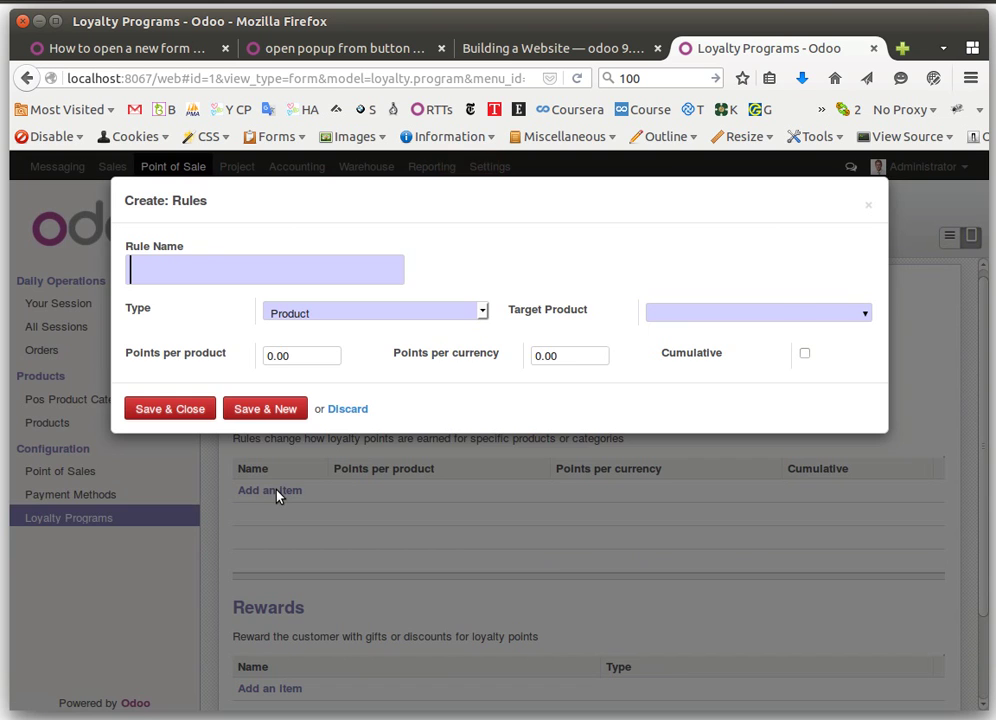
pyautogui.click(478, 315)
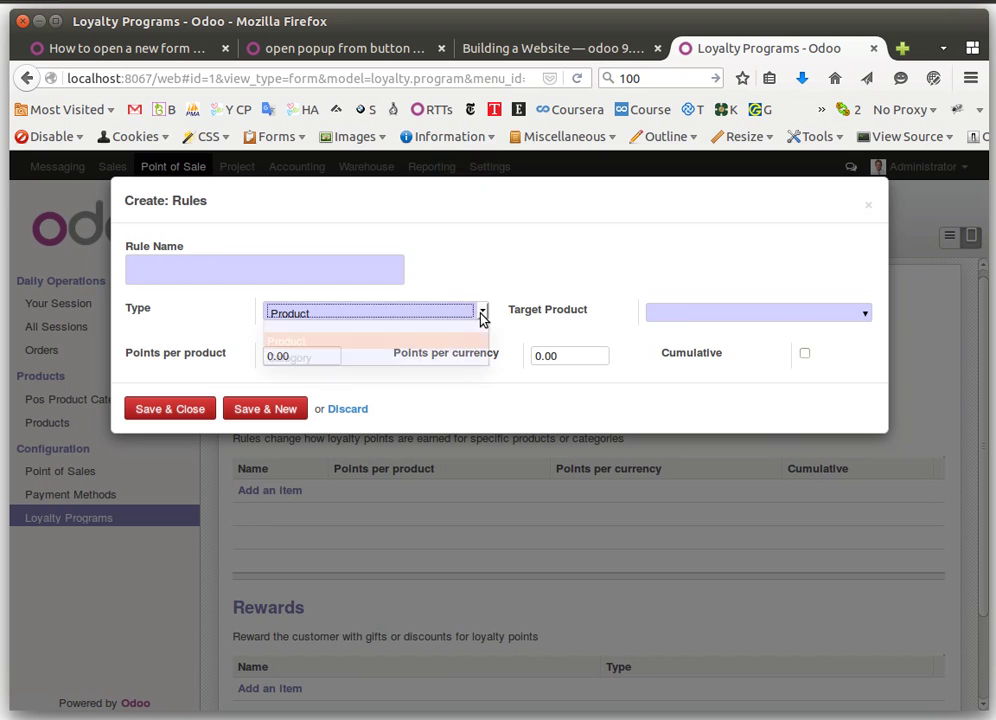
pyautogui.click(398, 364)
pyautogui.click(482, 314)
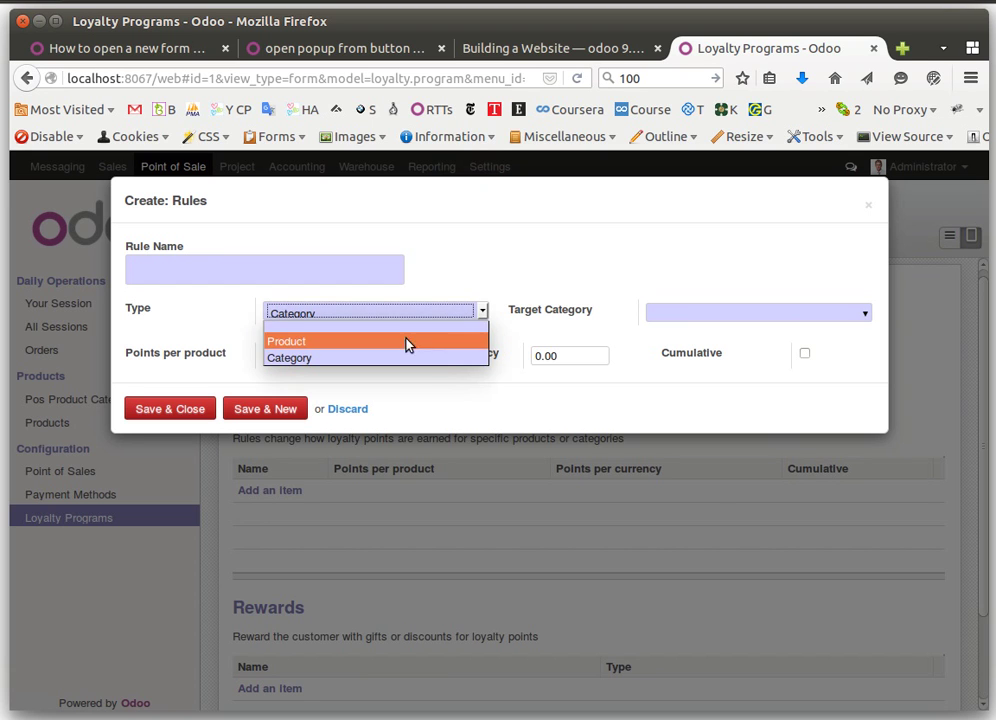
pyautogui.click(425, 341)
pyautogui.click(269, 270)
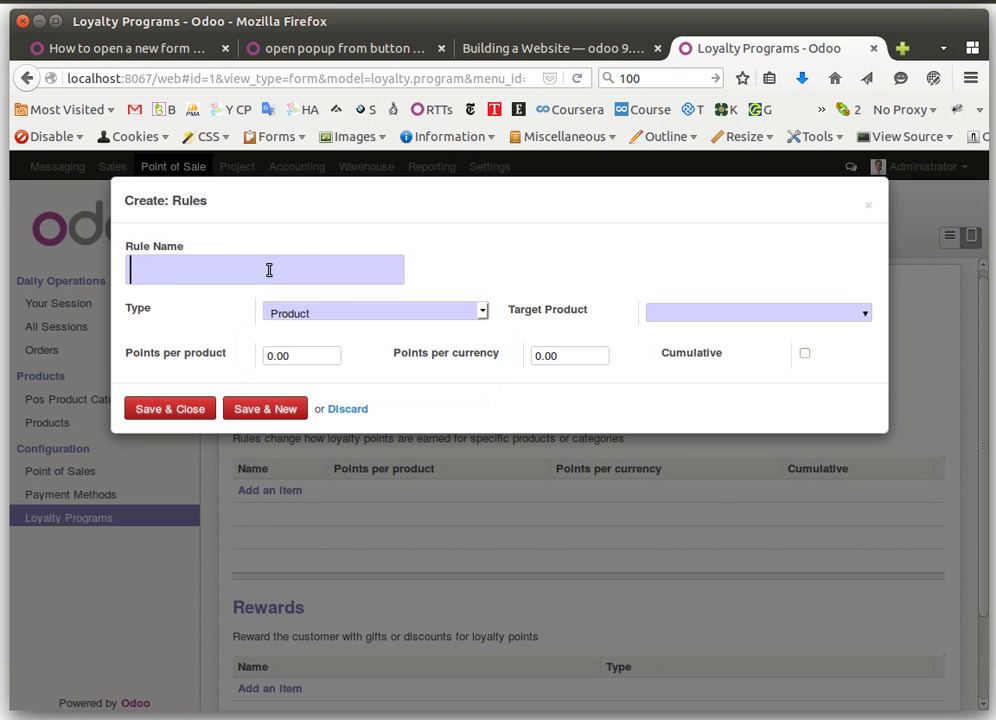
pyautogui.write('Ice cream')
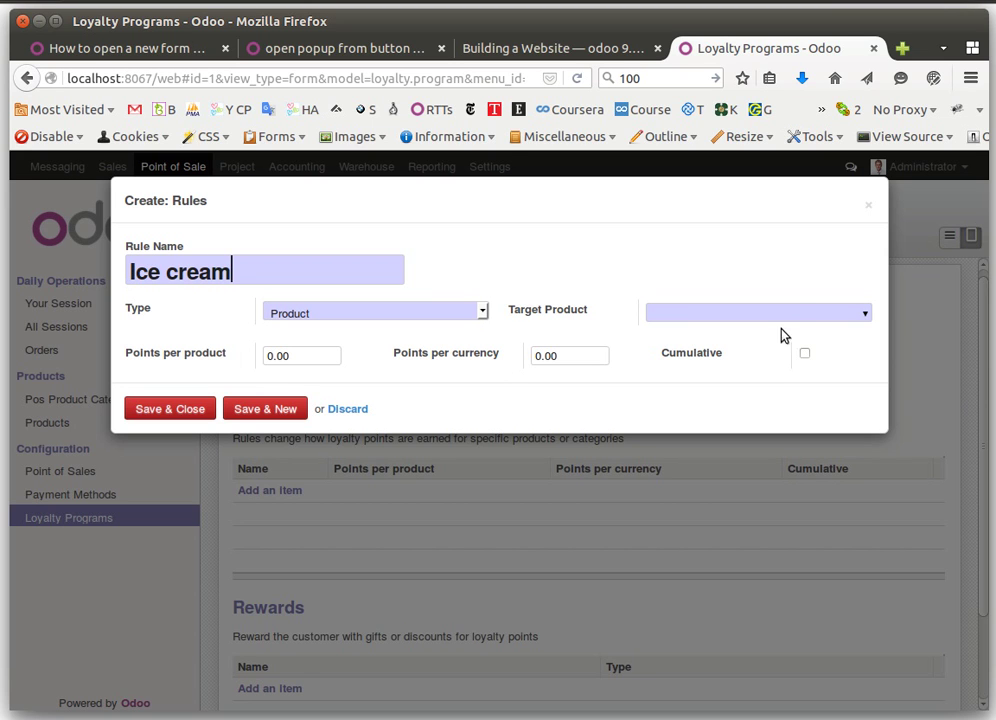
pyautogui.click(848, 312)
pyautogui.click(733, 334)
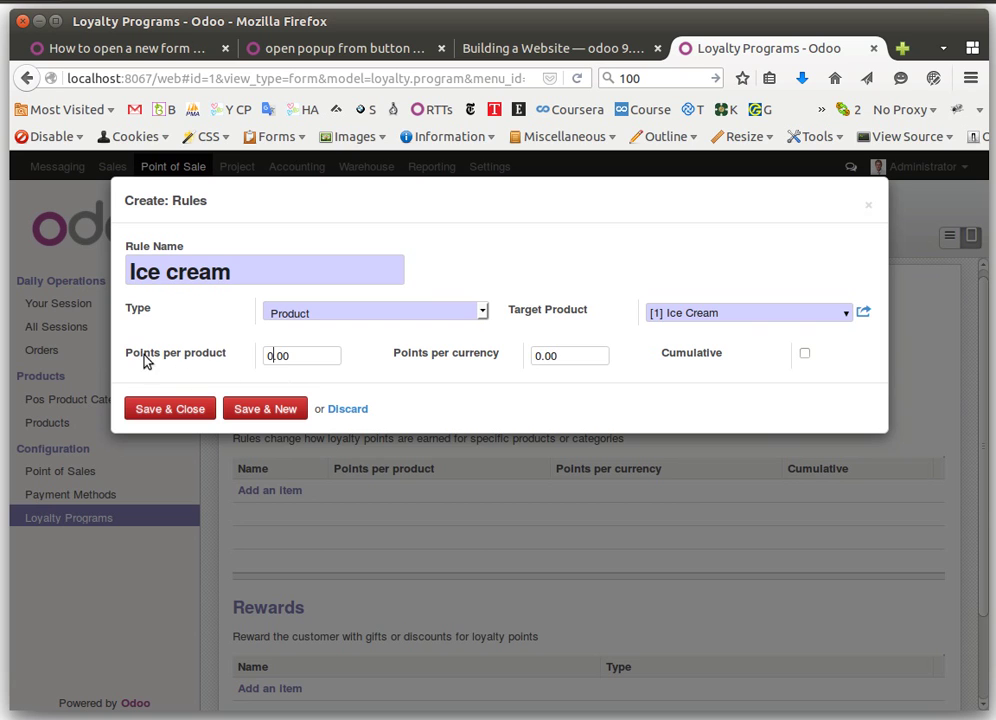
# - Give the rule 0.01 points per currency, save it, and save the program
pyautogui.click(290, 357)
pyautogui.press('Right')
pyautogui.press('Delete')
pyautogui.press('Right')
pyautogui.write('1')
pyautogui.click(180, 409)
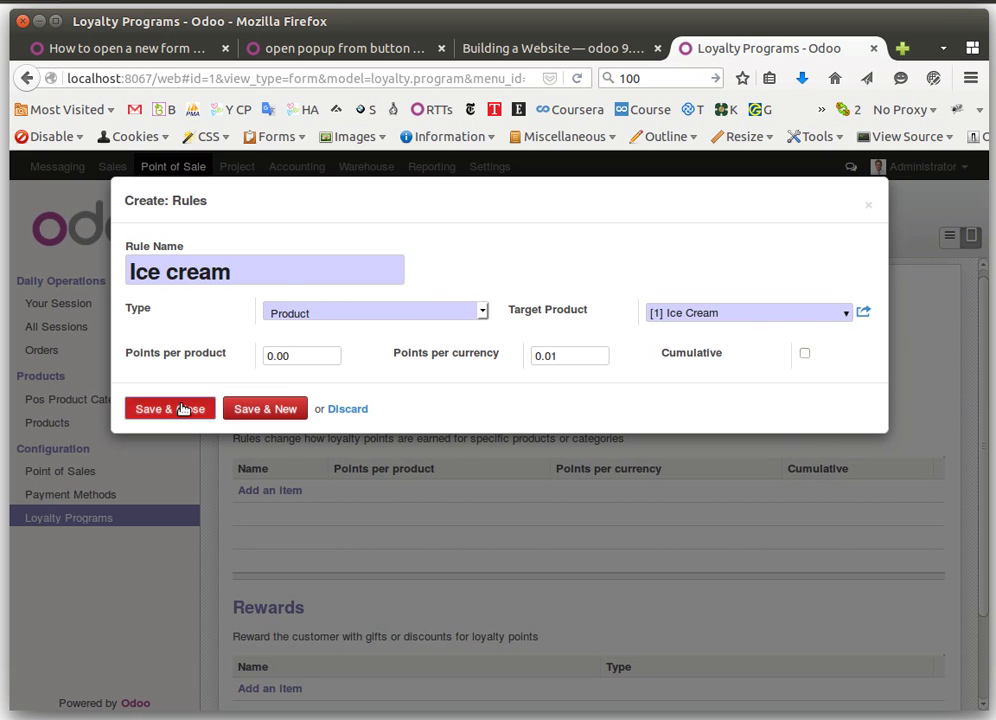
pyautogui.click(231, 239)
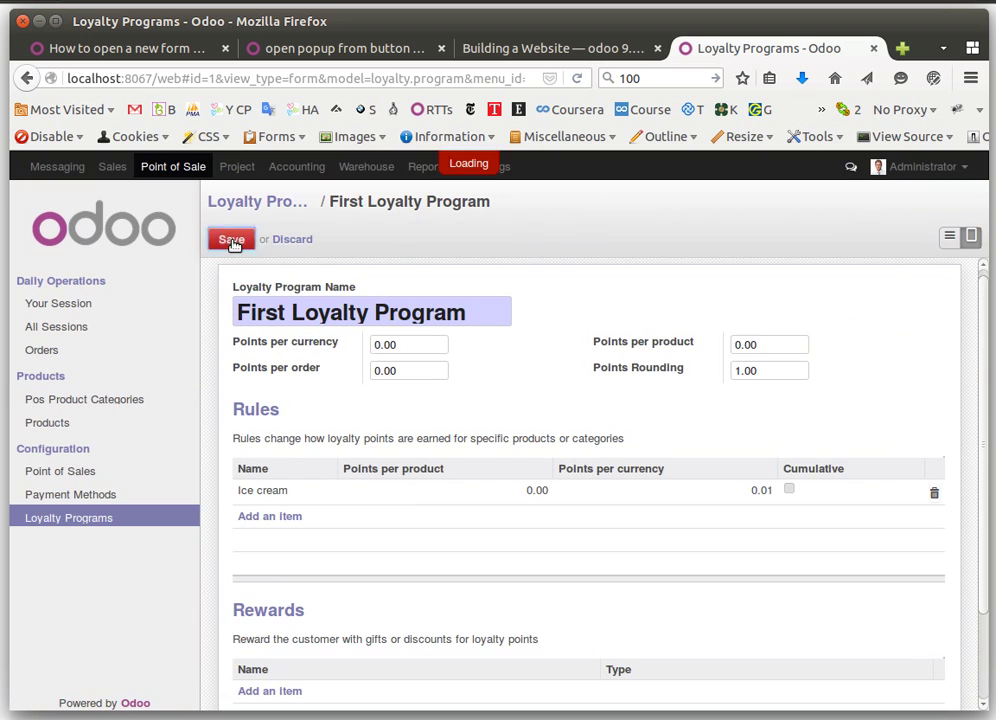
# - Resume the POS session, add an Ice Cream and assign the customer holding 160 points
pyautogui.click(178, 167)
pyautogui.click(310, 278)
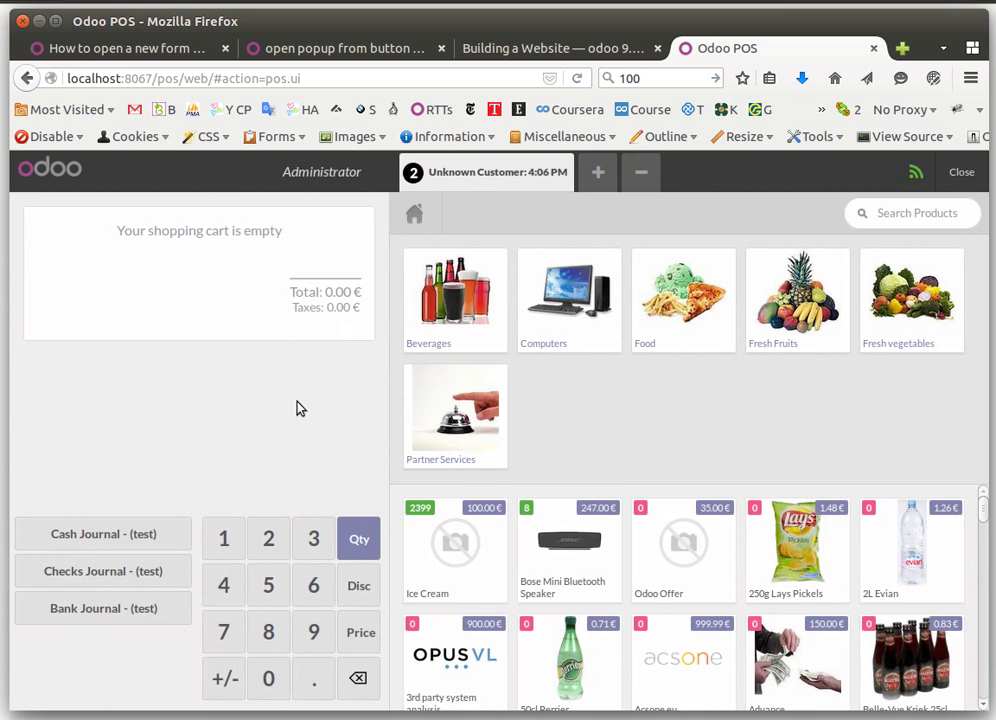
pyautogui.click(456, 542)
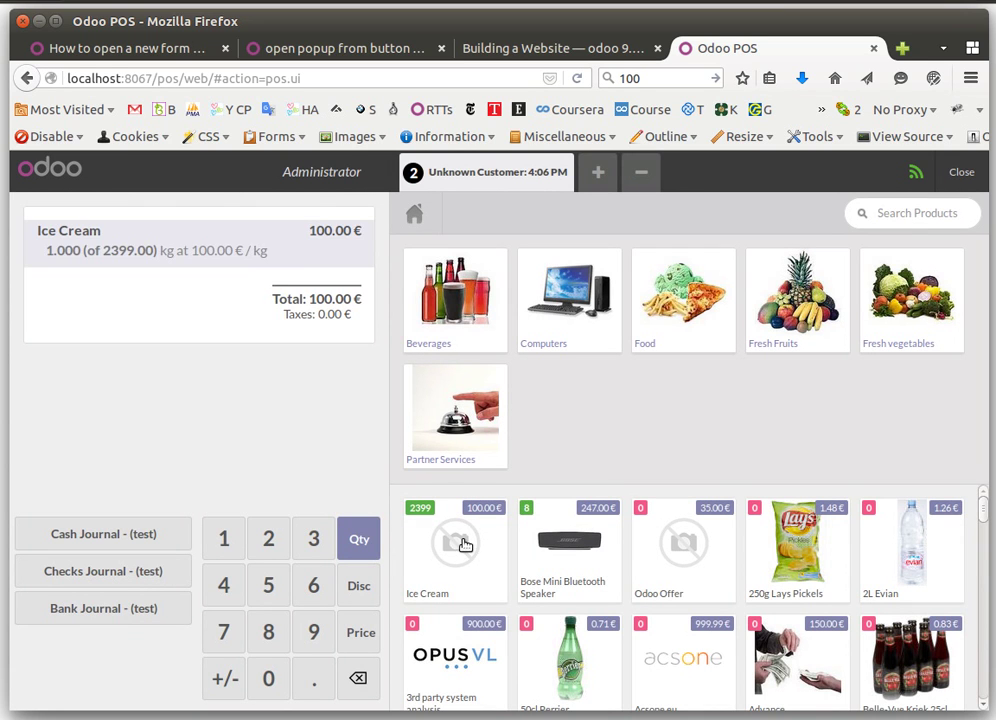
pyautogui.click(485, 171)
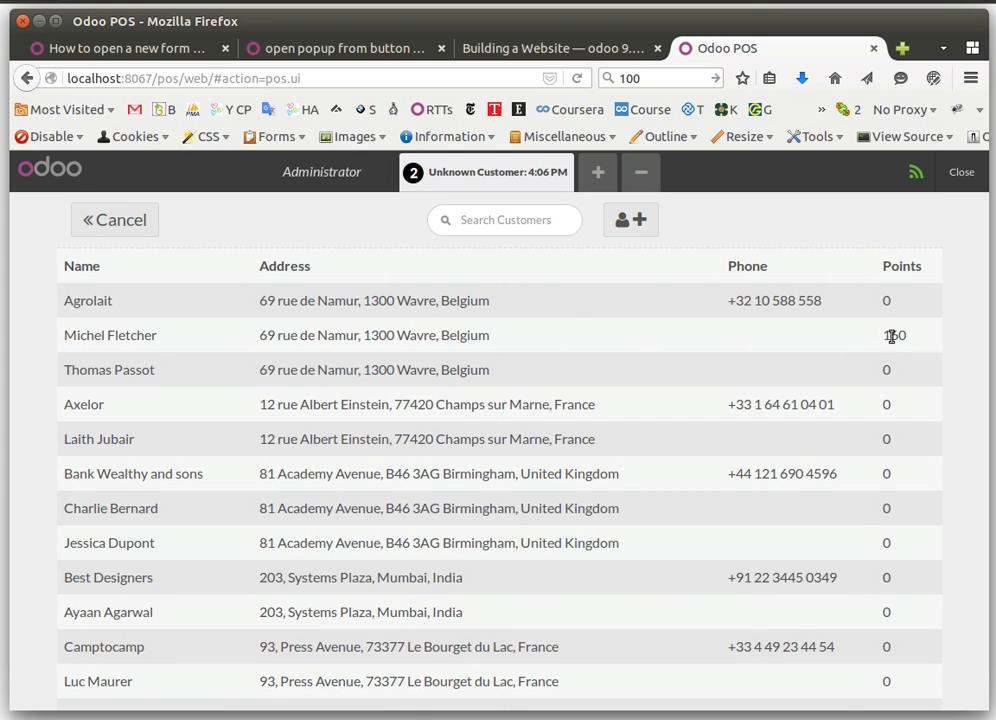
pyautogui.click(353, 336)
pyautogui.click(843, 230)
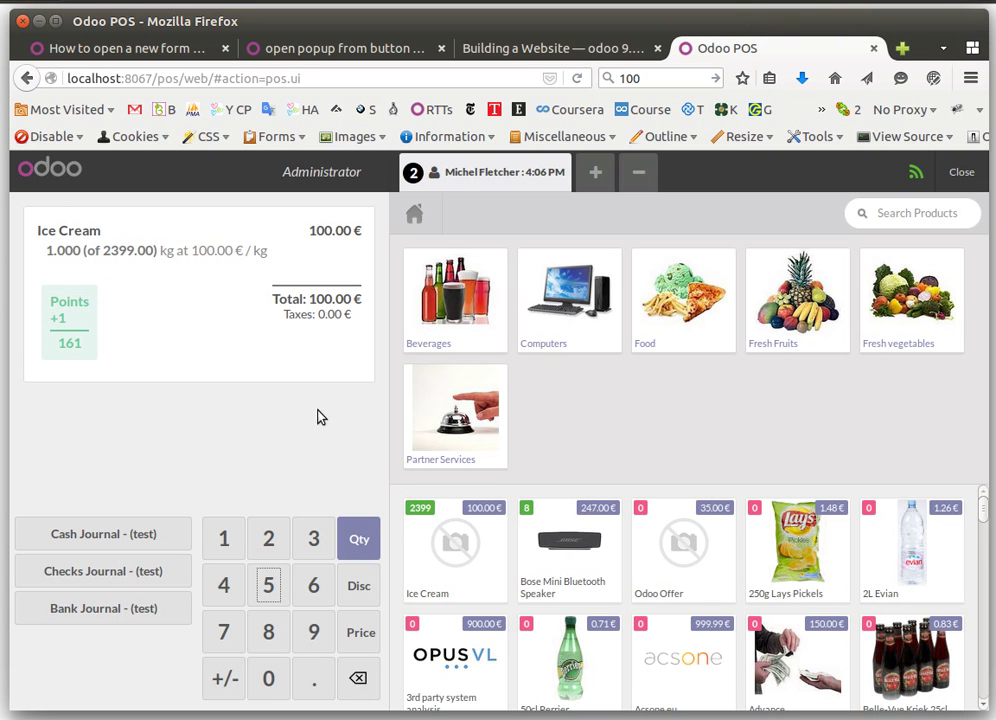
# - Change the Ice Cream quantity to 5, pay 500.00 € in cash and start a new order
pyautogui.click(298, 232)
pyautogui.click(268, 584)
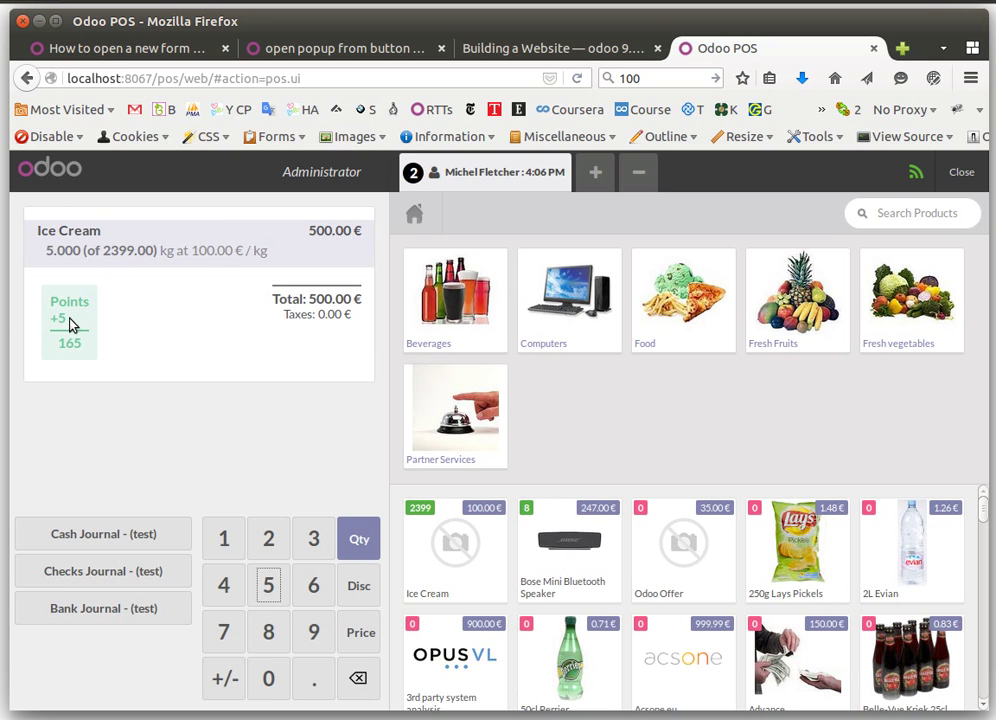
pyautogui.click(137, 533)
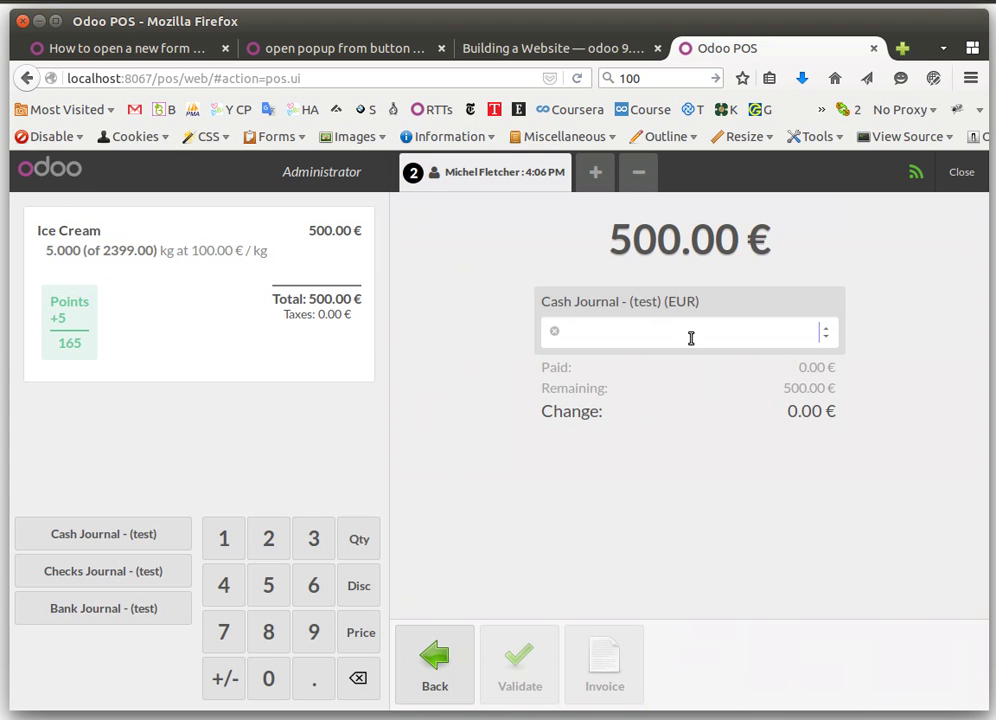
pyautogui.write('5000')
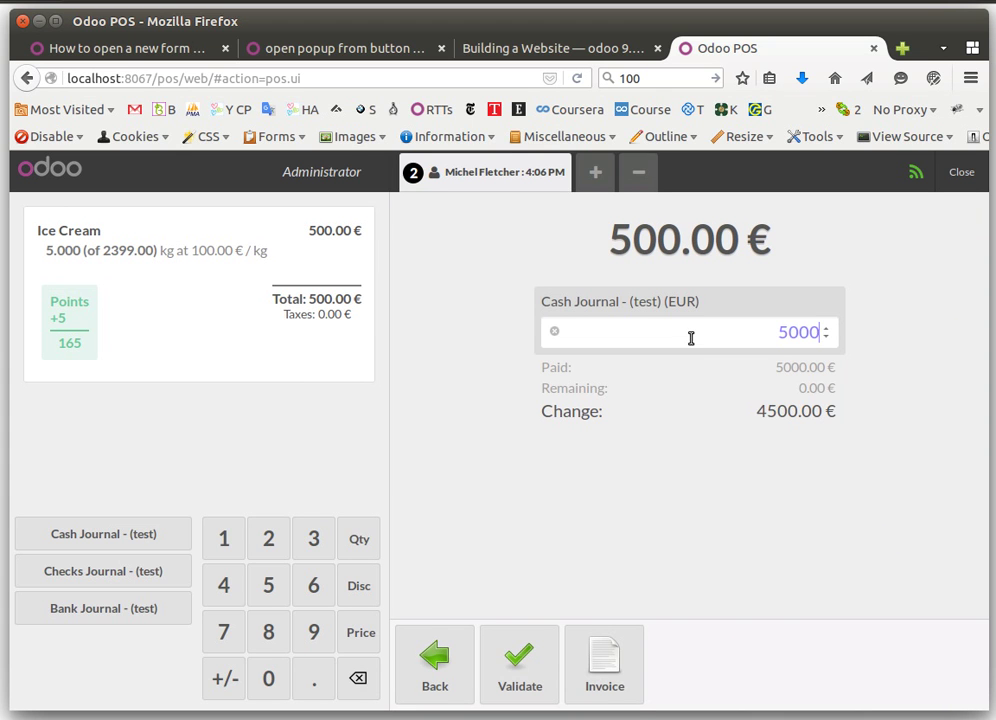
pyautogui.click(522, 676)
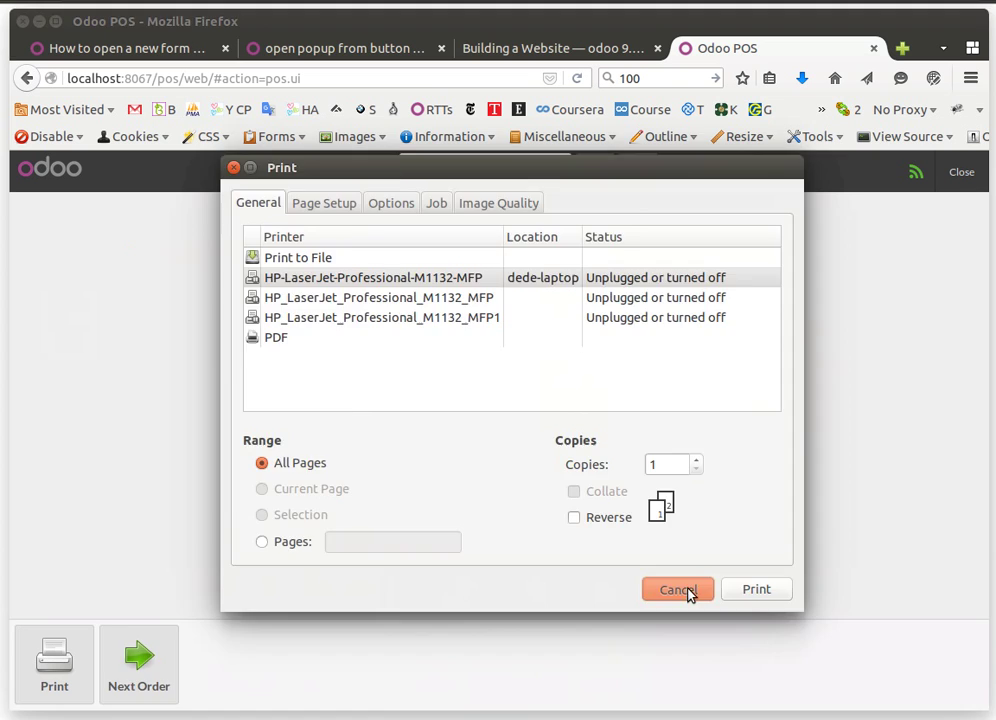
pyautogui.click(676, 589)
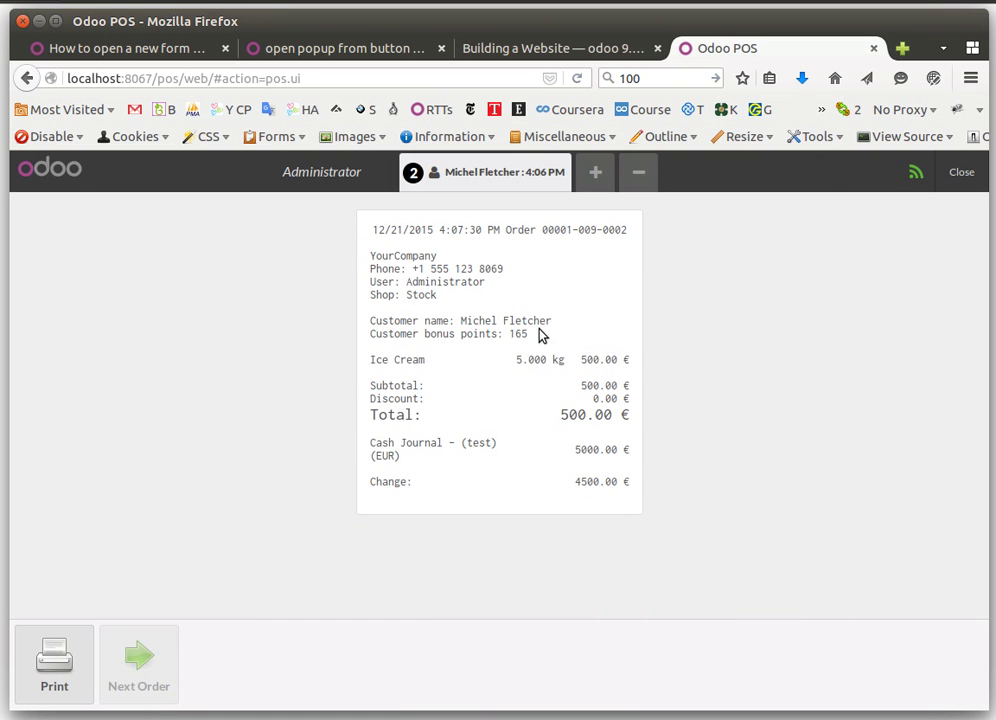
pyautogui.click(160, 660)
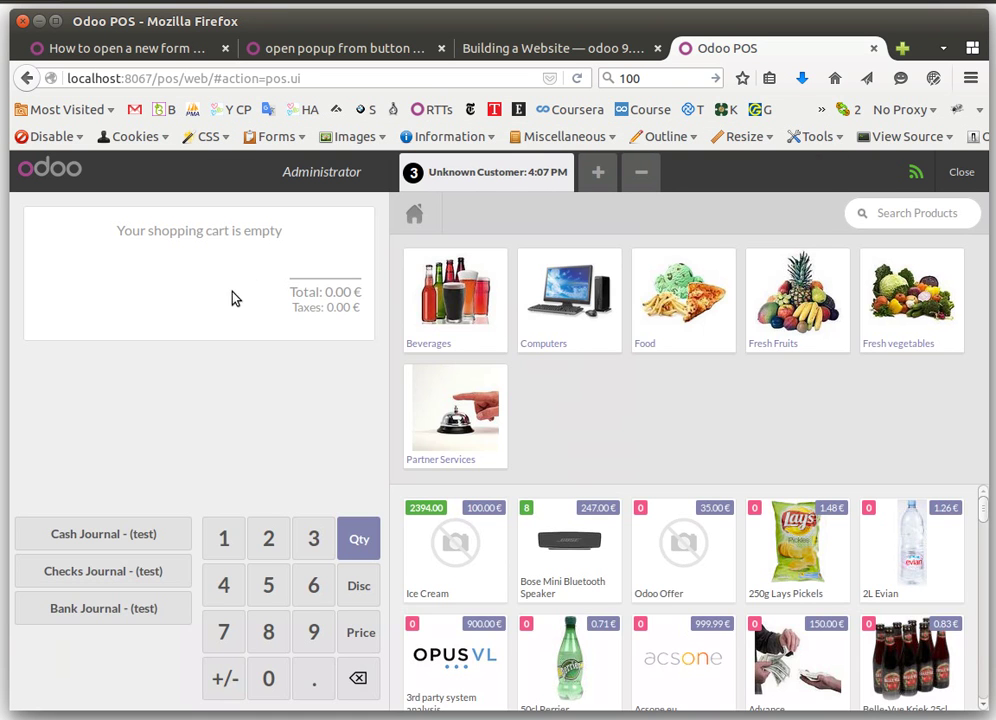
# - Assign the 165-point customer to the new order and close the point of sale
pyautogui.click(487, 177)
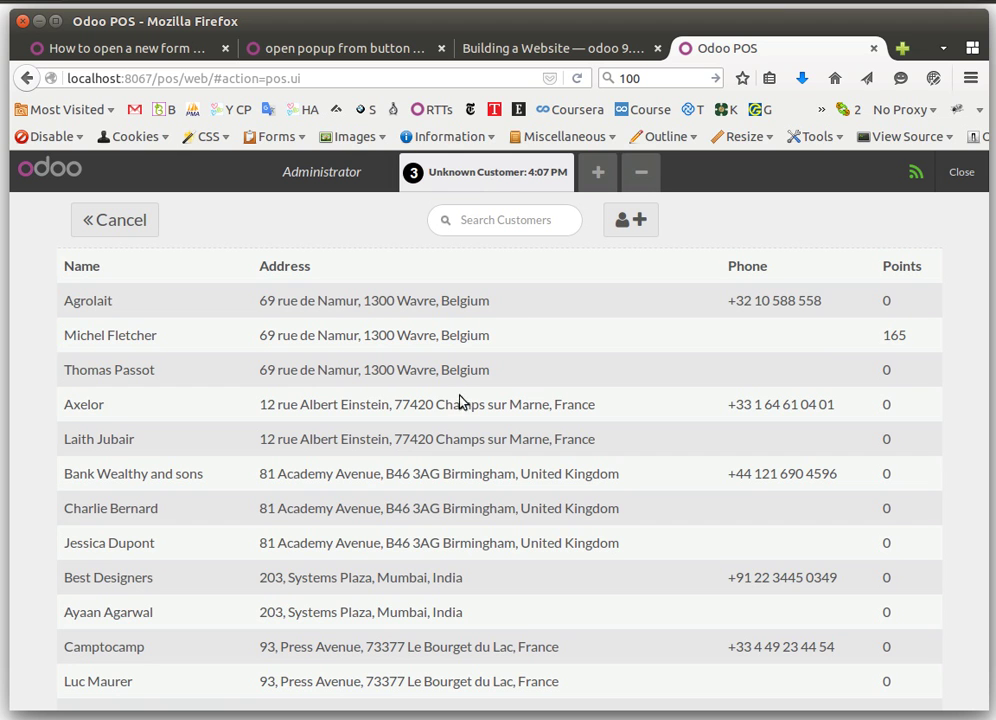
pyautogui.click(457, 338)
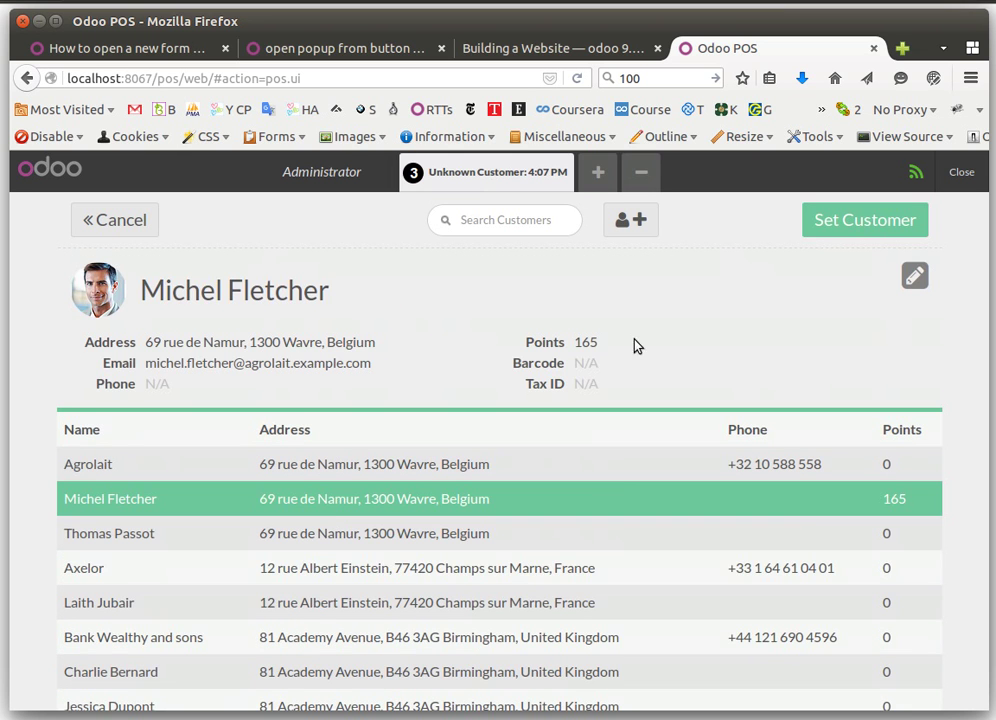
pyautogui.click(854, 219)
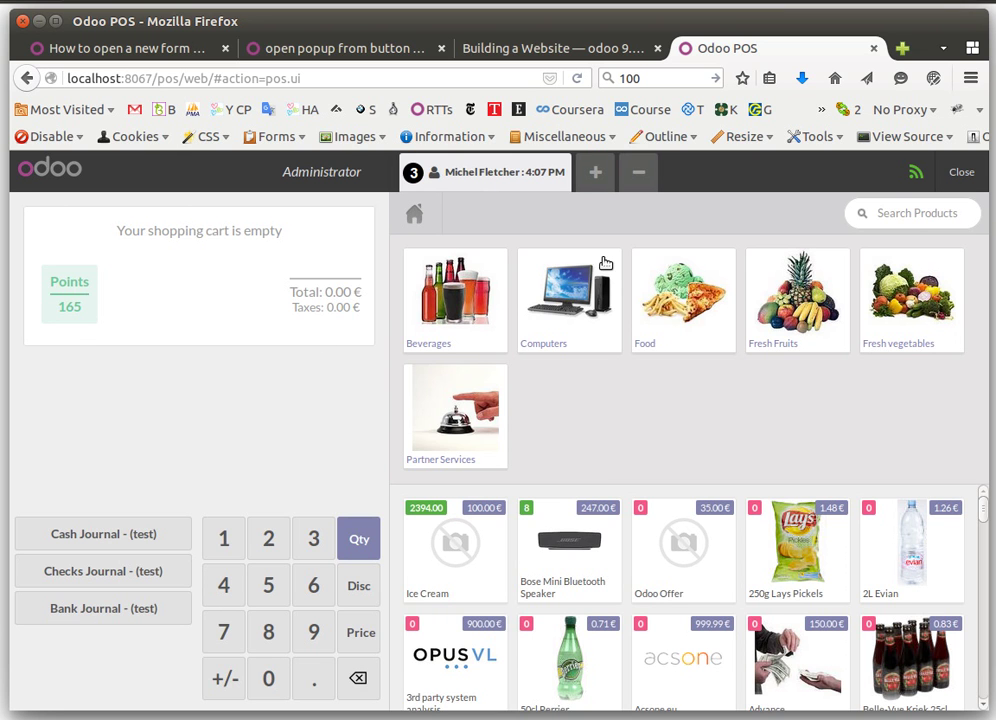
pyautogui.click(956, 173)
pyautogui.click(958, 175)
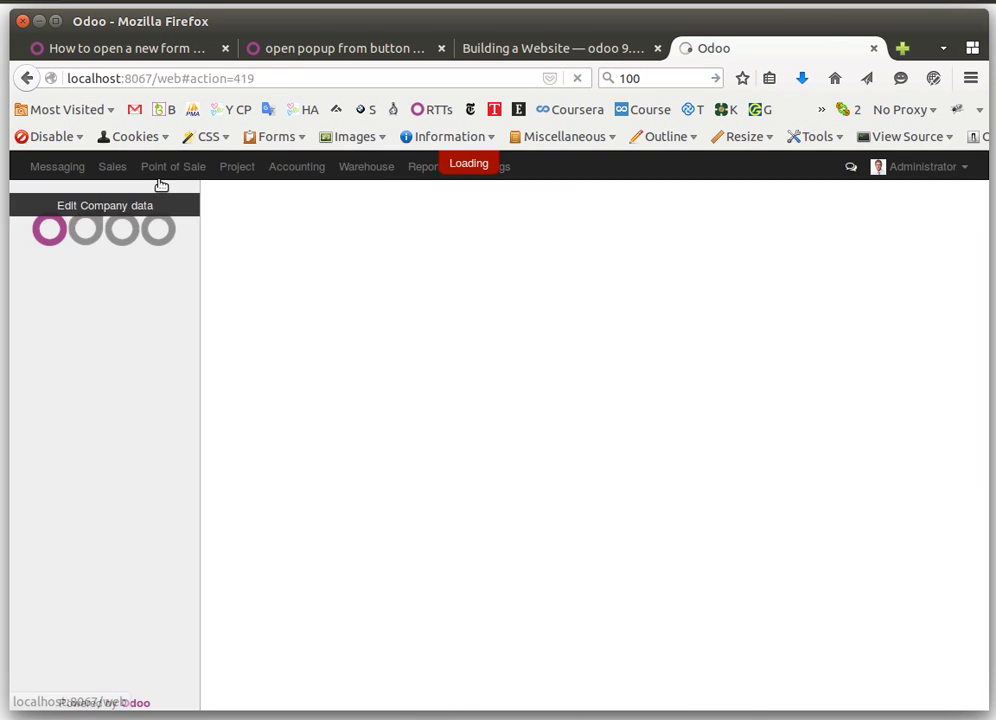
# - Open the First Loyalty Program from Loyalty Programs in edit mode
pyautogui.click(170, 168)
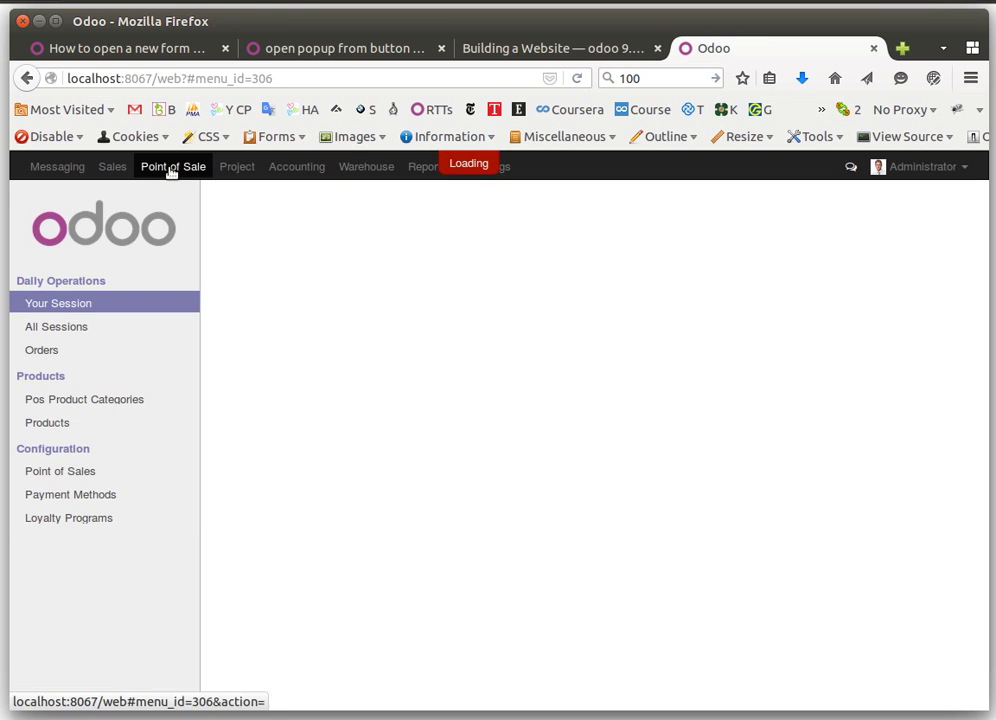
pyautogui.click(138, 516)
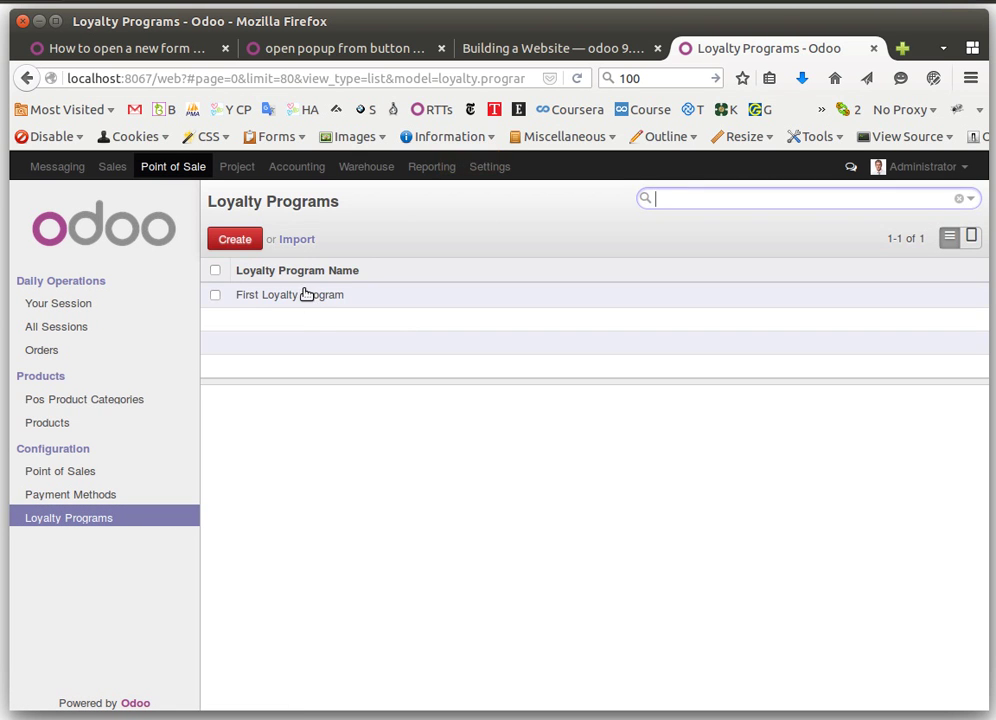
pyautogui.click(306, 294)
pyautogui.scroll(-1, 305, 305)
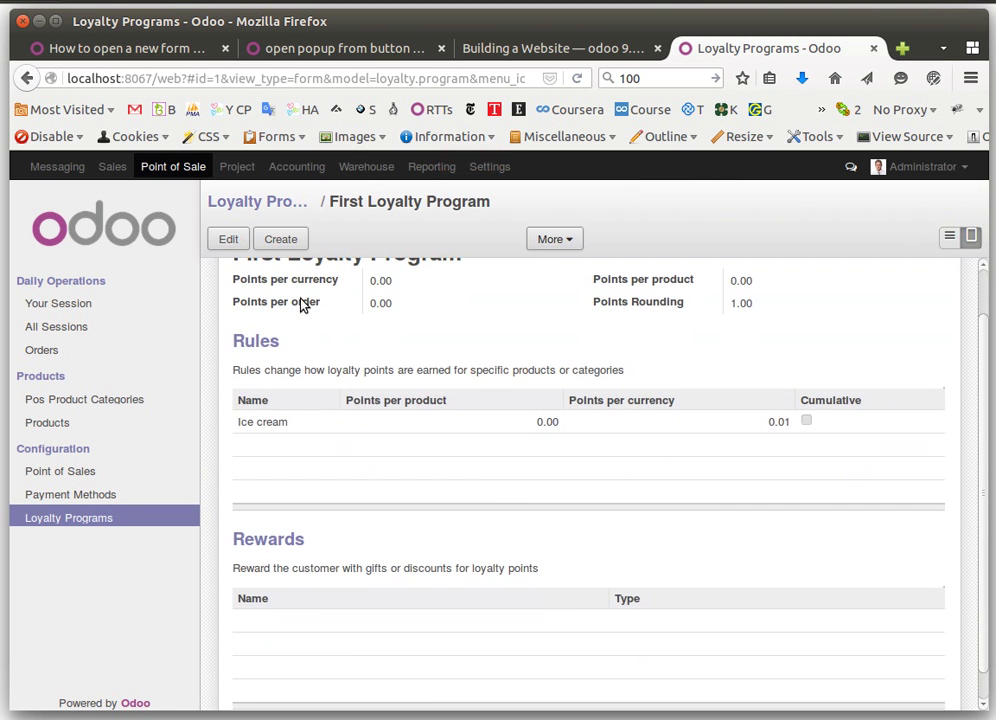
pyautogui.click(229, 240)
pyautogui.scroll(-2, 527, 440)
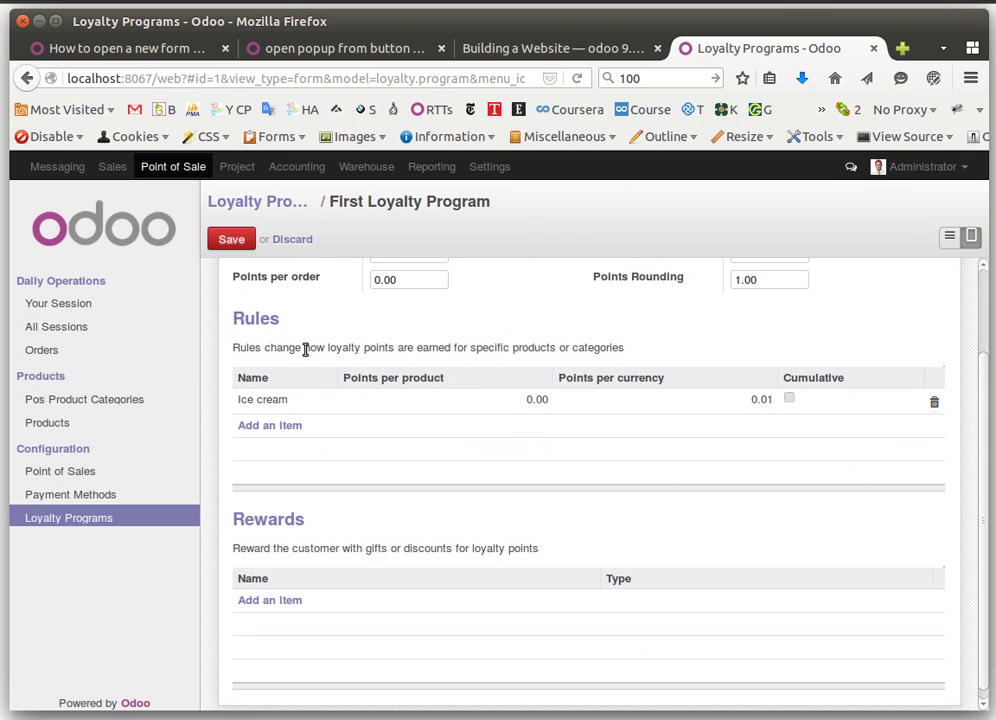
pyautogui.scroll(-1, 617, 372)
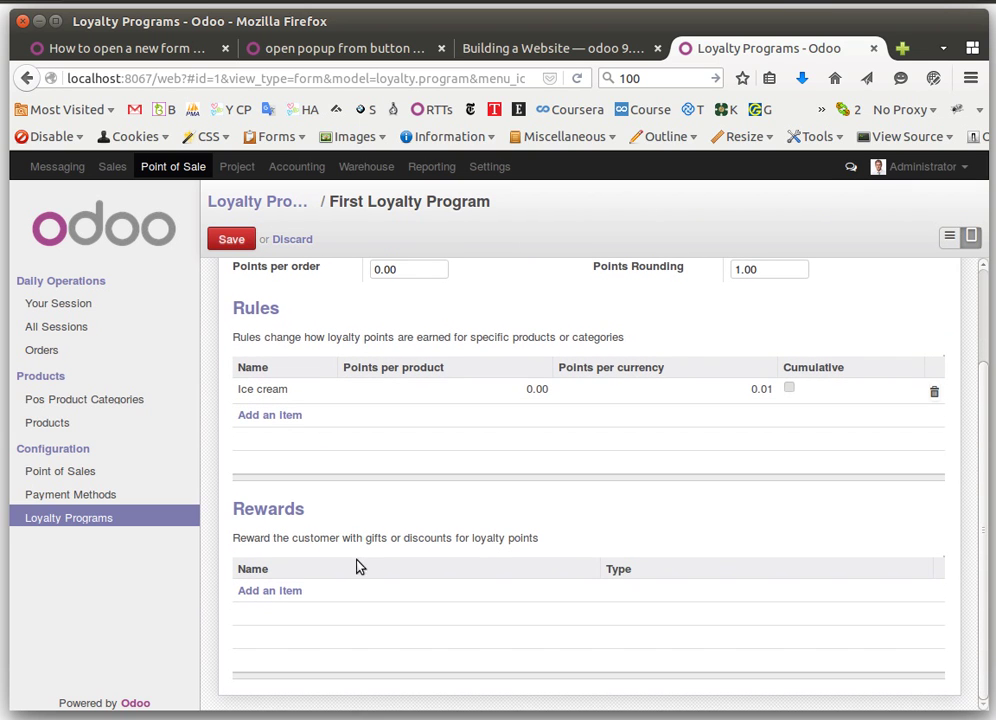
# - Add a new reward named 'Discount' with reward type Discount
pyautogui.click(290, 592)
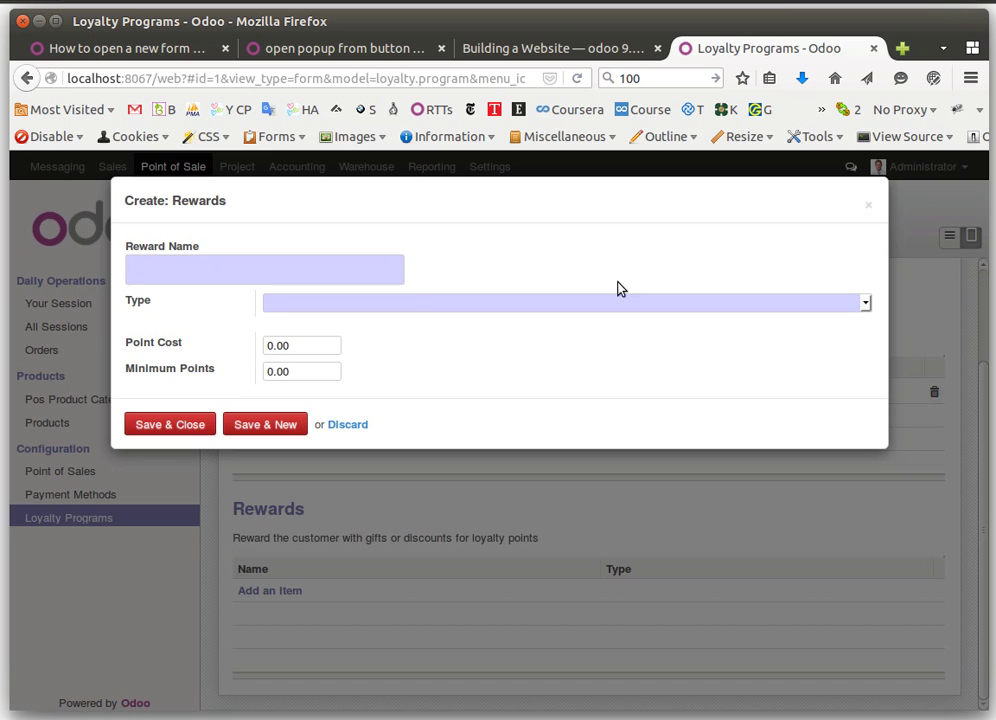
pyautogui.write('Dicount')
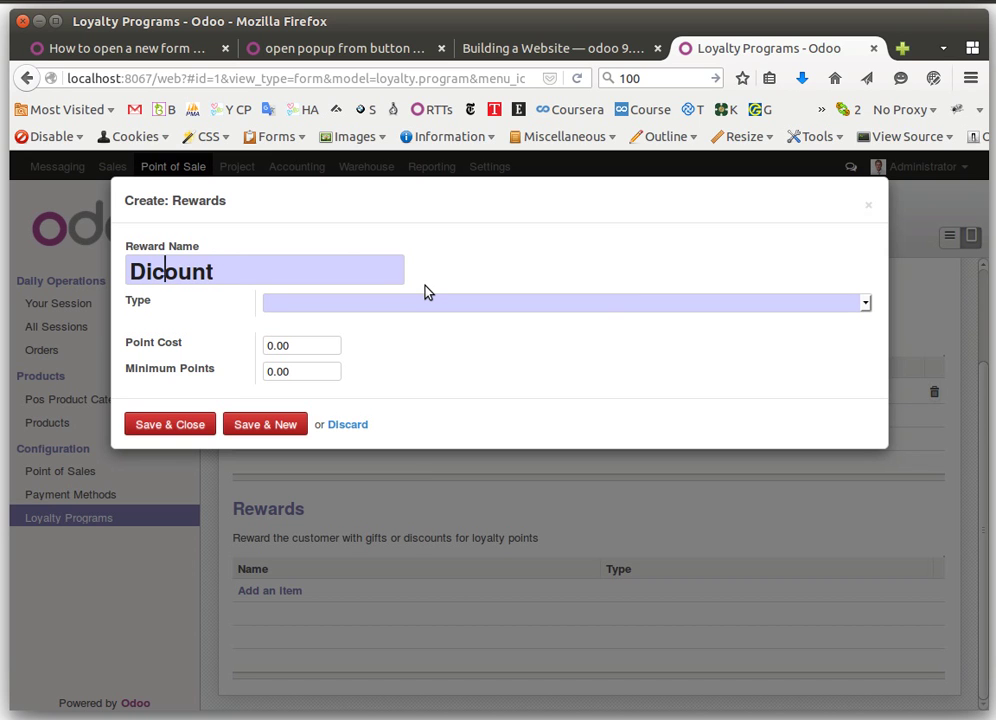
pyautogui.write('s')
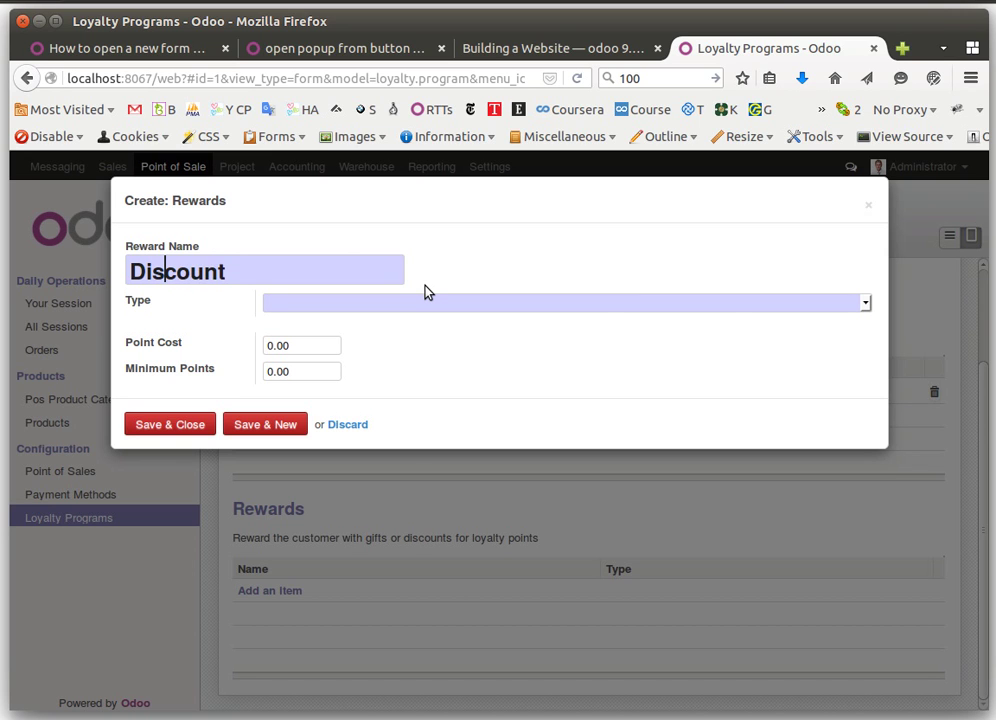
pyautogui.click(865, 304)
pyautogui.click(580, 350)
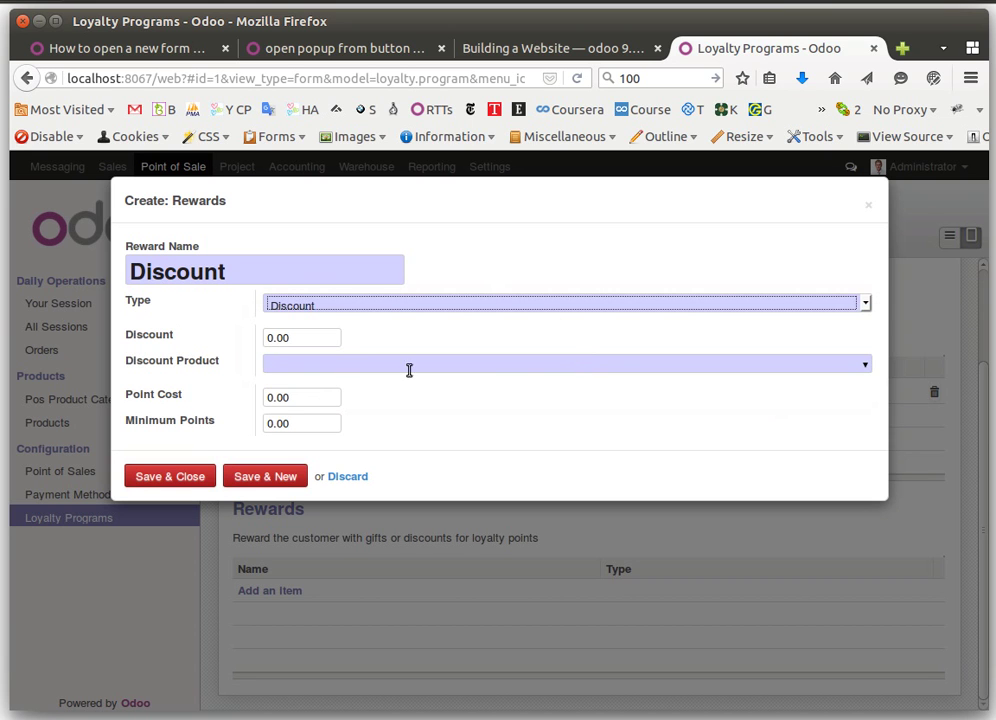
pyautogui.click(866, 367)
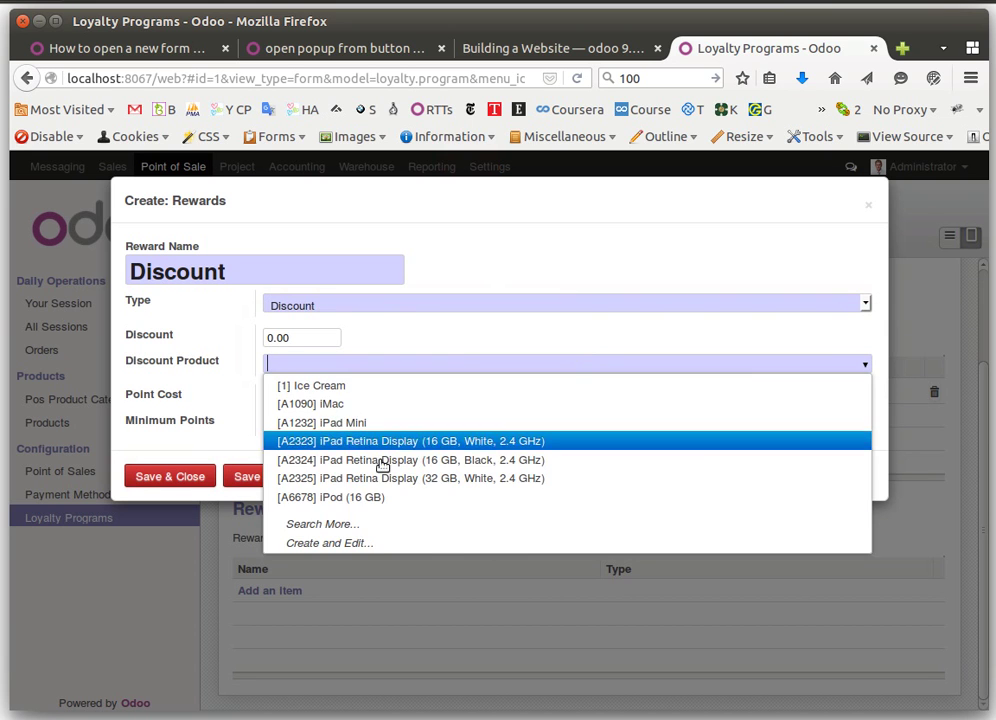
# - Create and save a Service product named 'Discount' priced 1.00 as the discount product
pyautogui.click(358, 543)
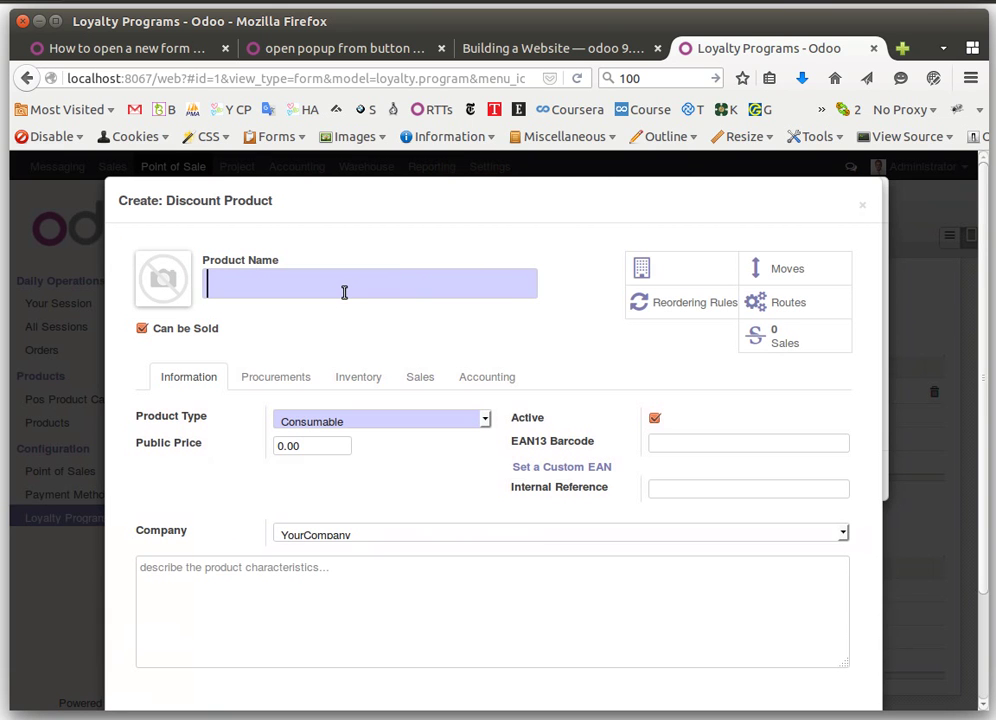
pyautogui.write('Discount')
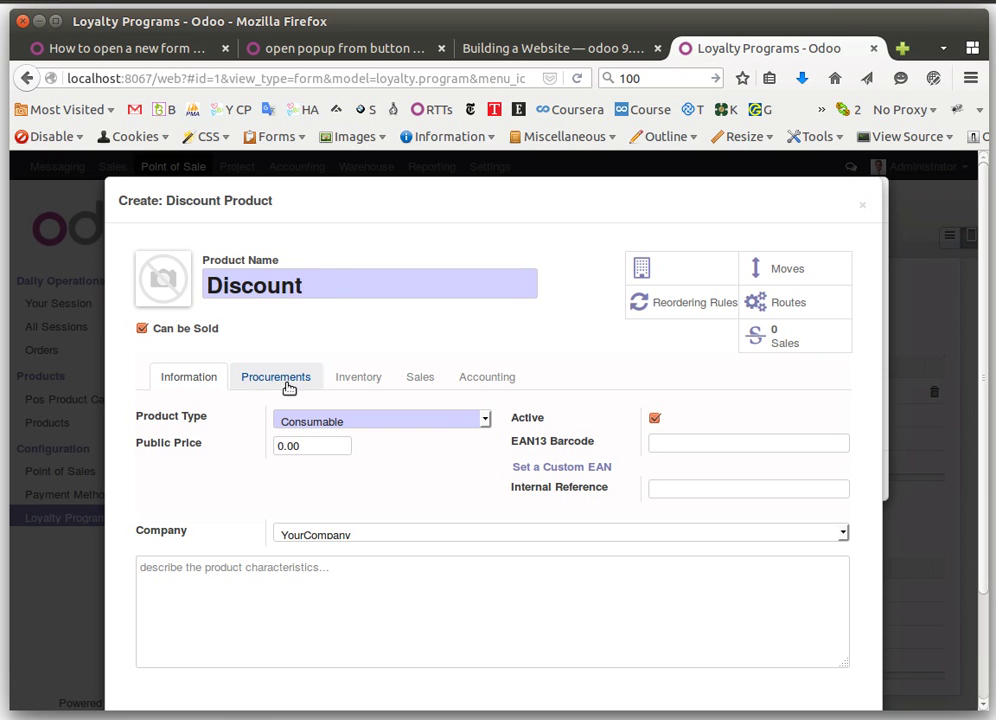
pyautogui.click(485, 420)
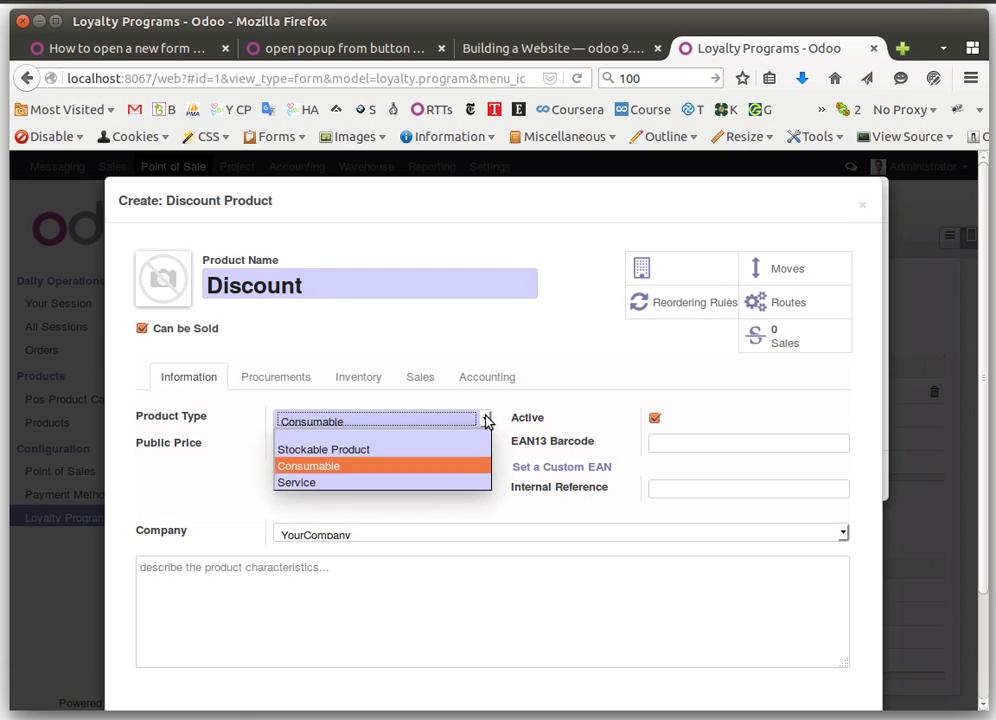
pyautogui.click(435, 483)
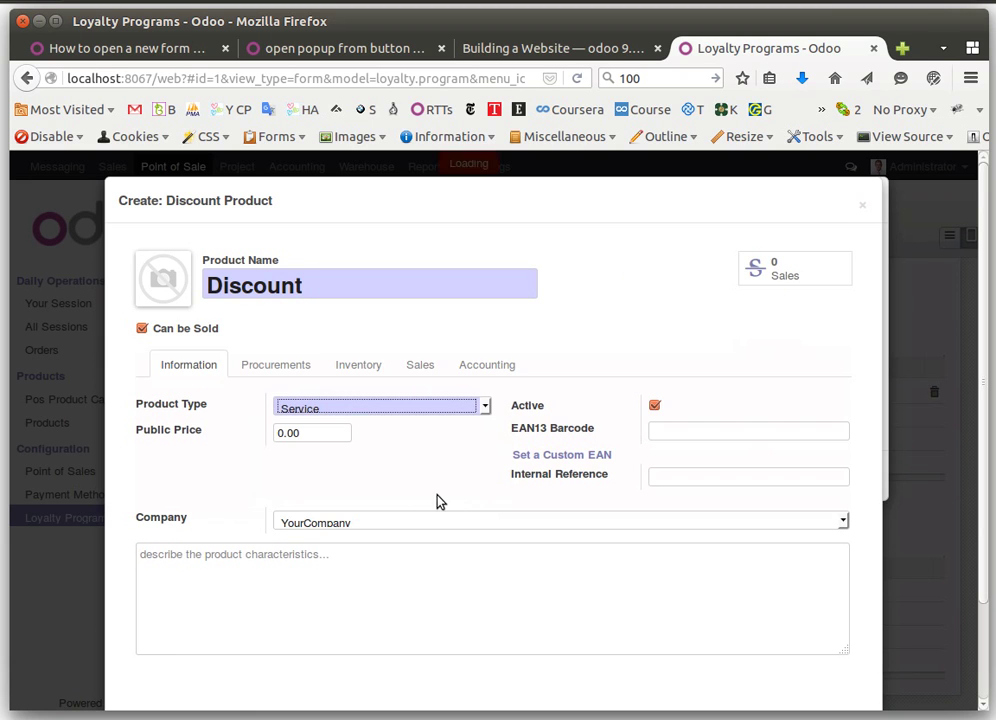
pyautogui.click(281, 433)
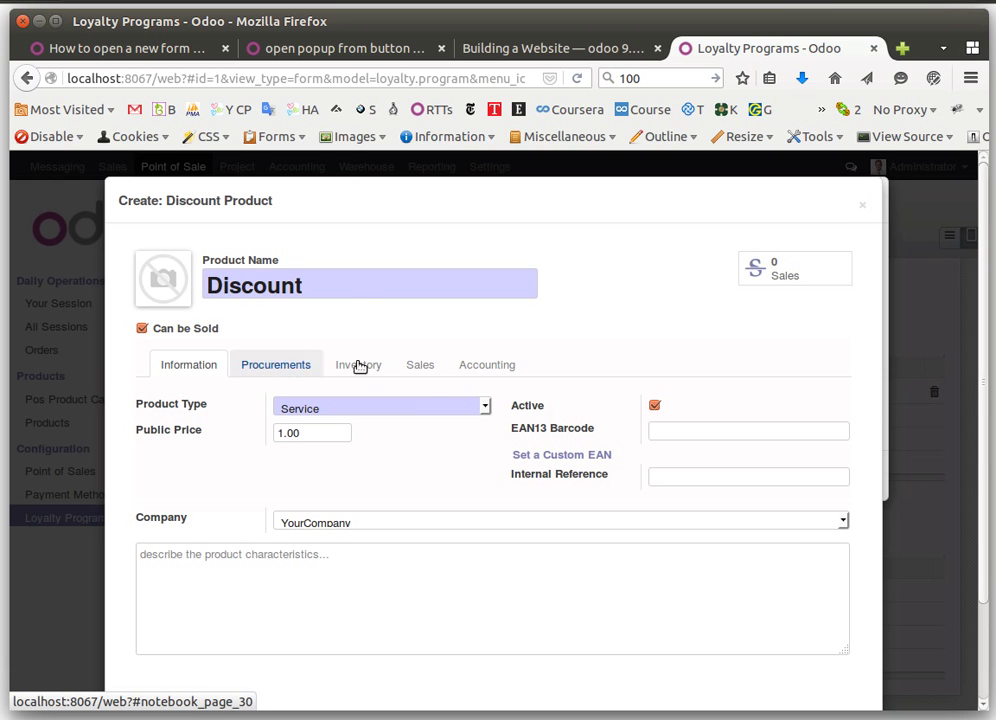
pyautogui.click(444, 366)
pyautogui.scroll(-2, 451, 506)
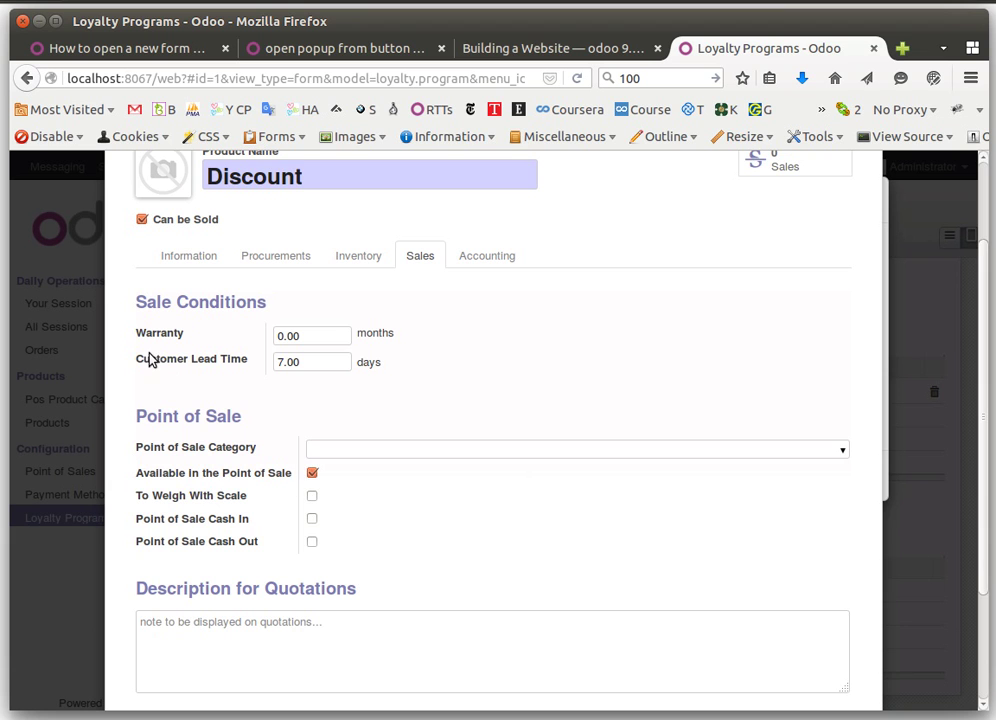
pyautogui.scroll(2, 444, 361)
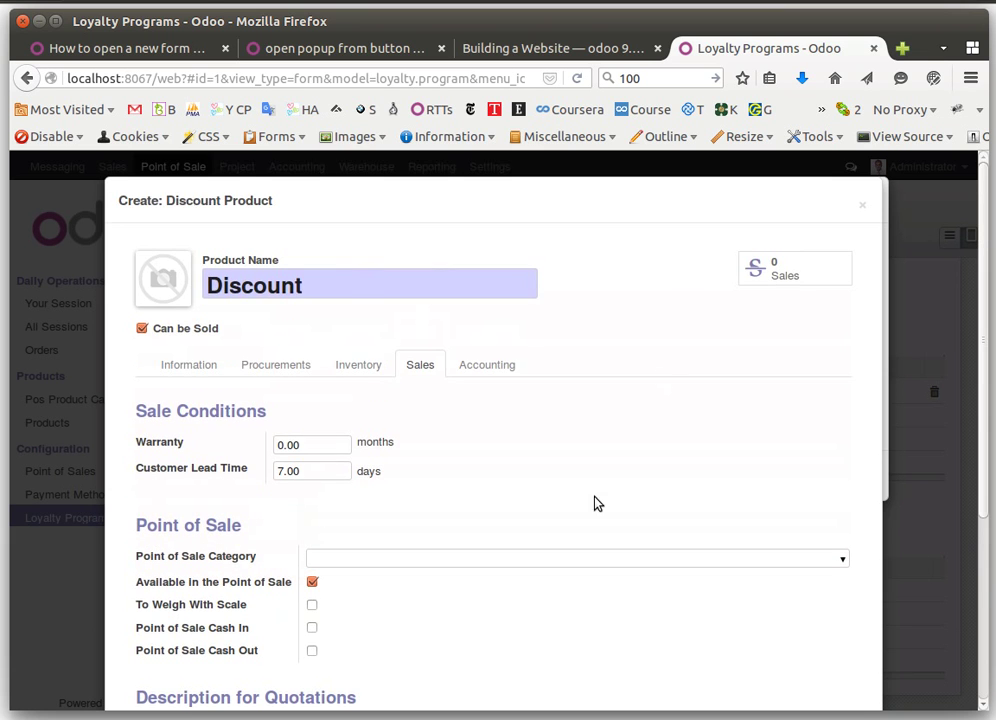
pyautogui.scroll(-5, 596, 502)
pyautogui.click(145, 660)
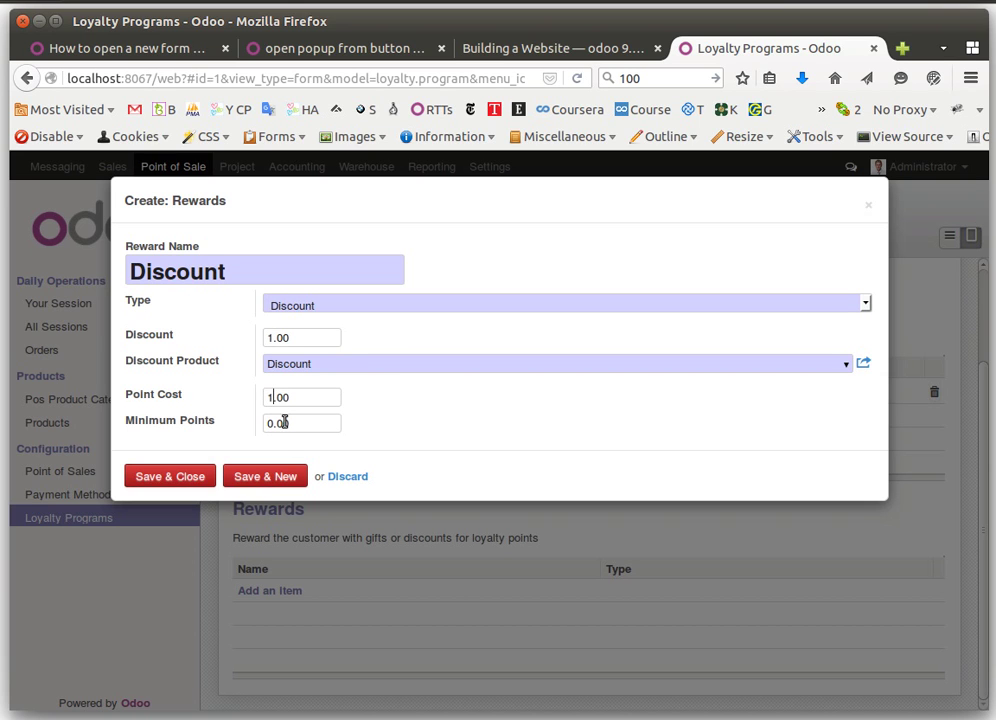
# - Set the Discount reward's Minimum Points to 10, then save the reward and the program
pyautogui.moveTo(278, 423); pyautogui.dragTo(268, 423)
pyautogui.write('100')
pyautogui.click(163, 474)
pyautogui.click(230, 240)
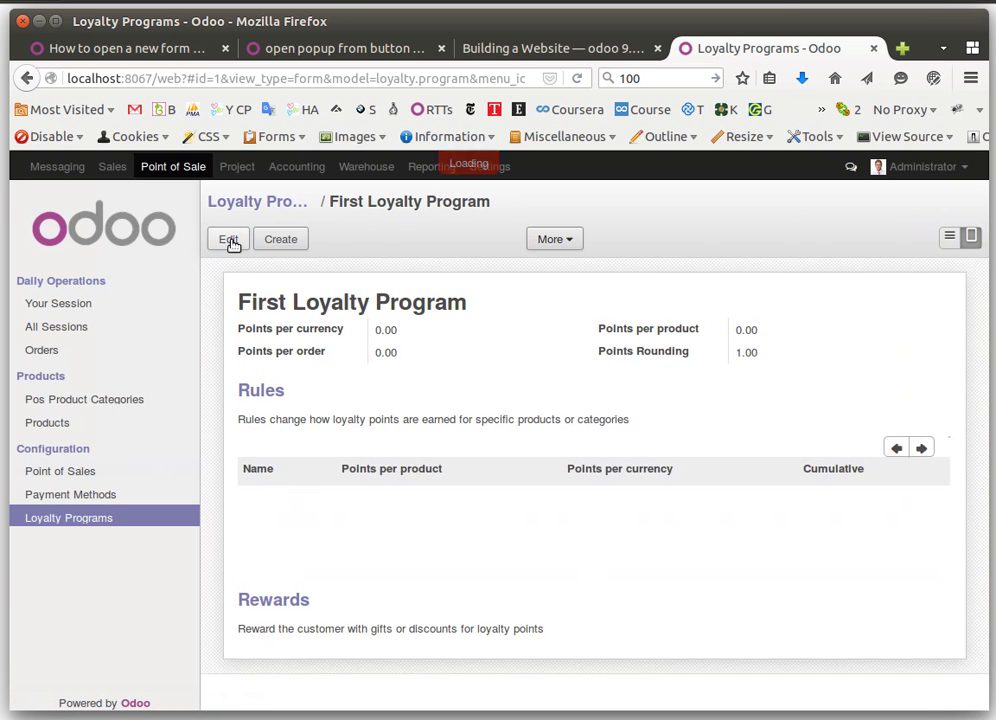
# - Resume the POS session, assign the 165-point customer and add one Ice Cream for 100.00 €
pyautogui.click(175, 170)
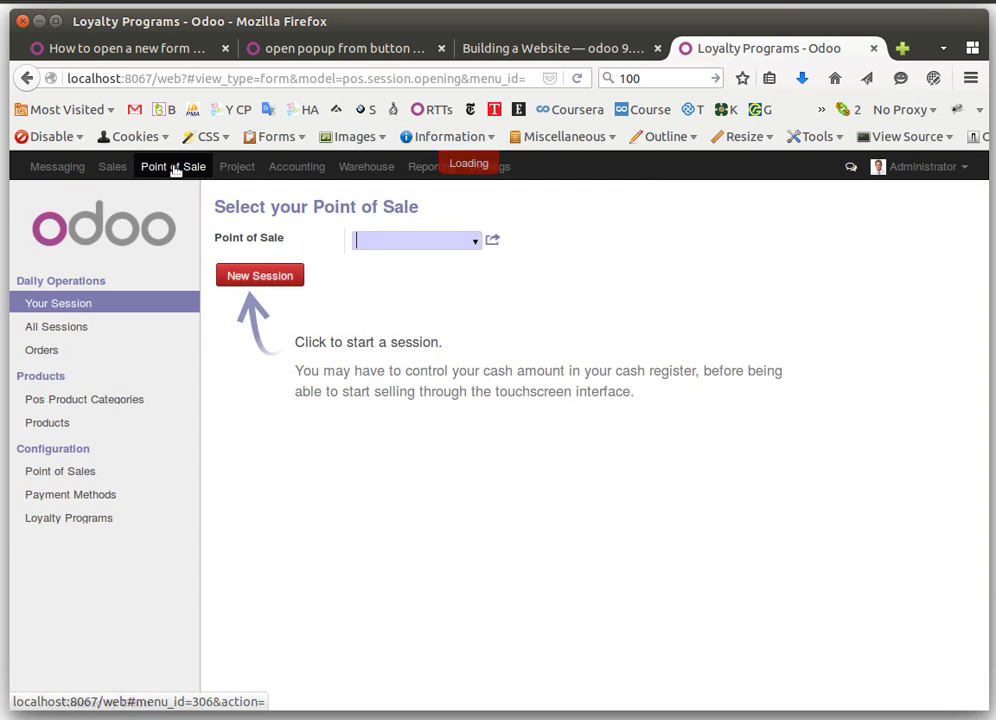
pyautogui.click(276, 276)
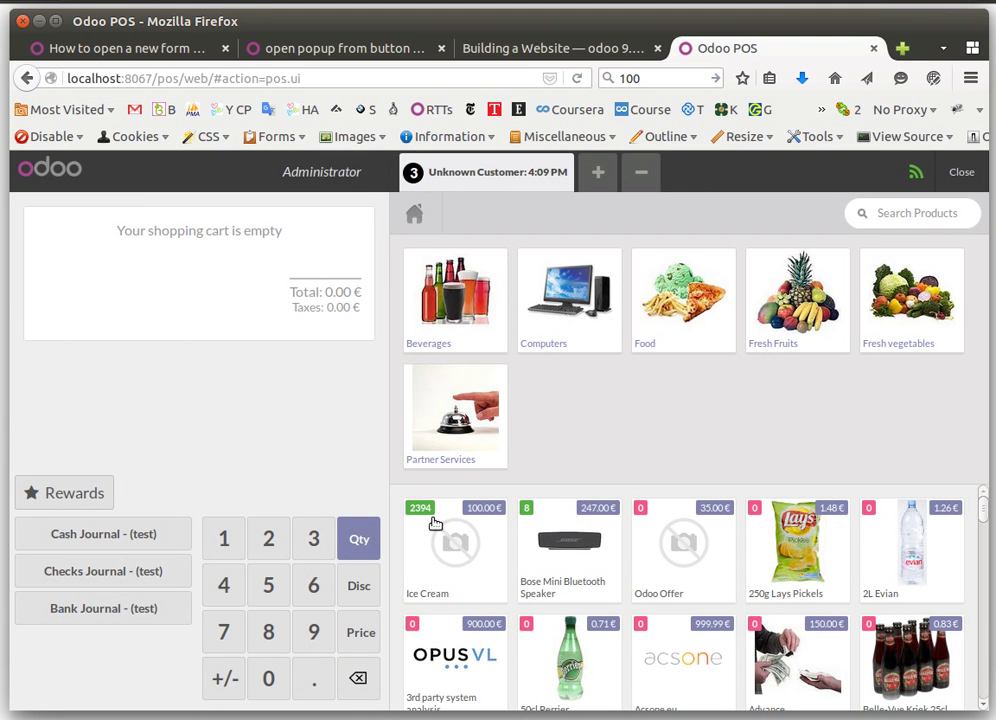
pyautogui.click(511, 170)
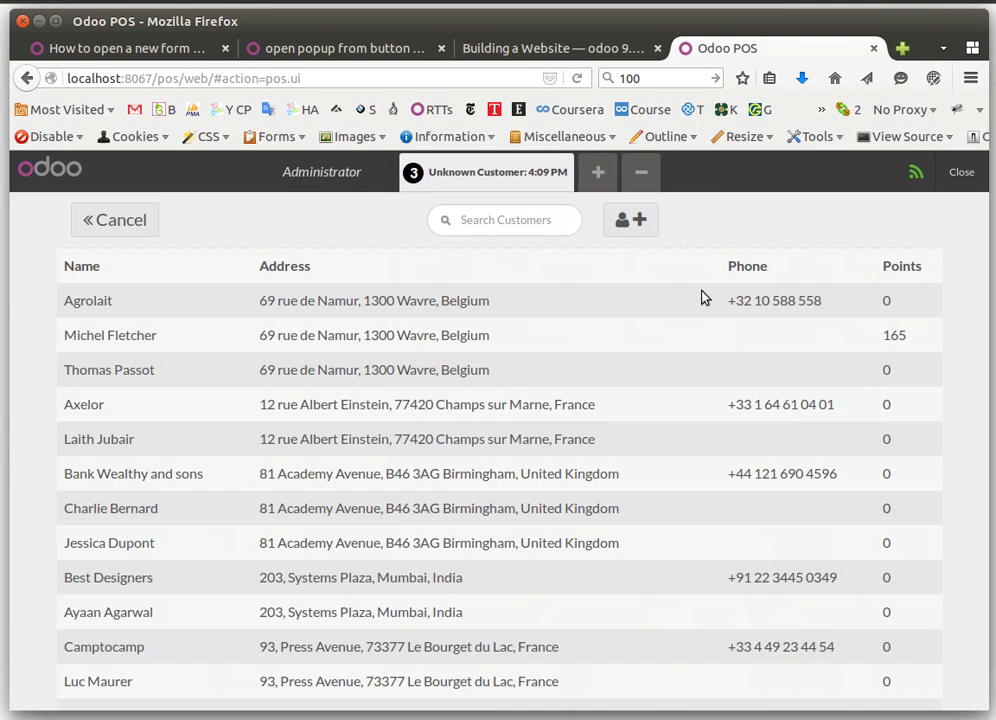
pyautogui.click(867, 337)
pyautogui.click(860, 224)
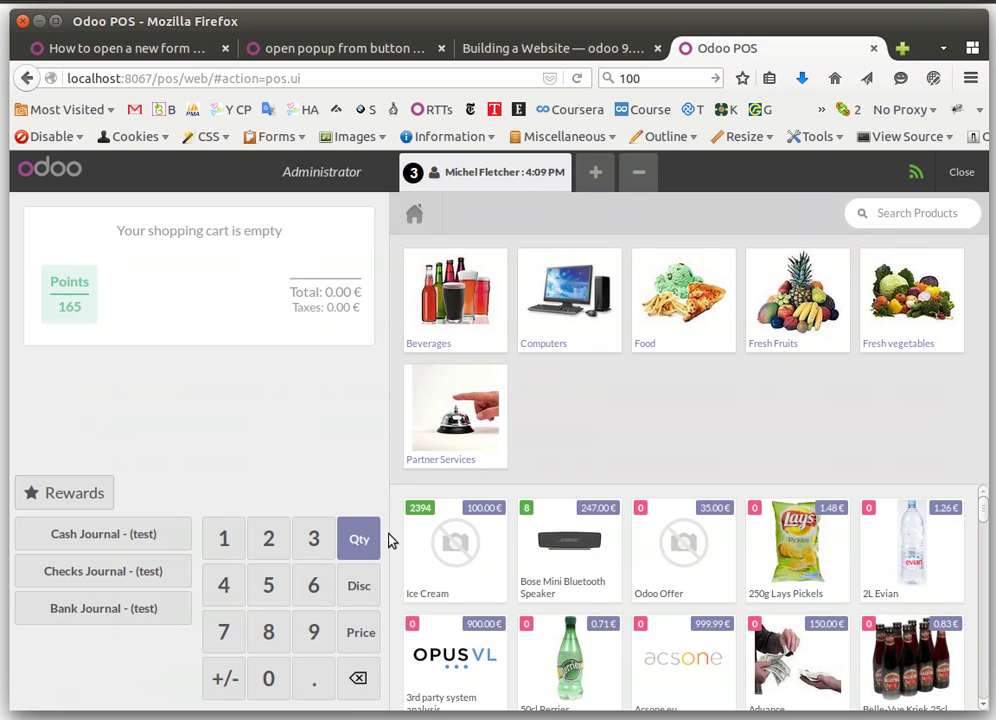
pyautogui.click(448, 558)
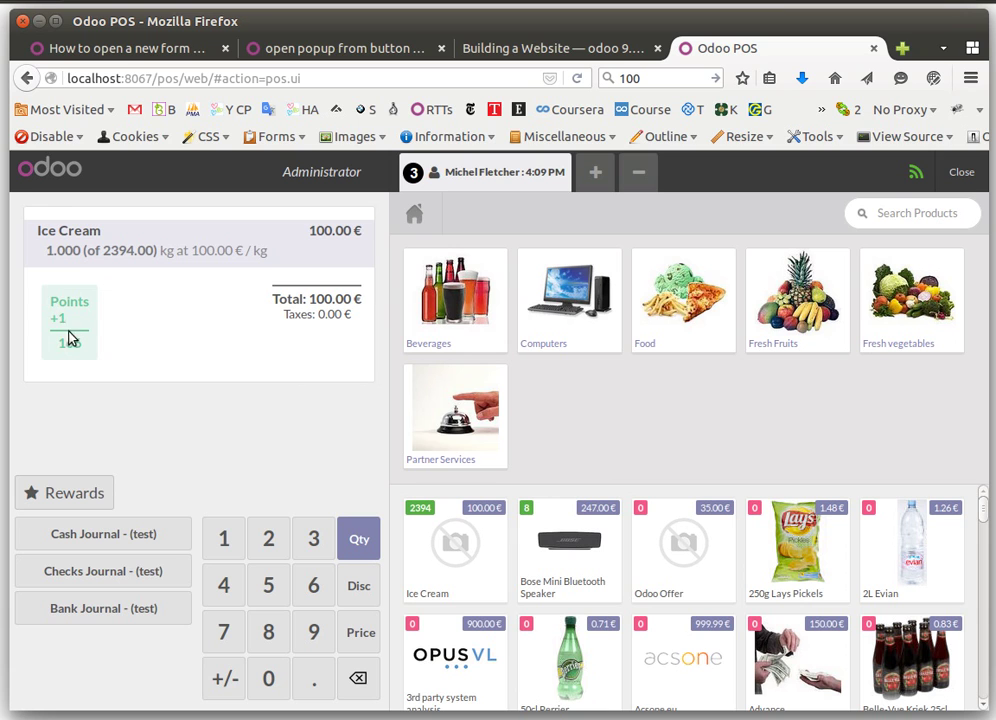
# - Redeem the Discount reward, pay the 0.00 € order in cash, skip printing and start the next order
pyautogui.click(79, 493)
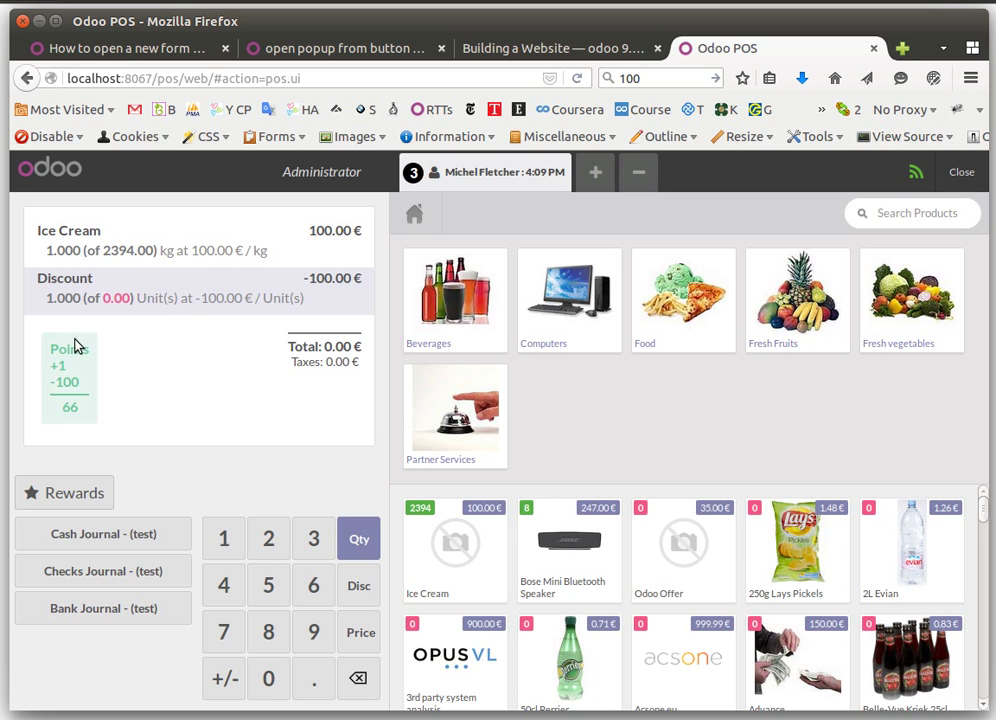
pyautogui.click(153, 537)
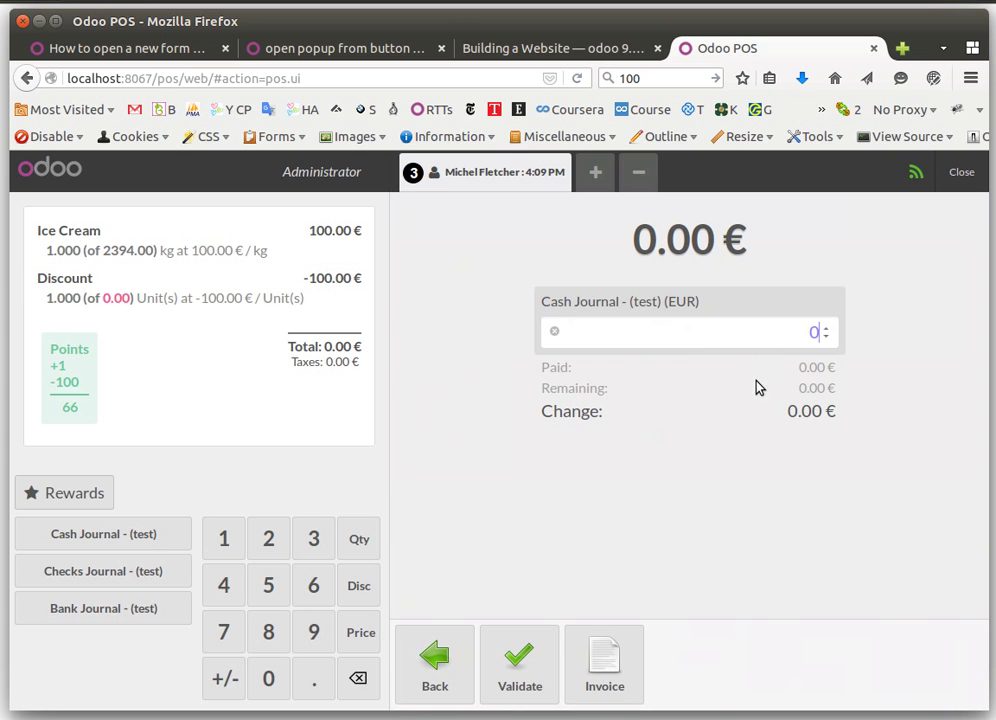
pyautogui.click(519, 664)
pyautogui.click(682, 589)
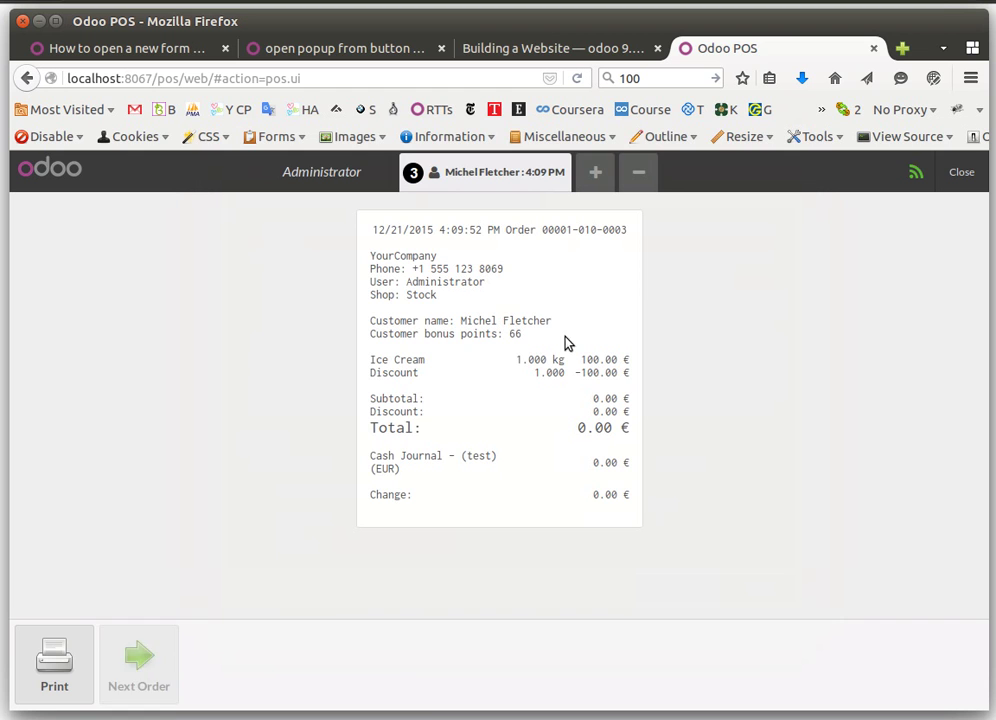
pyautogui.click(139, 665)
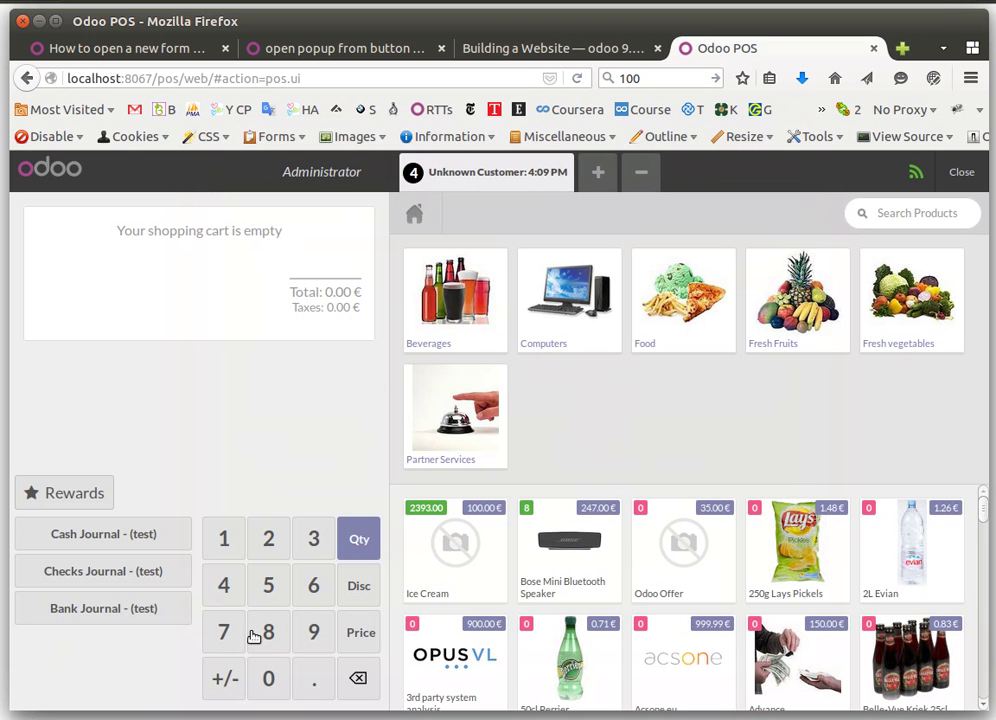
# - Close the POS and open First Loyalty Program under Point of Sale Loyalty Programs
pyautogui.click(960, 182)
pyautogui.click(962, 180)
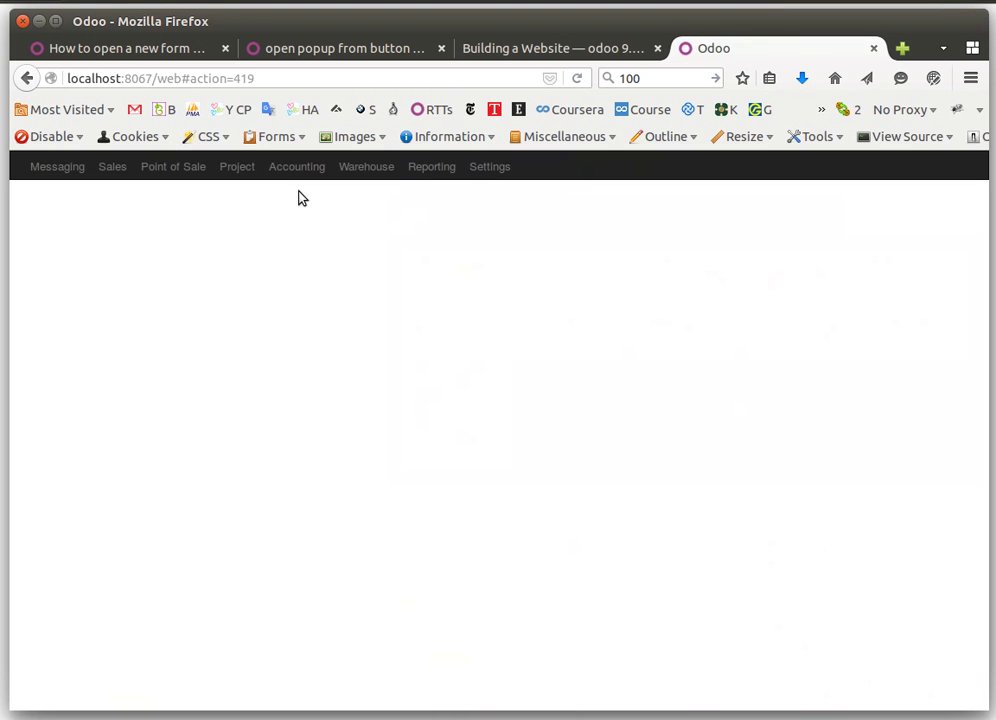
pyautogui.click(178, 167)
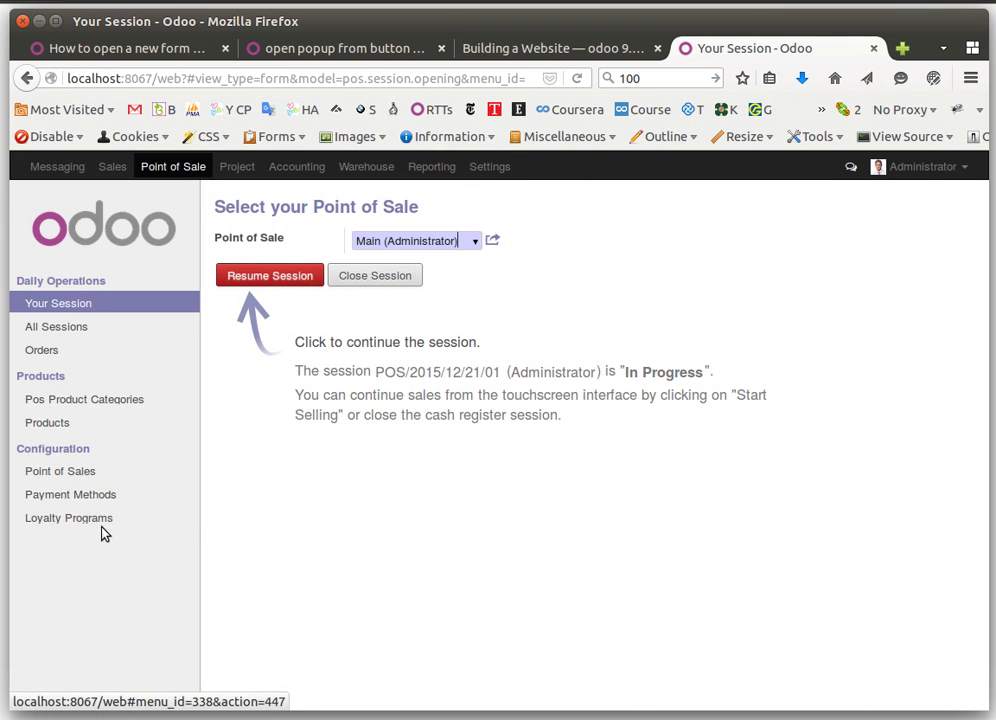
pyautogui.click(102, 520)
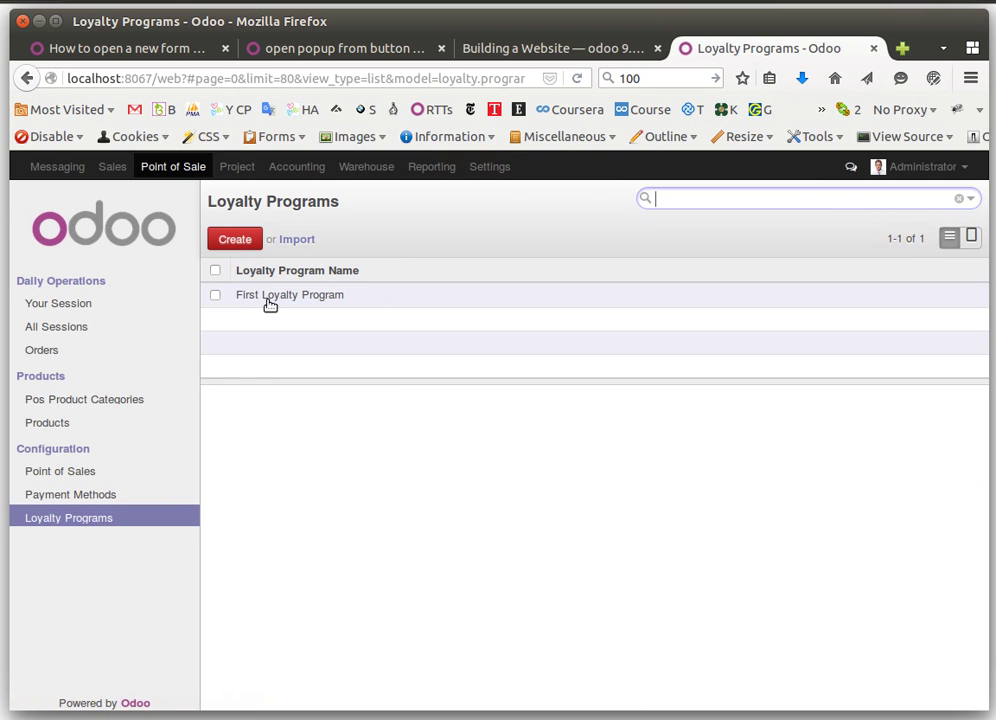
pyautogui.click(268, 298)
# - Add a reward named 'Gift' of type Gift with Ice Cream as the gift product
pyautogui.scroll(-1, 265, 285)
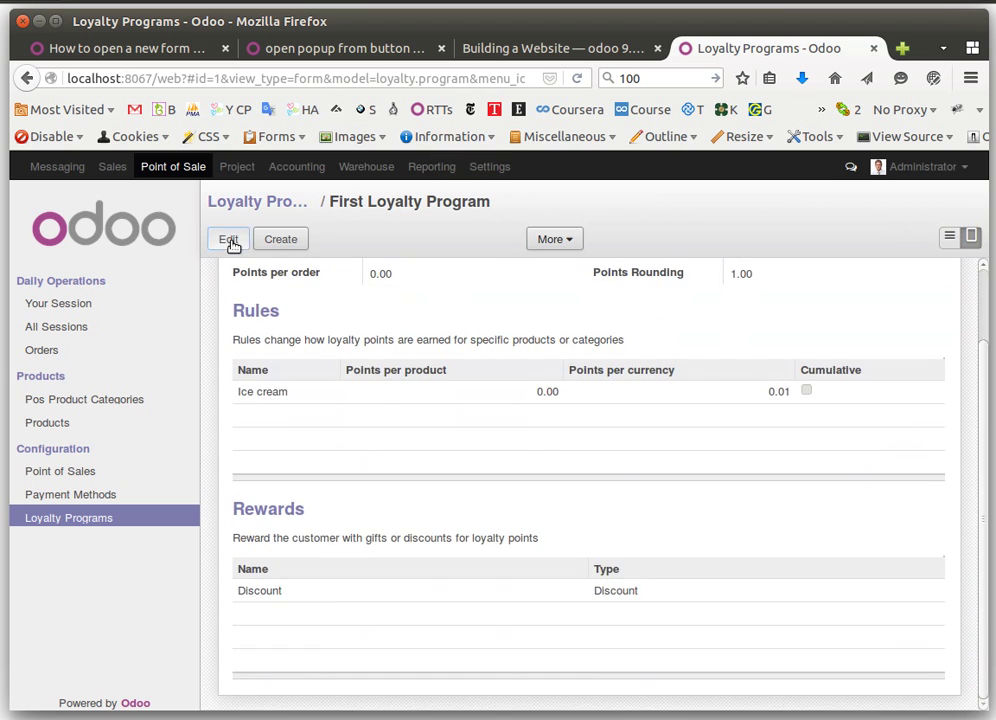
pyautogui.click(229, 240)
pyautogui.scroll(-2, 438, 454)
pyautogui.click(285, 618)
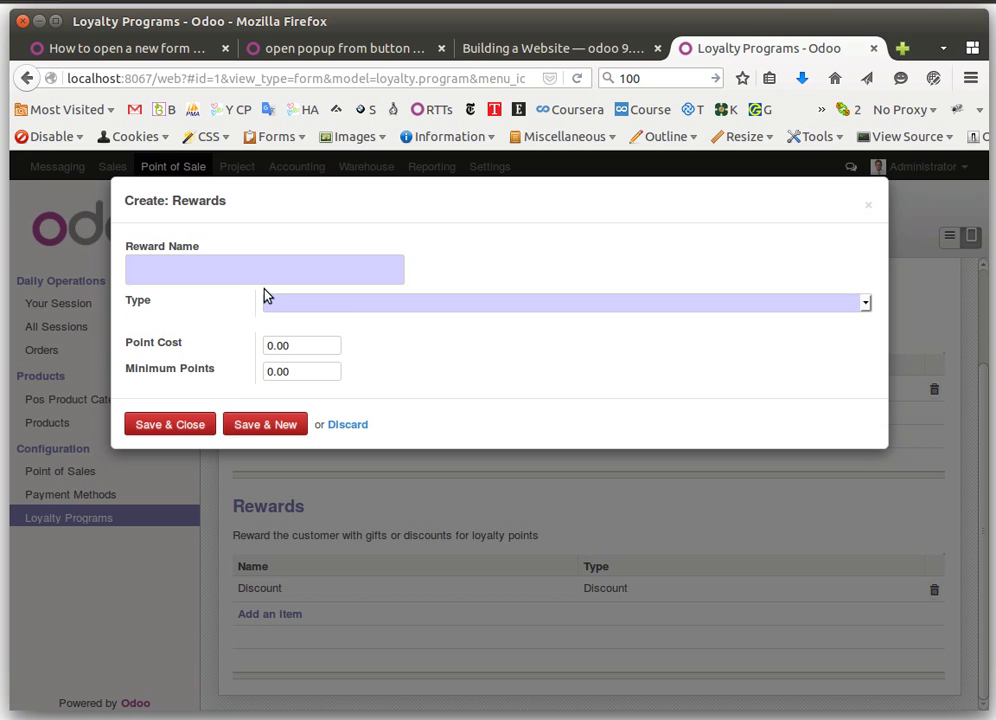
pyautogui.write('Gift')
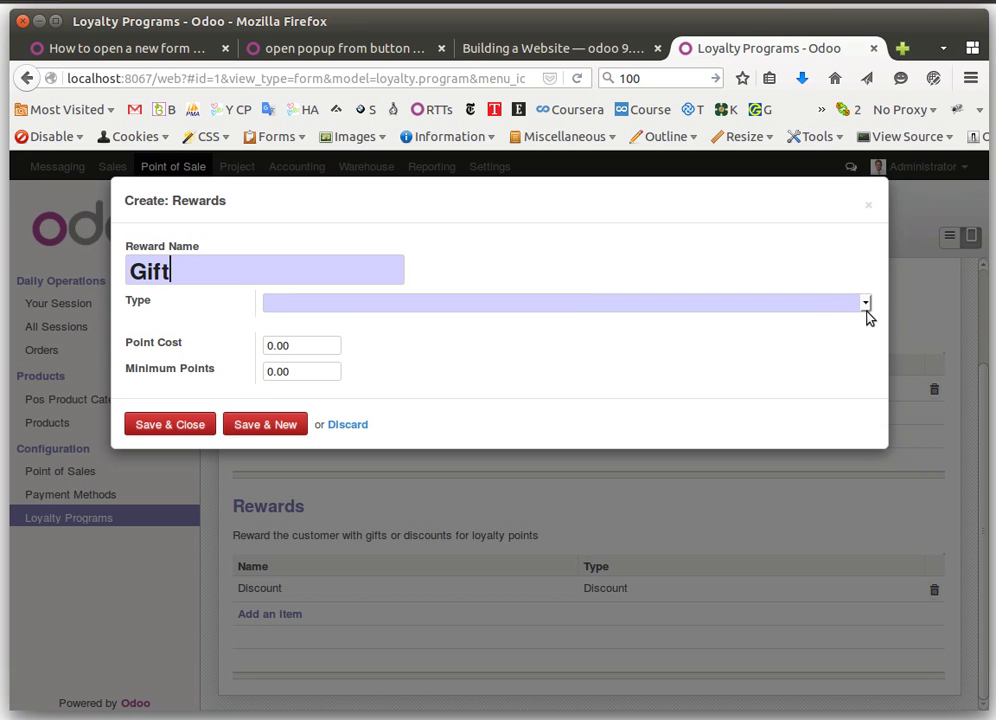
pyautogui.click(866, 312)
pyautogui.click(651, 337)
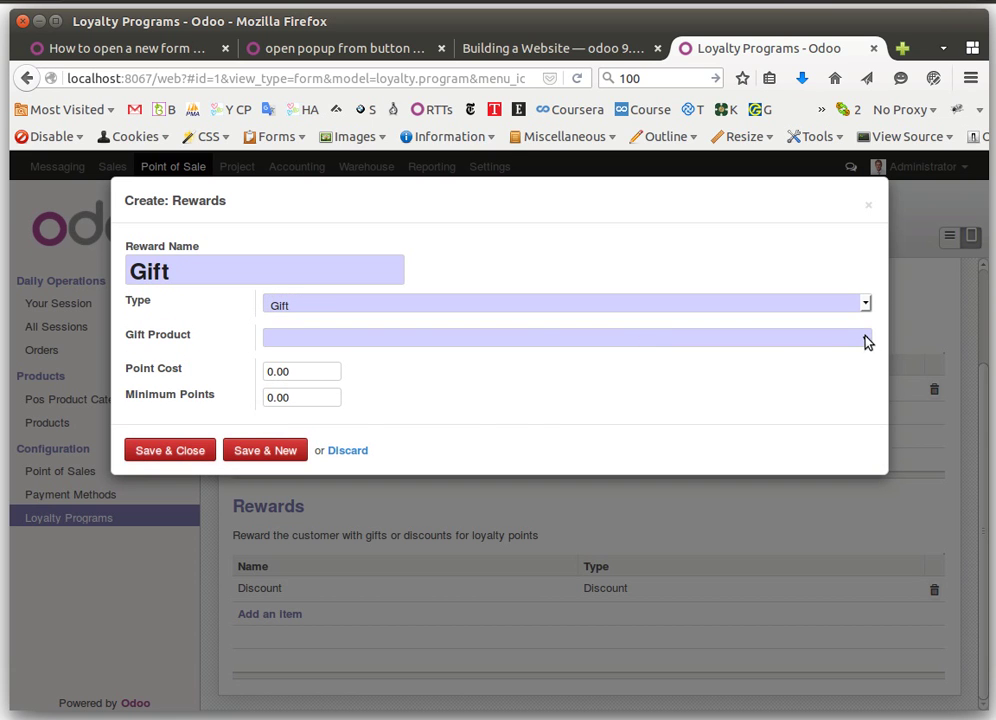
pyautogui.click(866, 340)
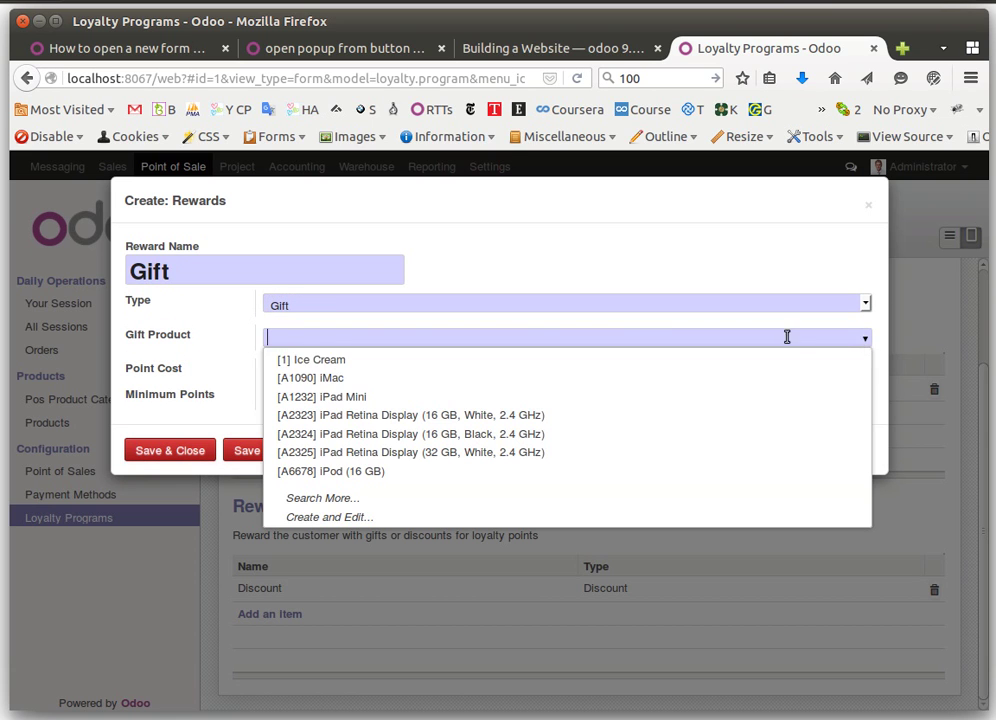
pyautogui.click(397, 362)
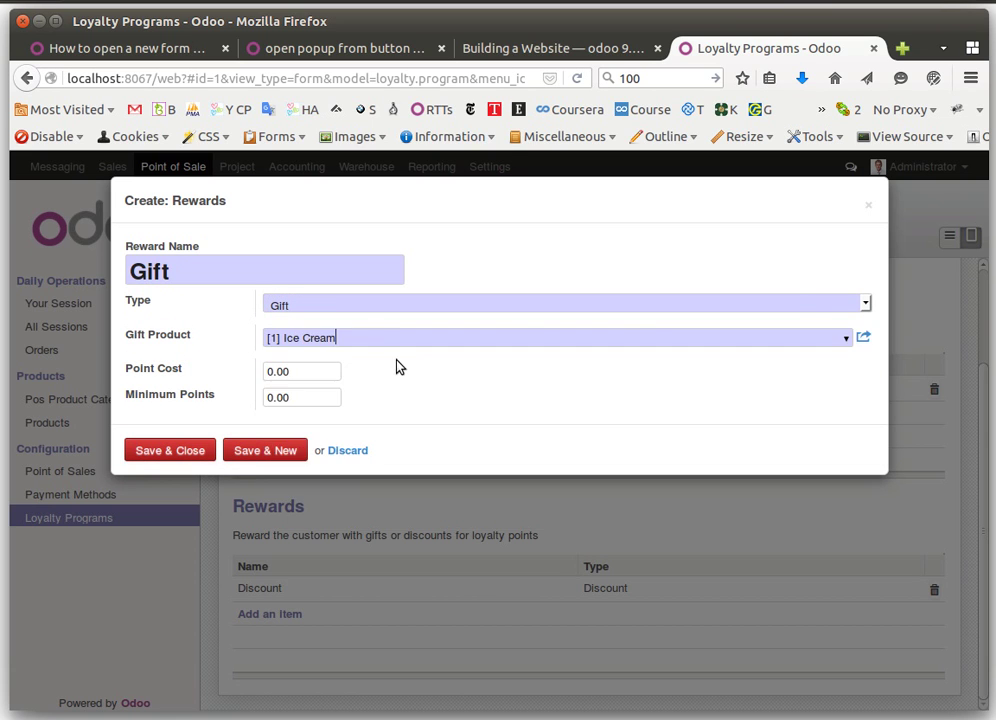
# - Set the Gift reward's point cost and minimum points to 100 and save the program
pyautogui.click(270, 377)
pyautogui.write('100')
pyautogui.press('BackSpace')
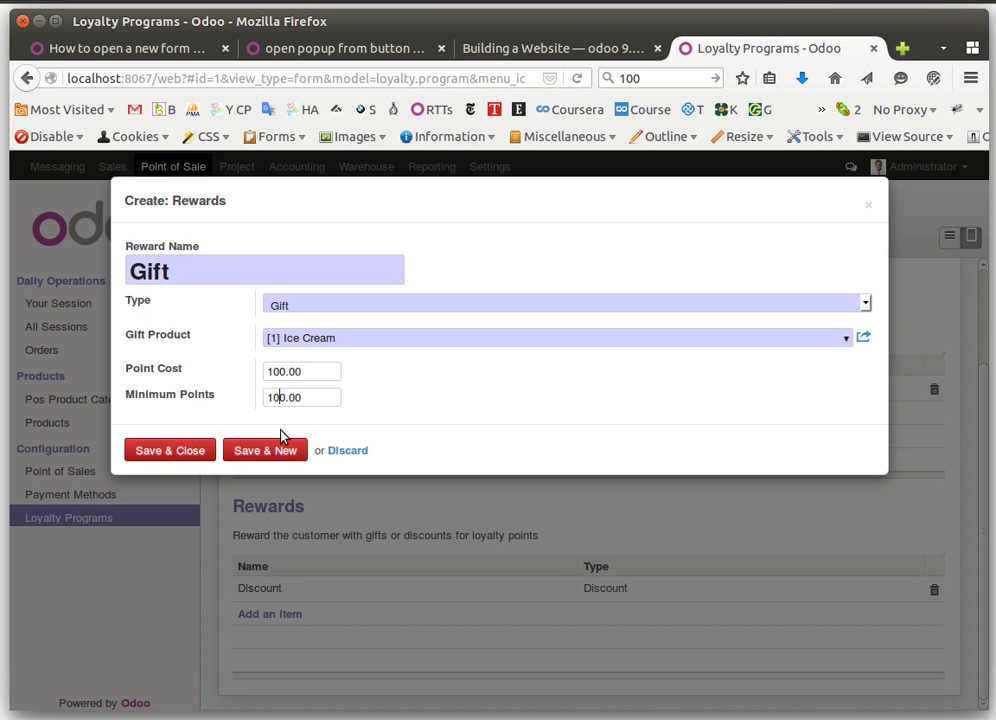
pyautogui.click(174, 451)
pyautogui.click(236, 241)
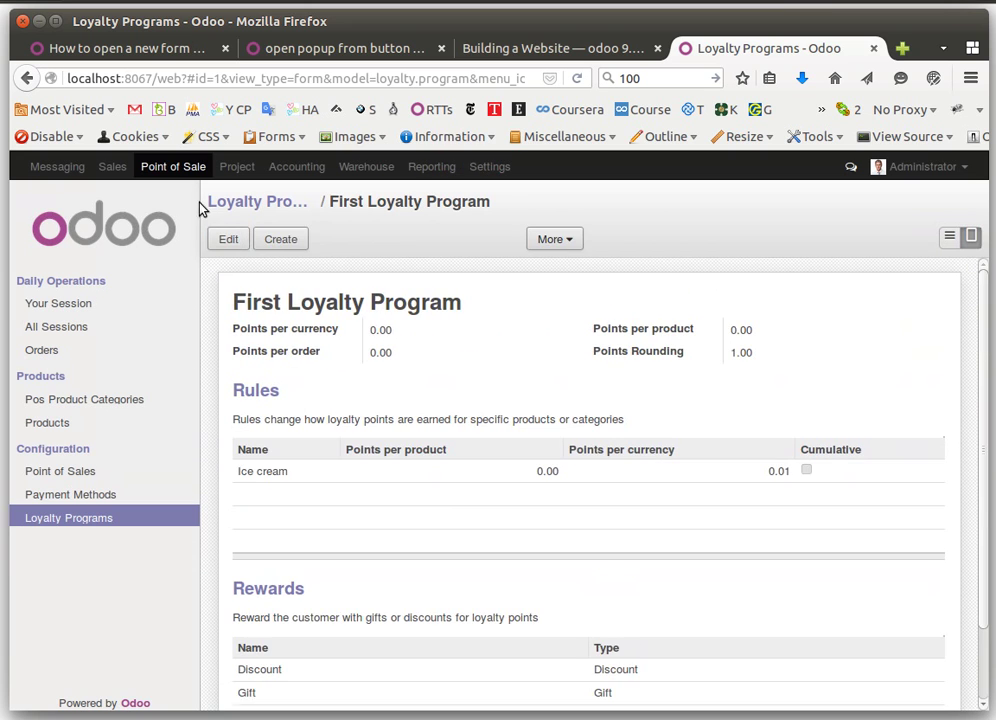
# - Resume the Main POS session from Your Session, then close it again
pyautogui.click(56, 309)
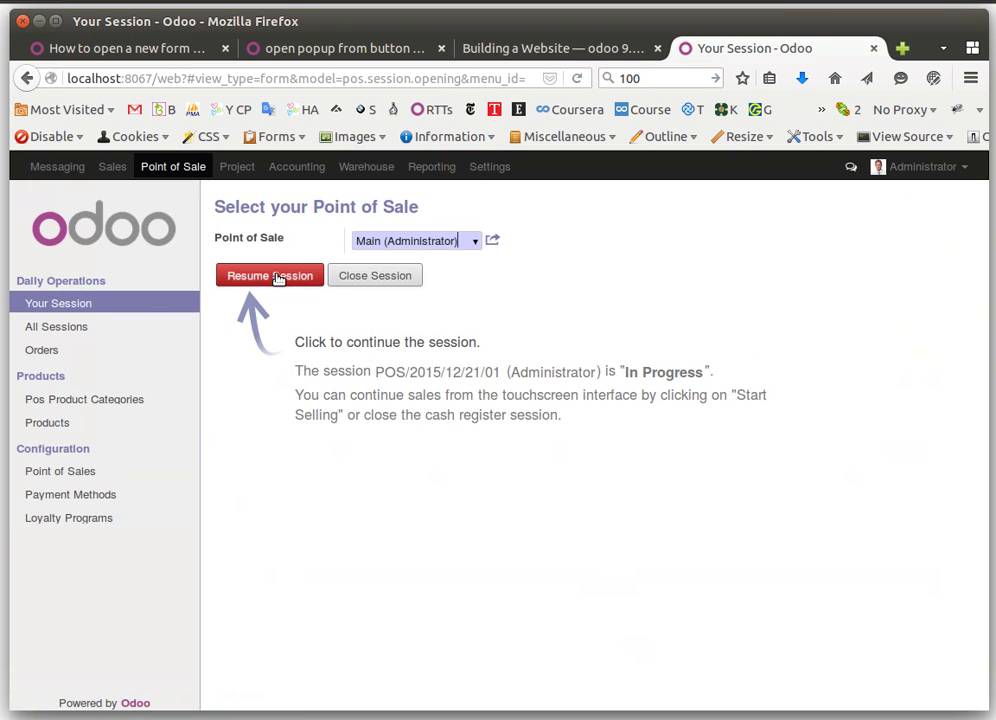
pyautogui.click(278, 278)
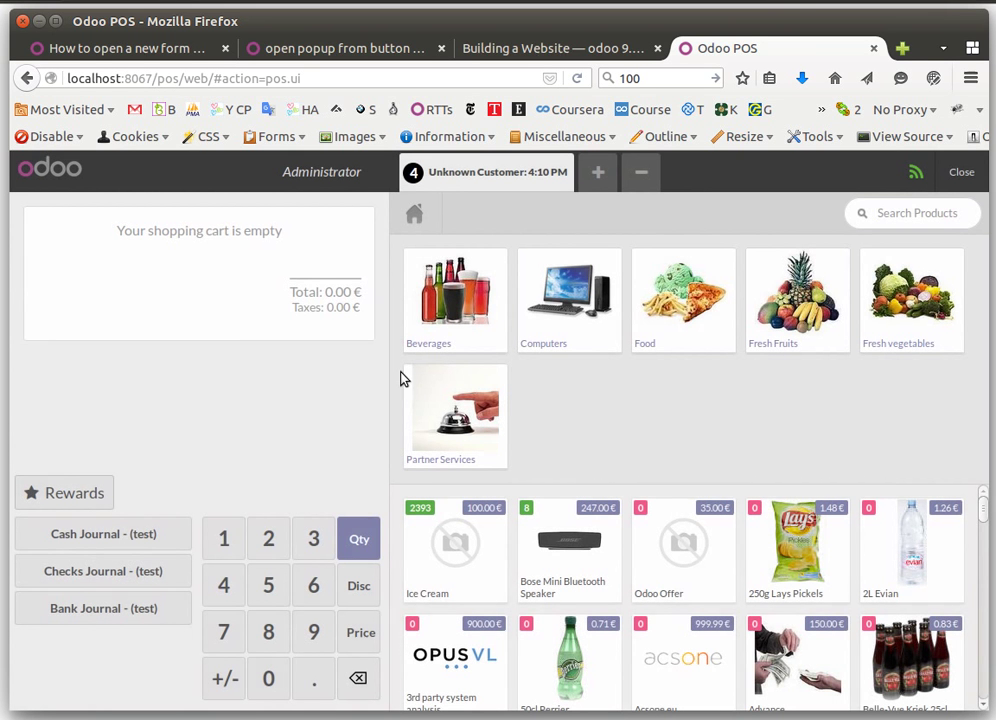
pyautogui.click(957, 173)
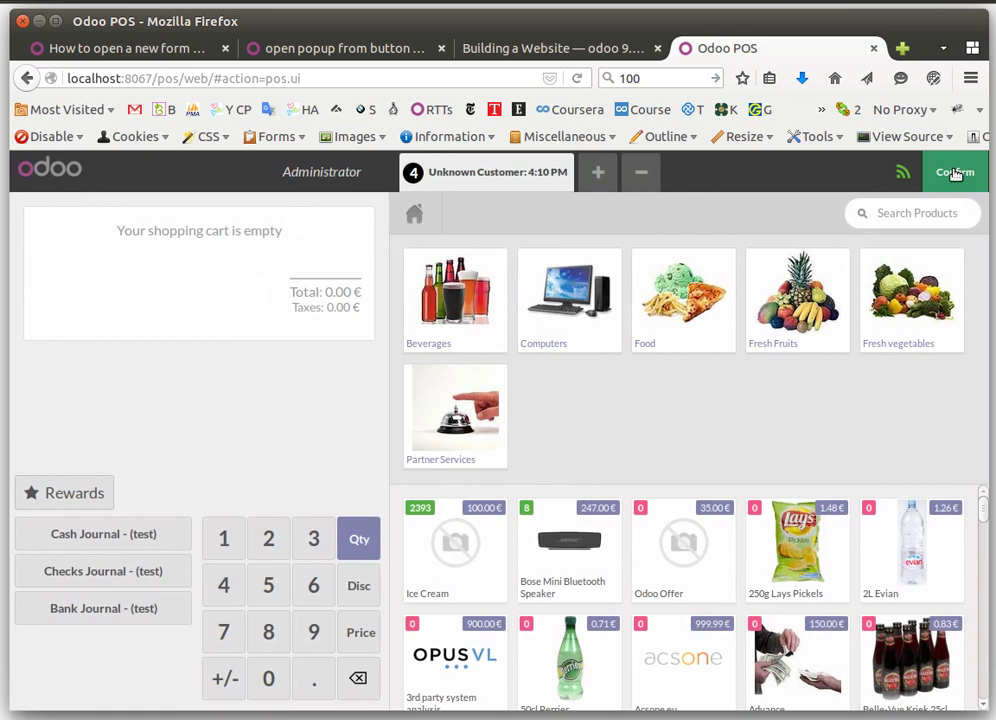
pyautogui.click(957, 173)
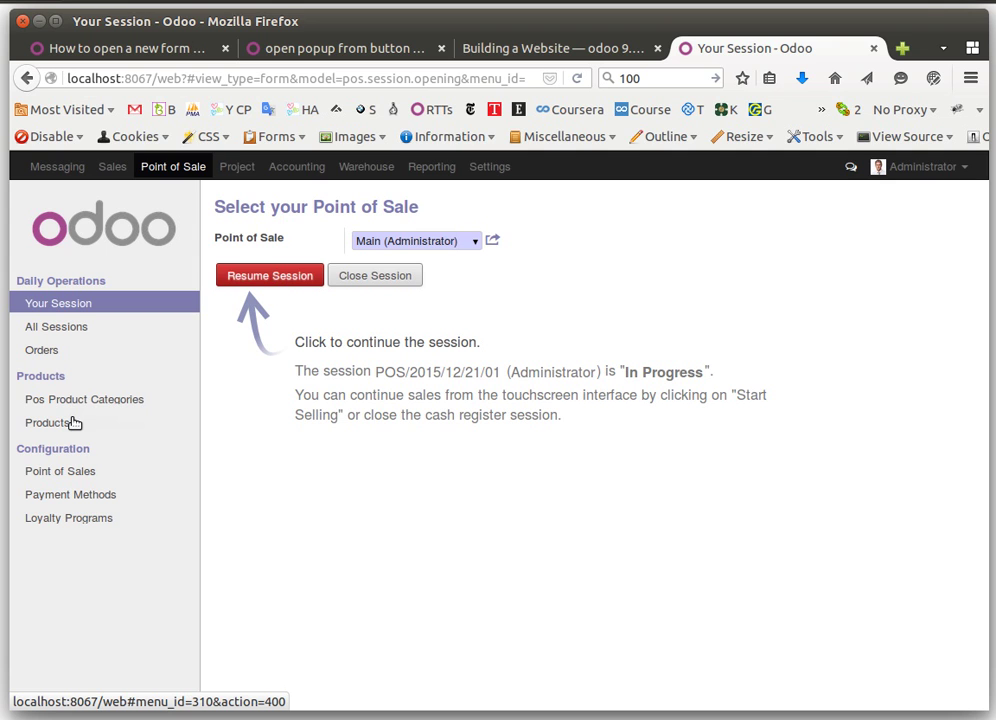
# - Open the Gift reward of First Loyalty Program in edit mode
pyautogui.click(95, 517)
pyautogui.click(322, 297)
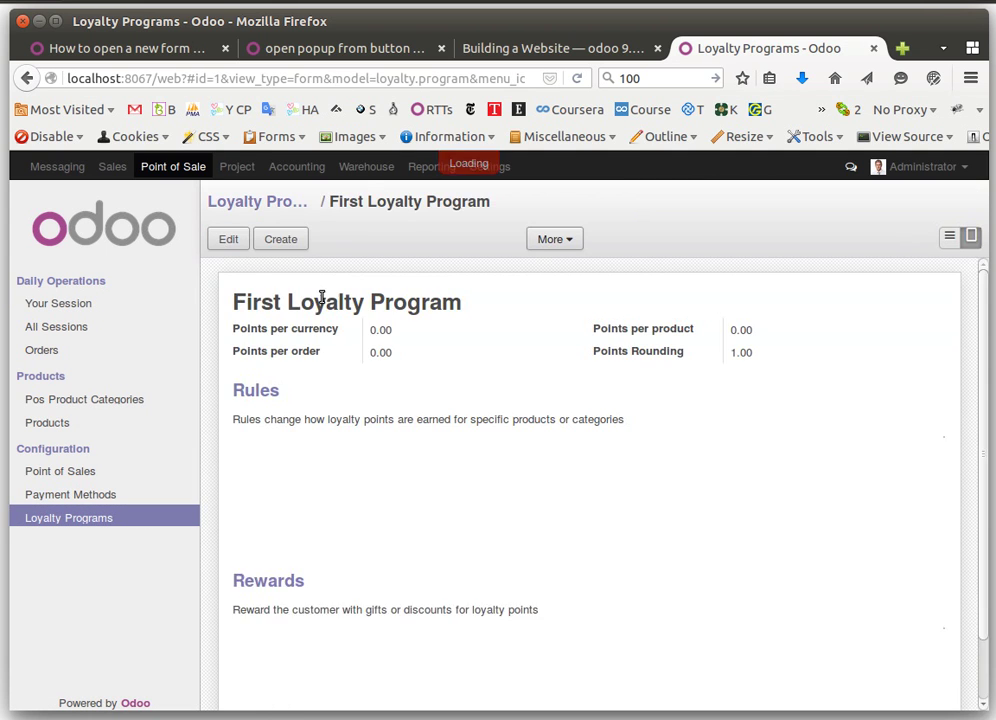
pyautogui.click(236, 240)
pyautogui.scroll(-2, 565, 498)
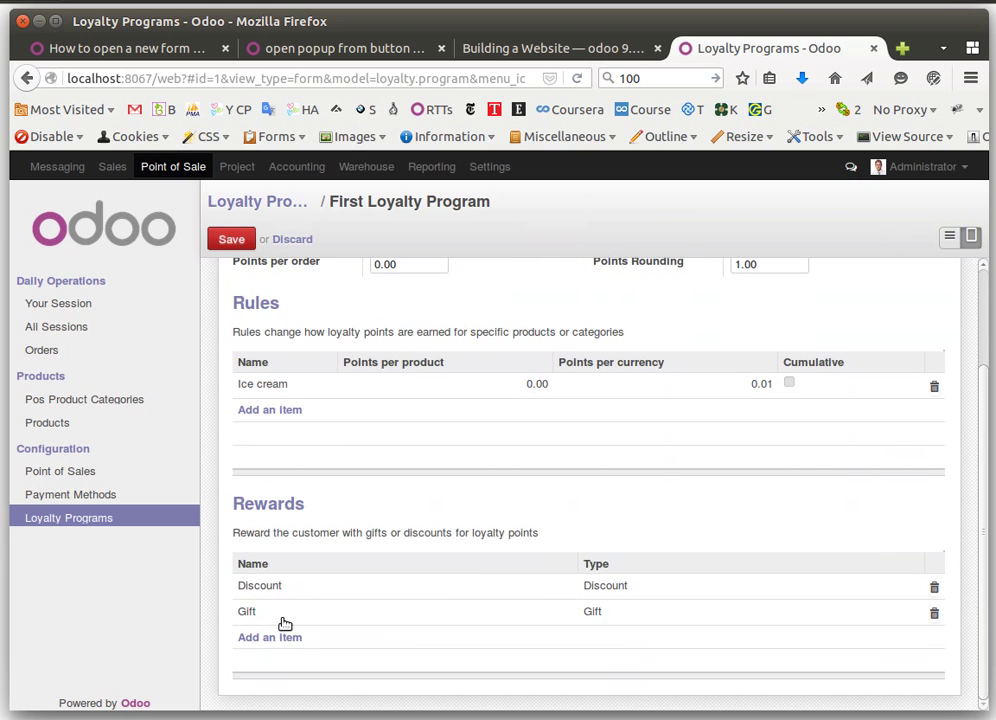
pyautogui.click(362, 620)
# - Set the Gift reward's point cost to 30 and minimum points to 10, then save the program
pyautogui.click(281, 371)
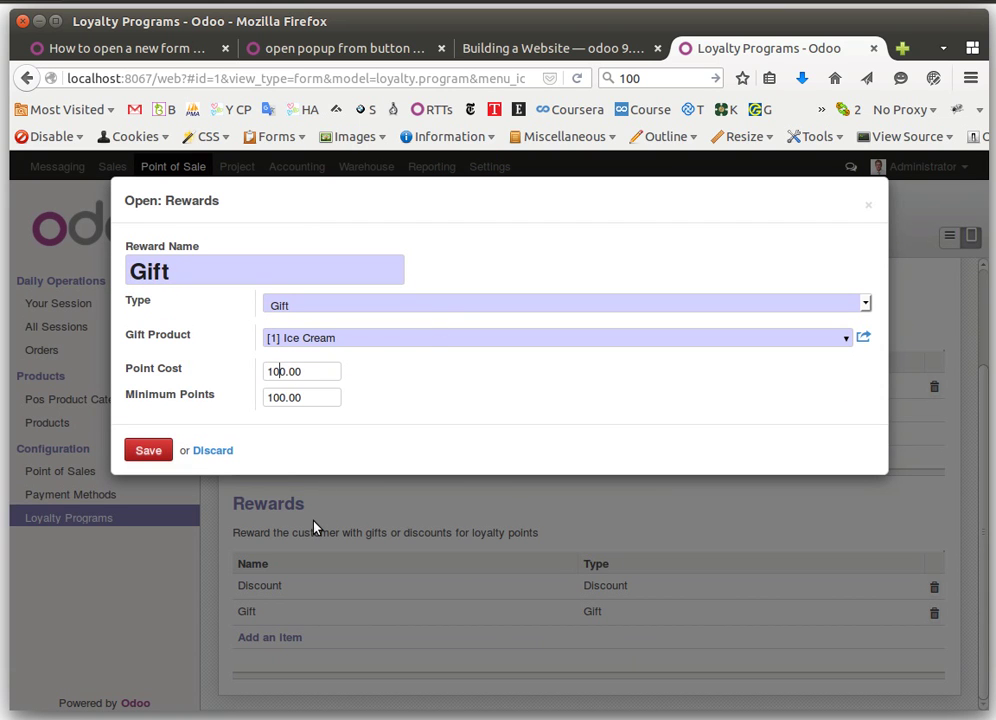
pyautogui.press('BackSpace')
pyautogui.press('BackSpace')
pyautogui.write('5')
pyautogui.click(281, 397)
pyautogui.press('BackSpace')
pyautogui.press('BackSpace')
pyautogui.write('53')
pyautogui.press('BackSpace')
pyautogui.write('3')
pyautogui.press('Delete')
pyautogui.write('1')
pyautogui.click(172, 457)
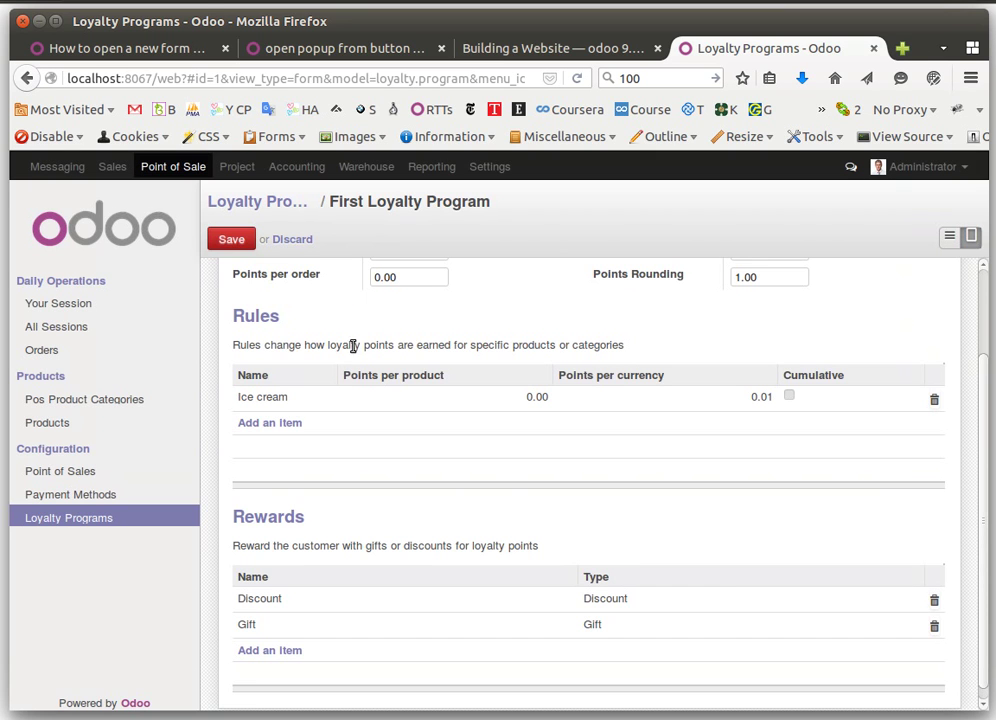
pyautogui.click(222, 238)
pyautogui.scroll(-2, 322, 527)
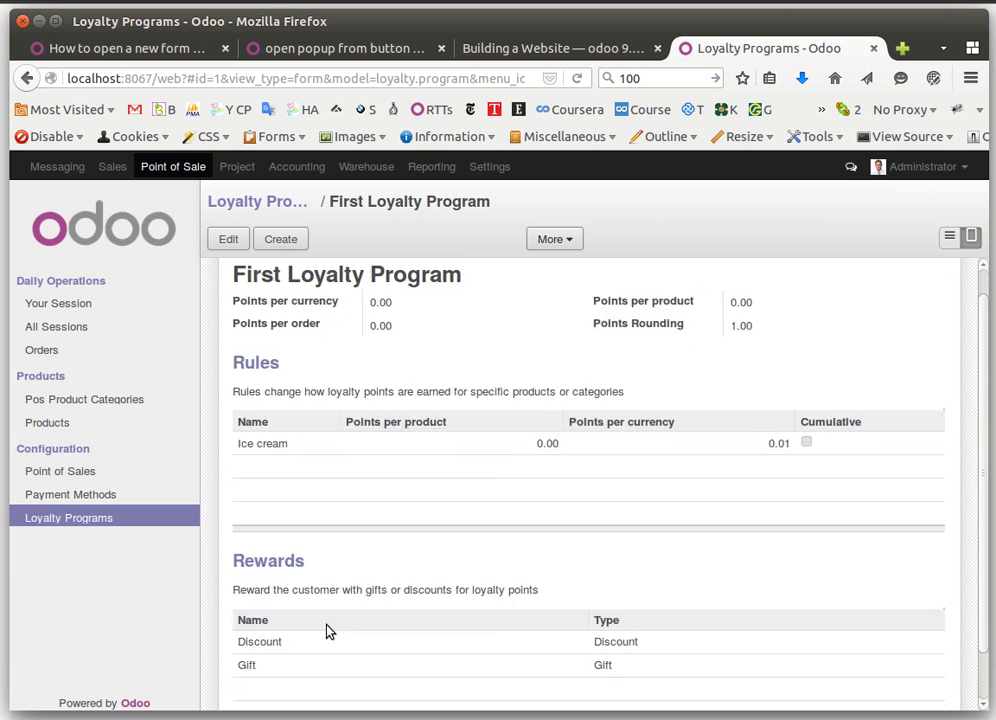
# - Resume the POS session and set the customer holding 66 points on the order
pyautogui.click(60, 303)
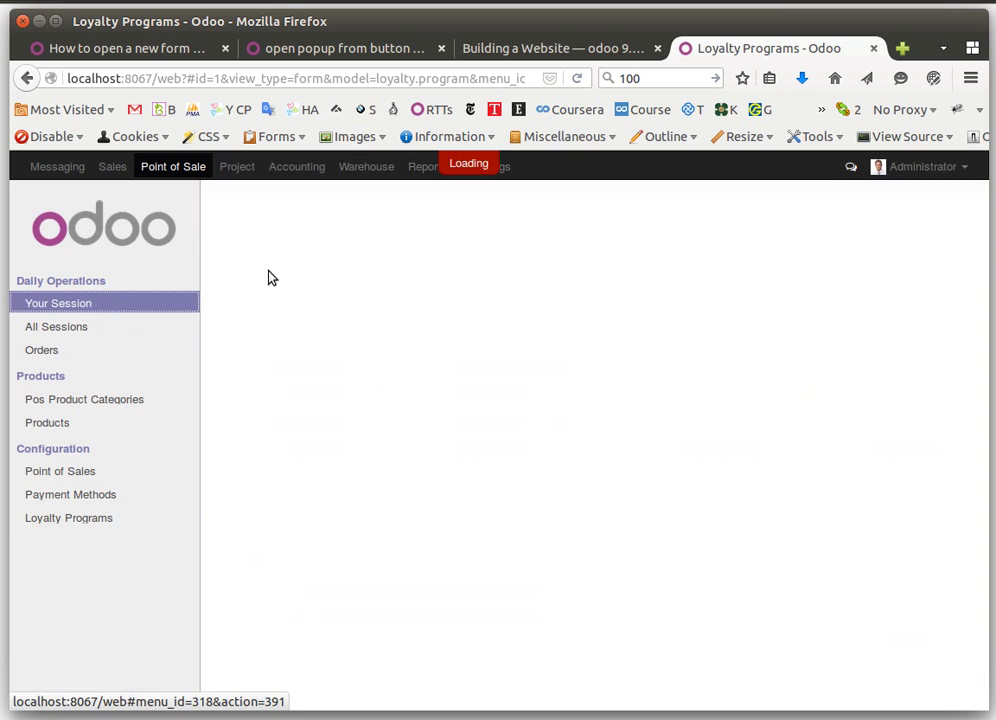
pyautogui.click(269, 279)
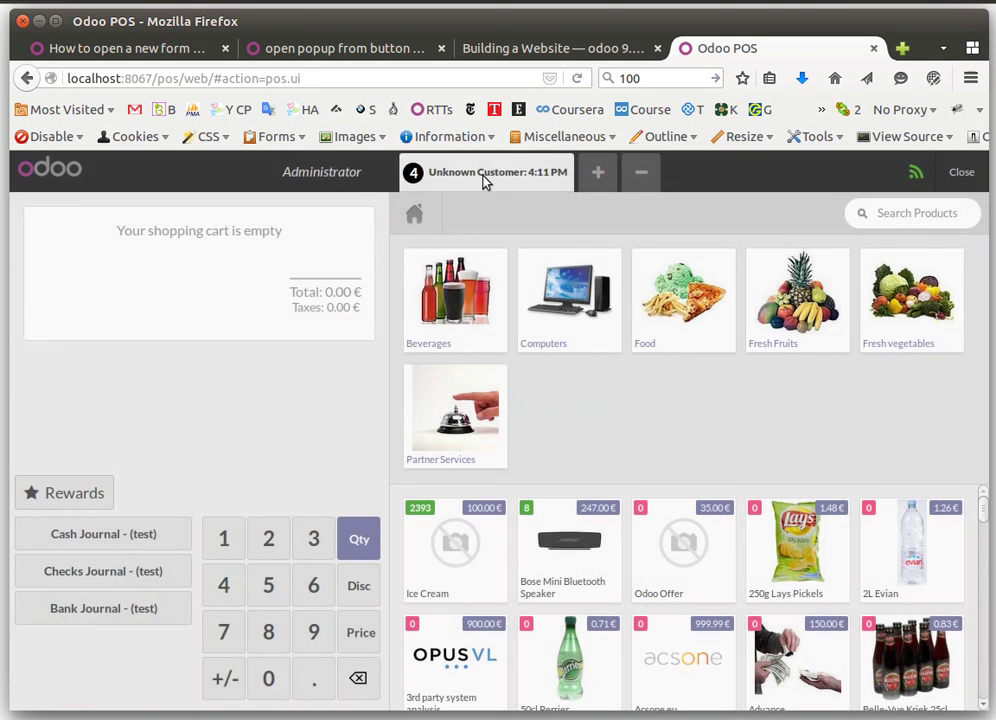
pyautogui.click(485, 175)
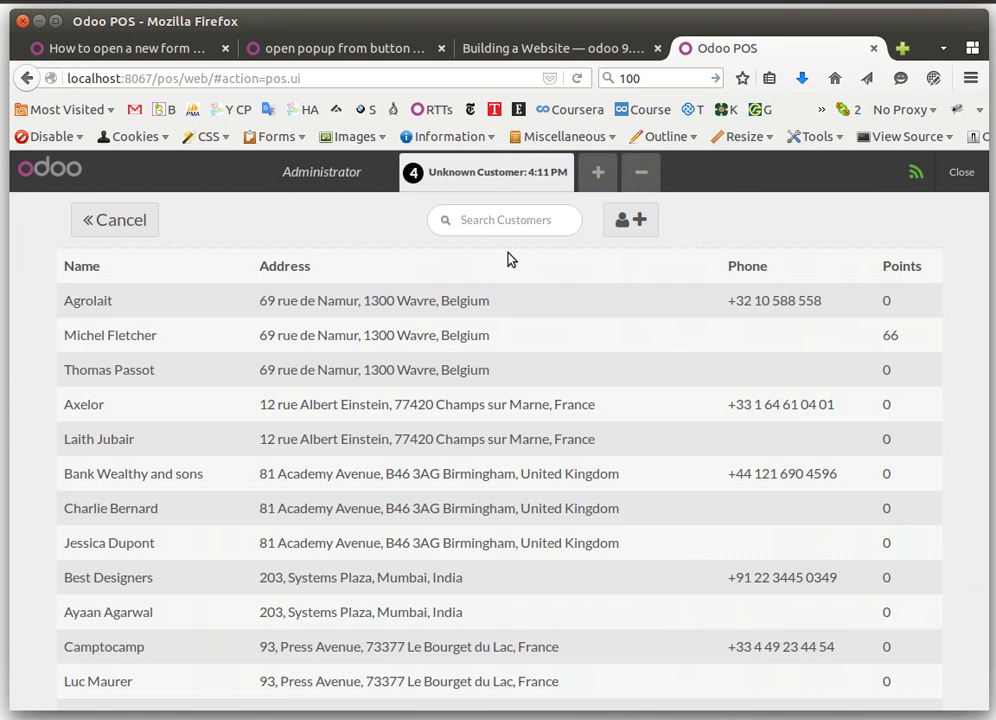
pyautogui.click(466, 372)
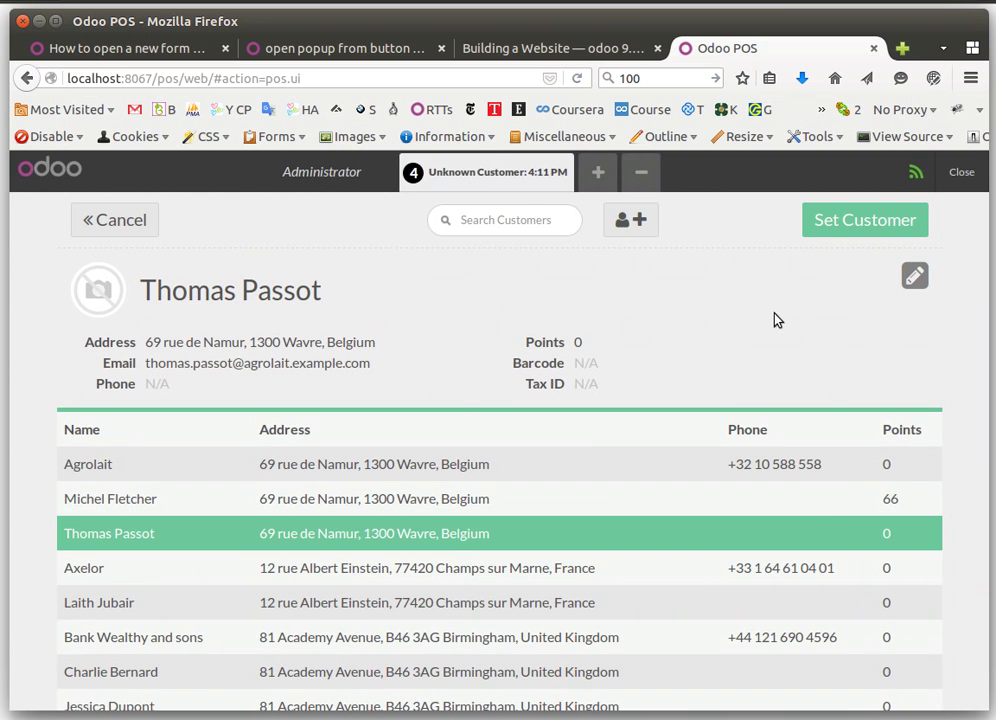
pyautogui.click(840, 499)
pyautogui.click(890, 218)
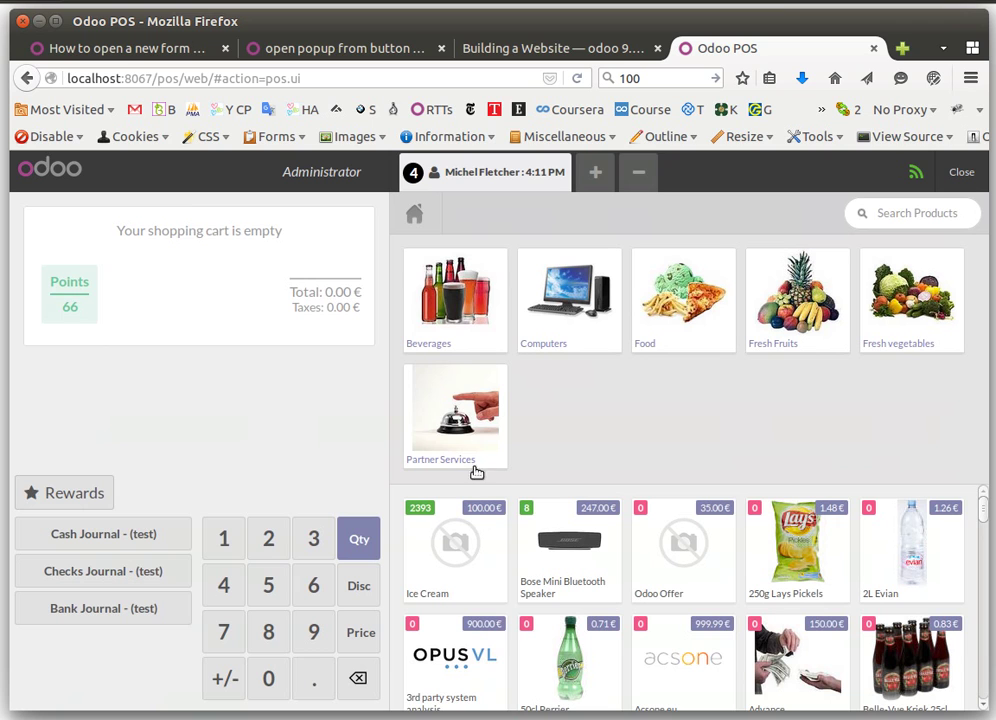
# - Add Ice Cream at 100.00 € and redeem the Gift reward for a free Ice Cream, leaving 37 points
pyautogui.click(453, 542)
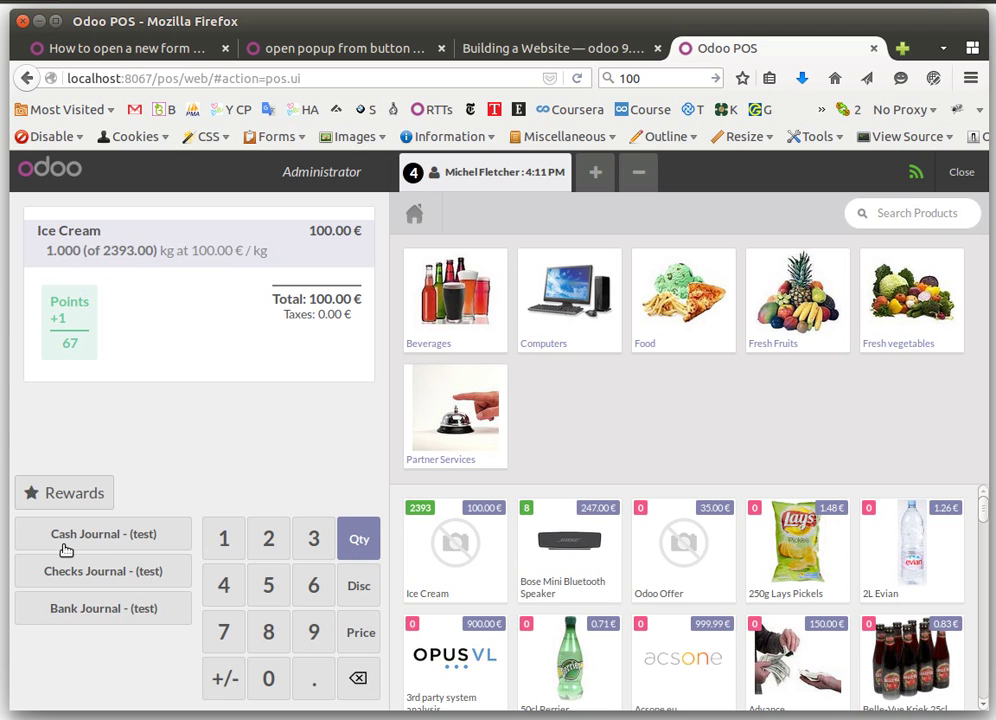
pyautogui.click(85, 497)
pyautogui.click(398, 386)
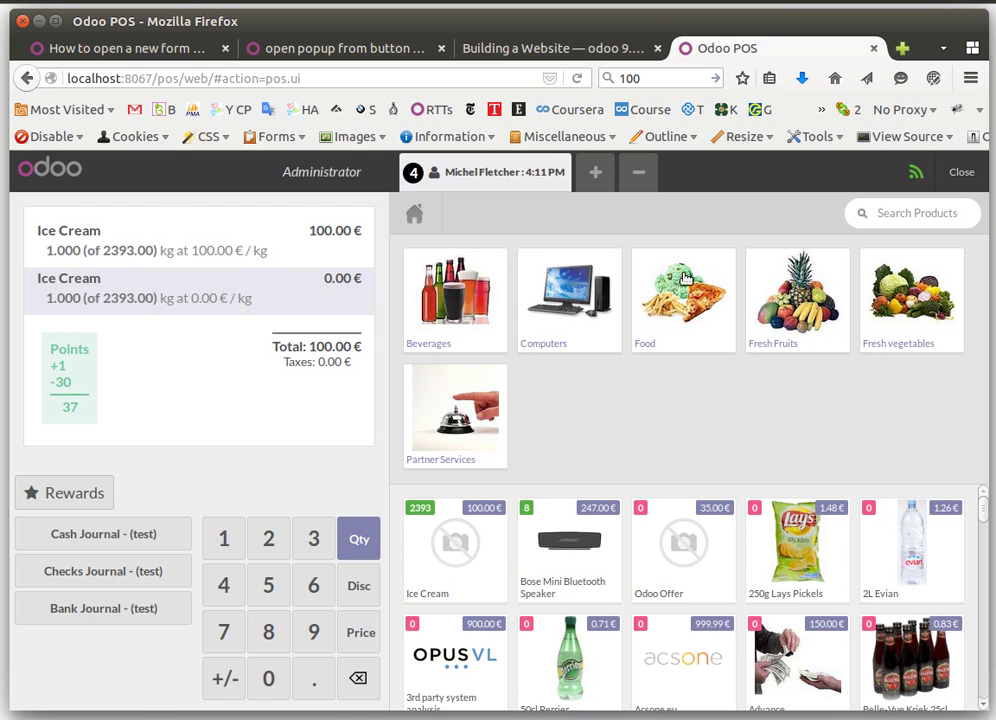
pyautogui.click(505, 174)
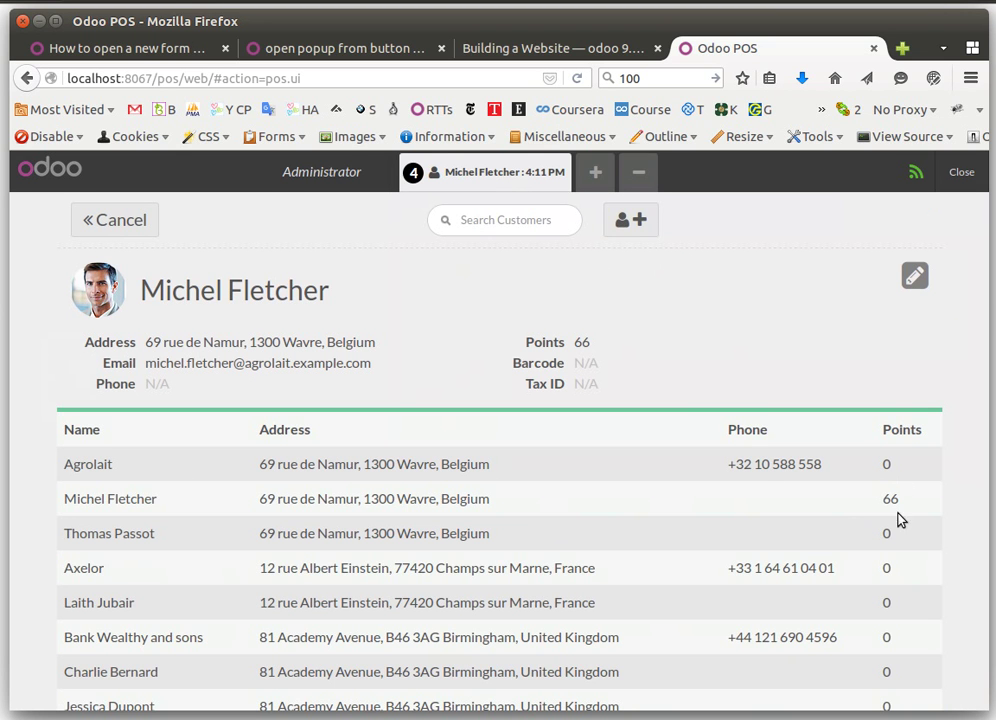
pyautogui.click(129, 220)
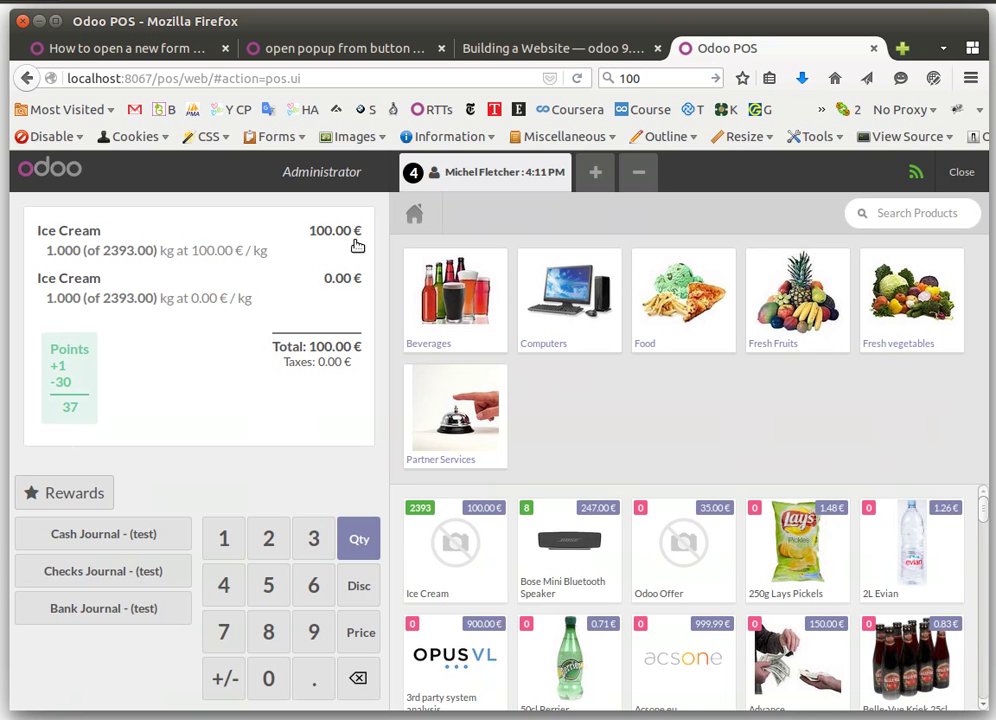
# - Pay the 100.00 € order in cash, validate it without printing, and close the POS session
pyautogui.click(105, 538)
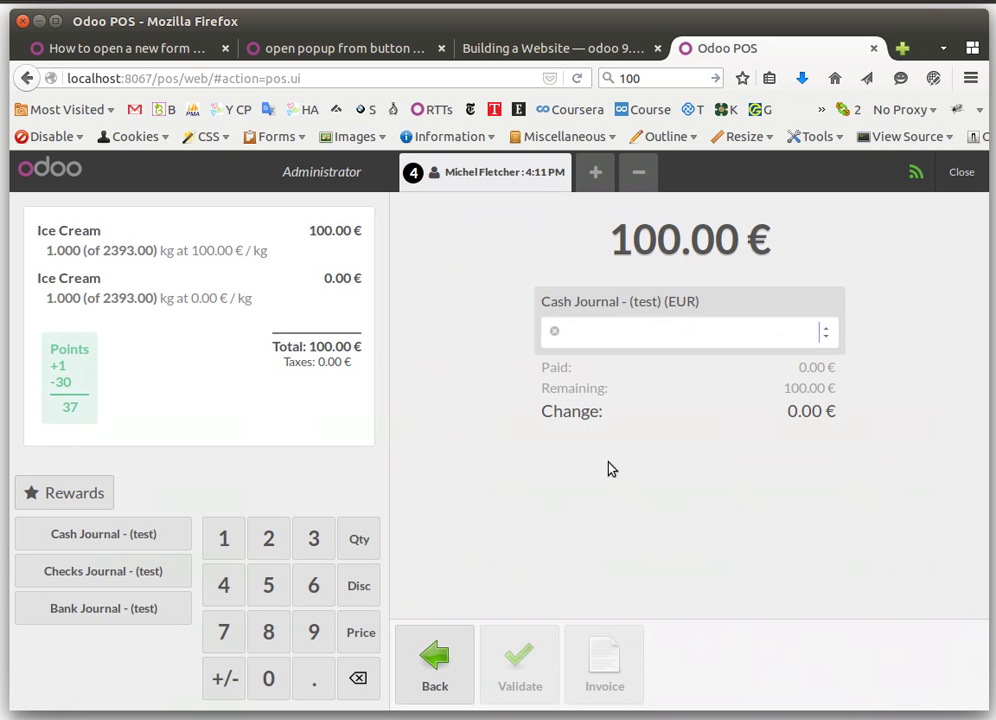
pyautogui.write('100')
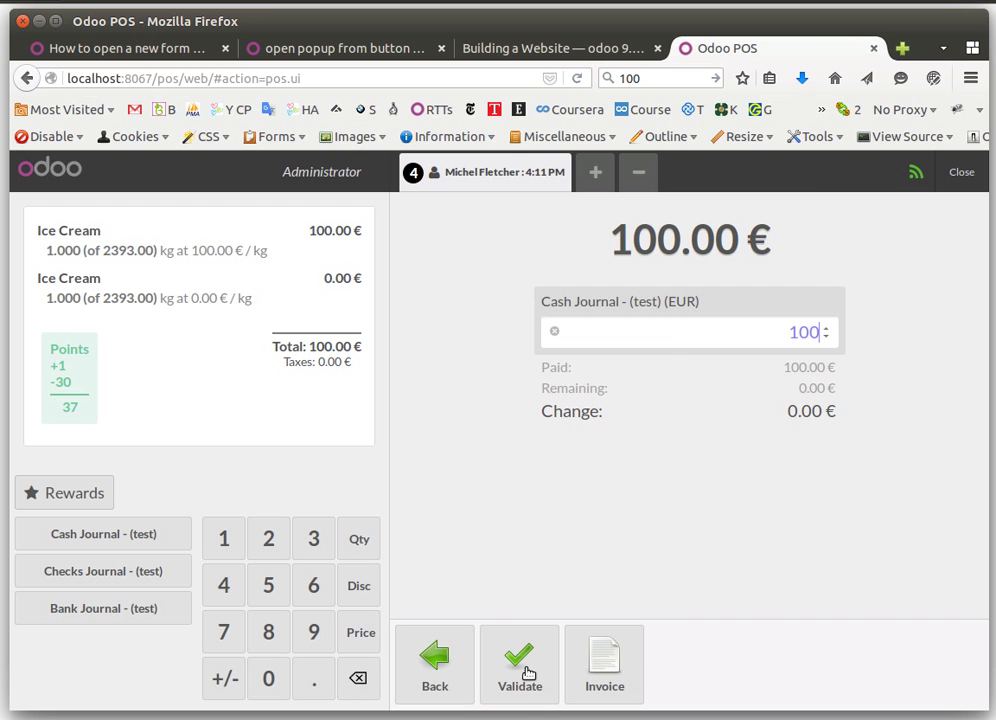
pyautogui.click(528, 674)
pyautogui.click(679, 592)
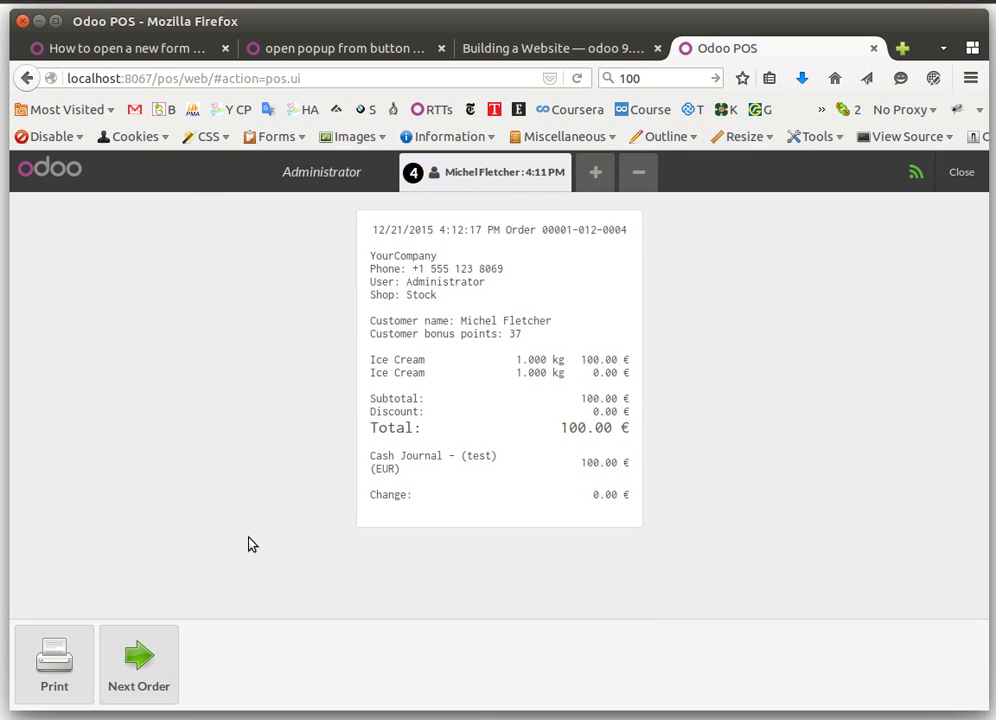
pyautogui.click(963, 173)
pyautogui.click(963, 173)
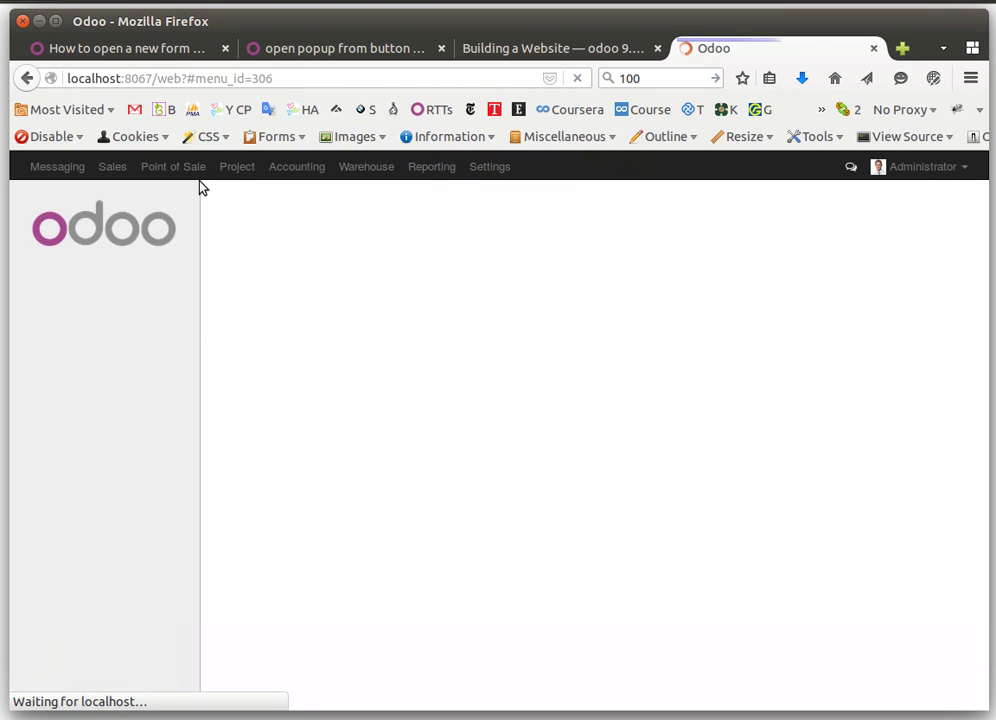
# - Open the First Loyalty Program from Point of Sale Loyalty Programs in edit mode
pyautogui.click(196, 173)
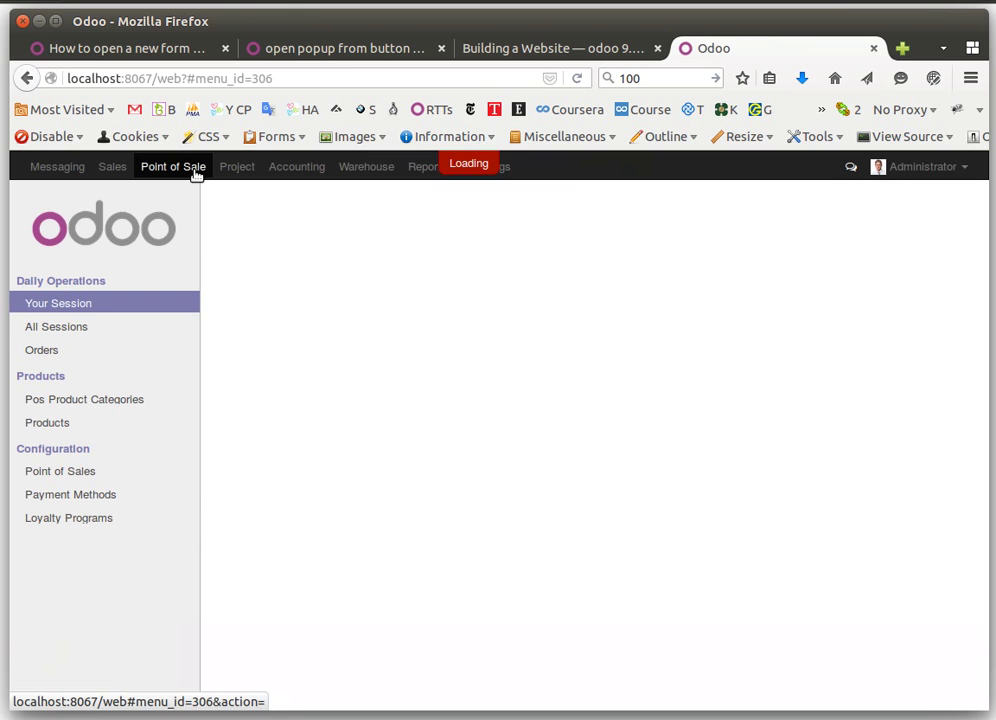
pyautogui.click(99, 520)
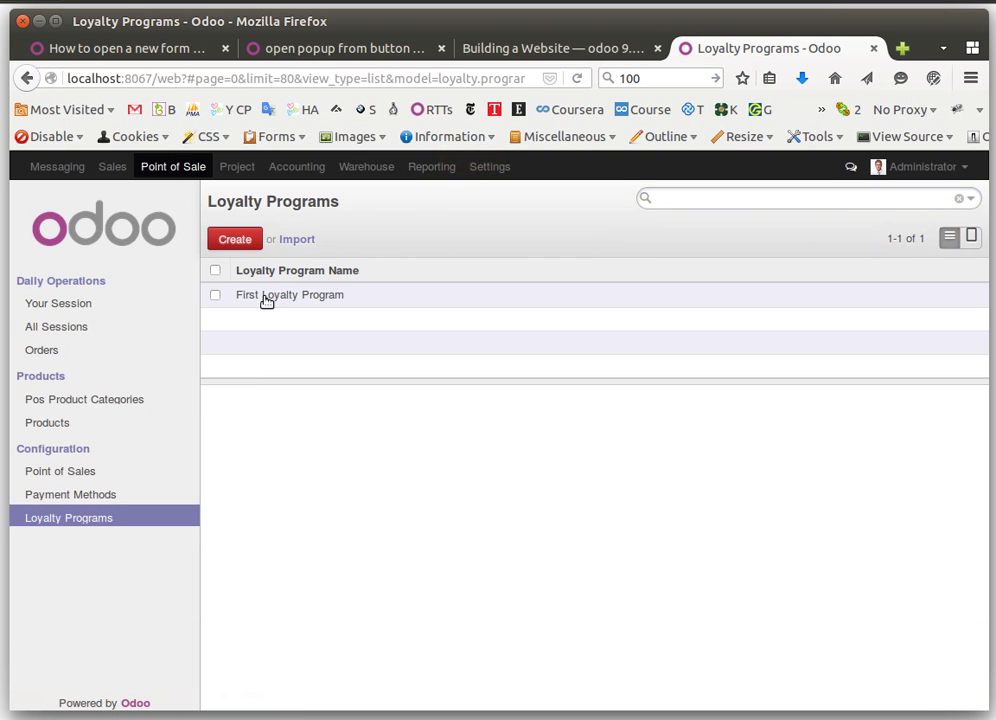
pyautogui.click(265, 294)
pyautogui.click(229, 239)
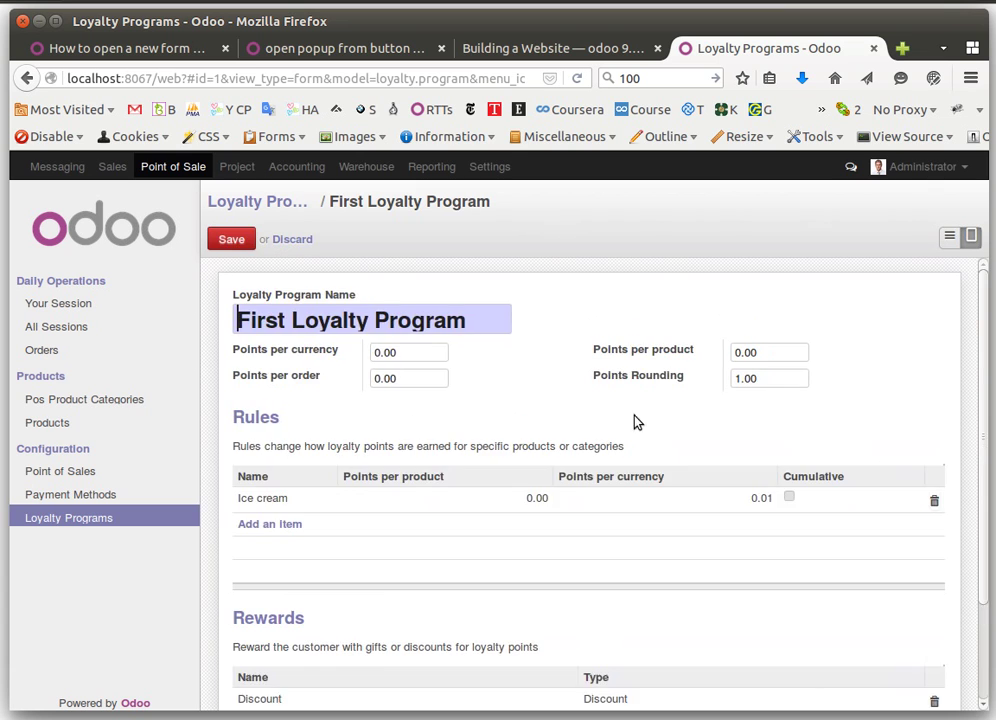
pyautogui.scroll(-2, 630, 410)
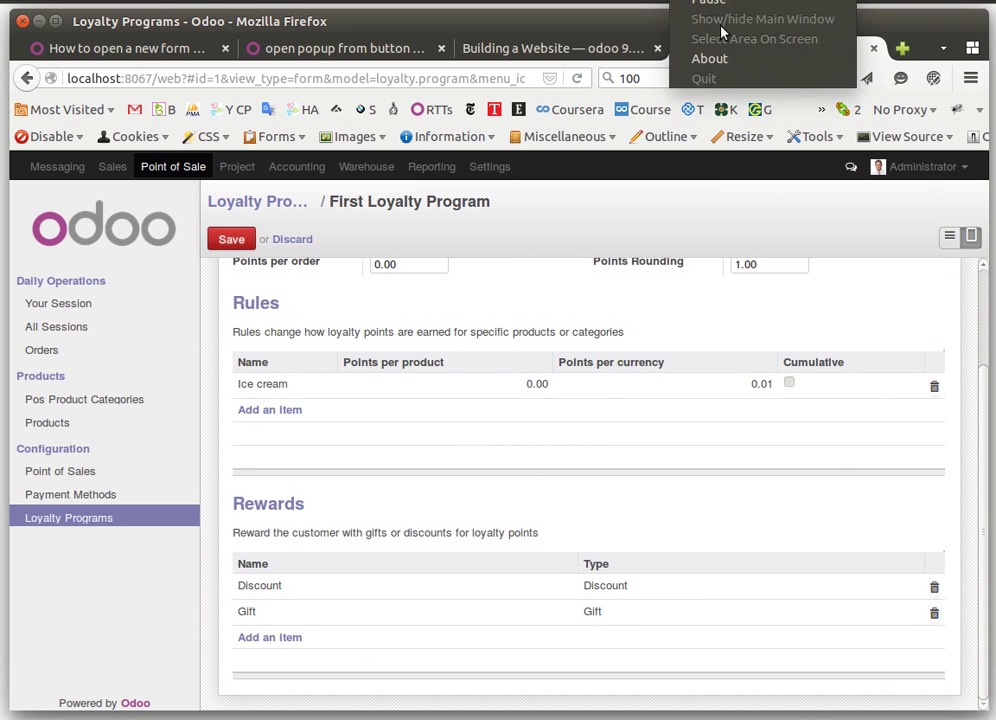
pyautogui.click(440, 233)
pyautogui.click(225, 240)
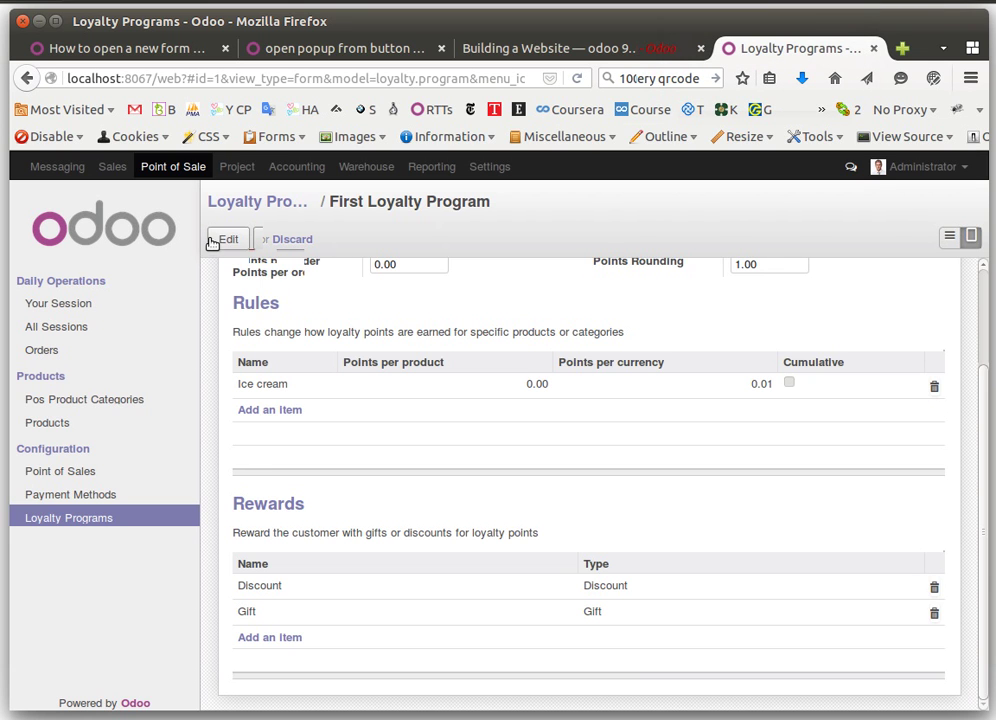
pyautogui.click(212, 241)
pyautogui.scroll(-2, 454, 510)
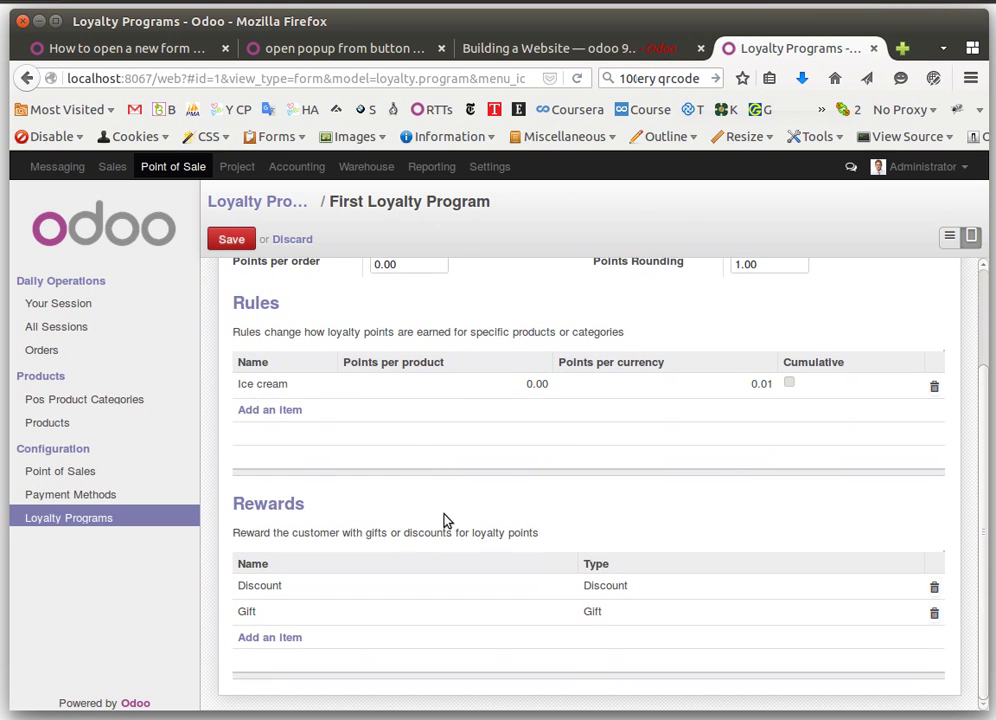
# - Add a new reward named Resale with reward type Resale
pyautogui.click(290, 638)
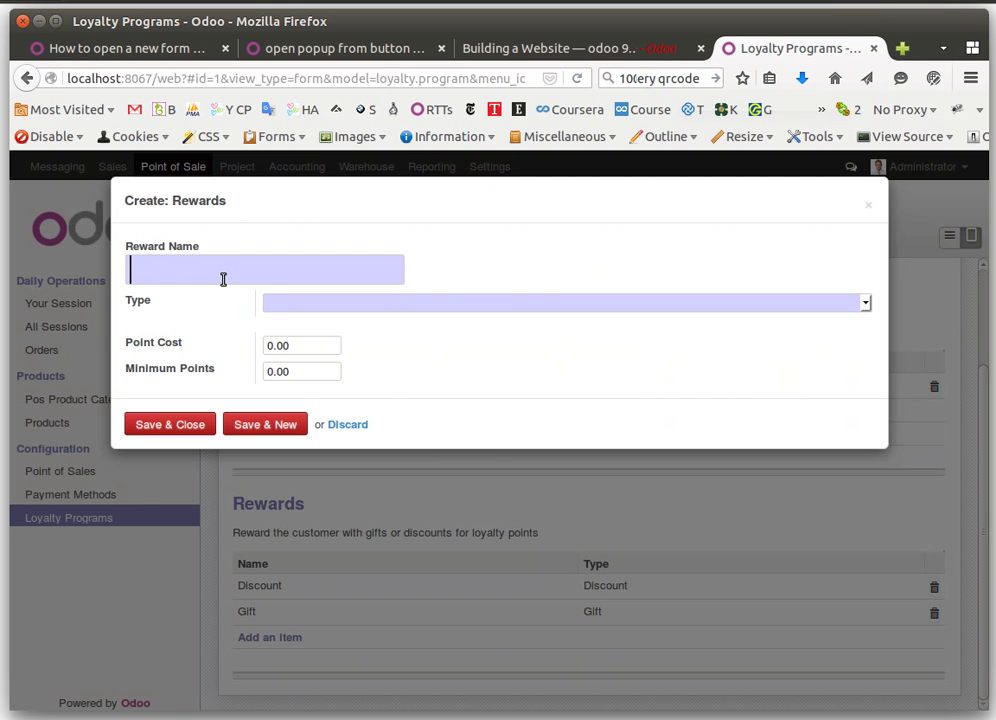
pyautogui.write('Resale')
pyautogui.click(868, 305)
pyautogui.click(373, 370)
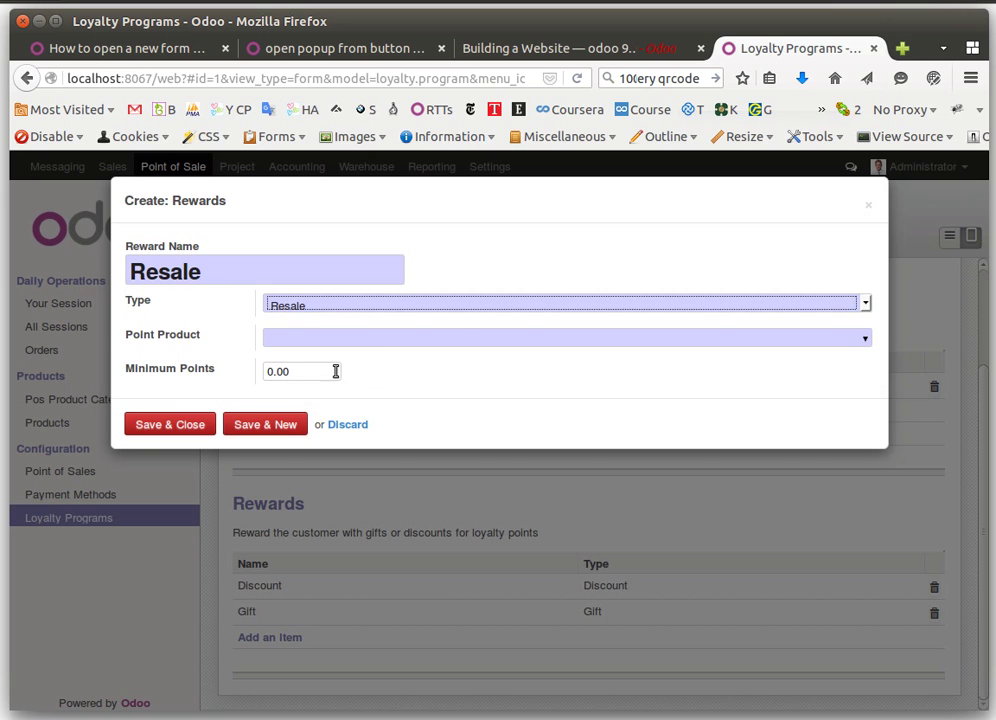
# - Choose Discount as the Resale reward's point product after reviewing its product details
pyautogui.click(418, 341)
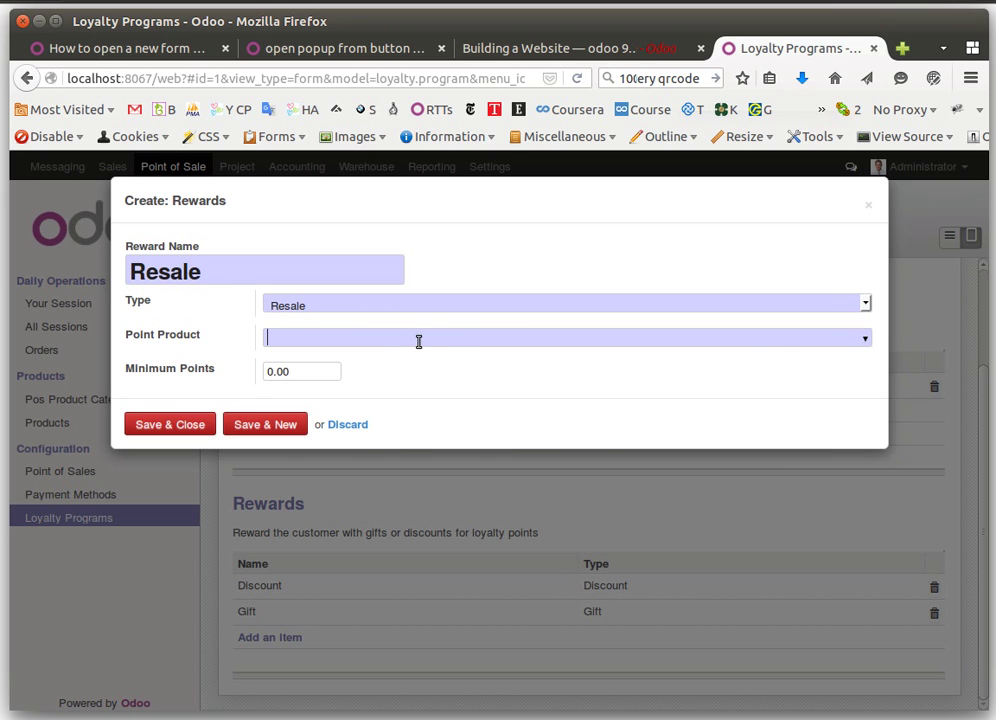
pyautogui.click(865, 343)
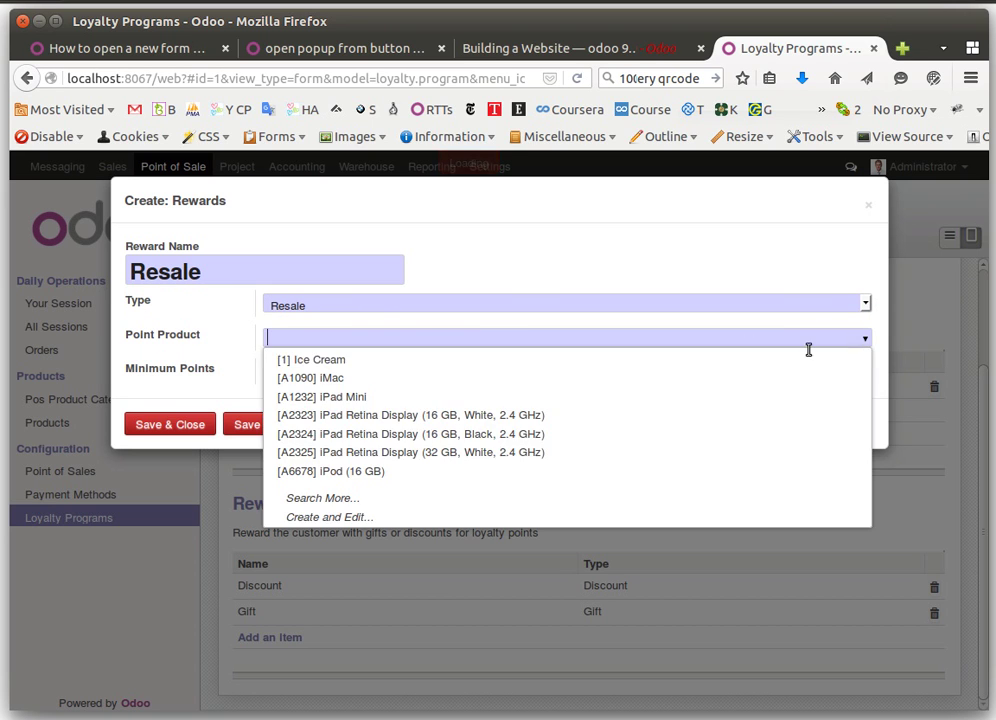
pyautogui.click(450, 340)
pyautogui.write('Discou')
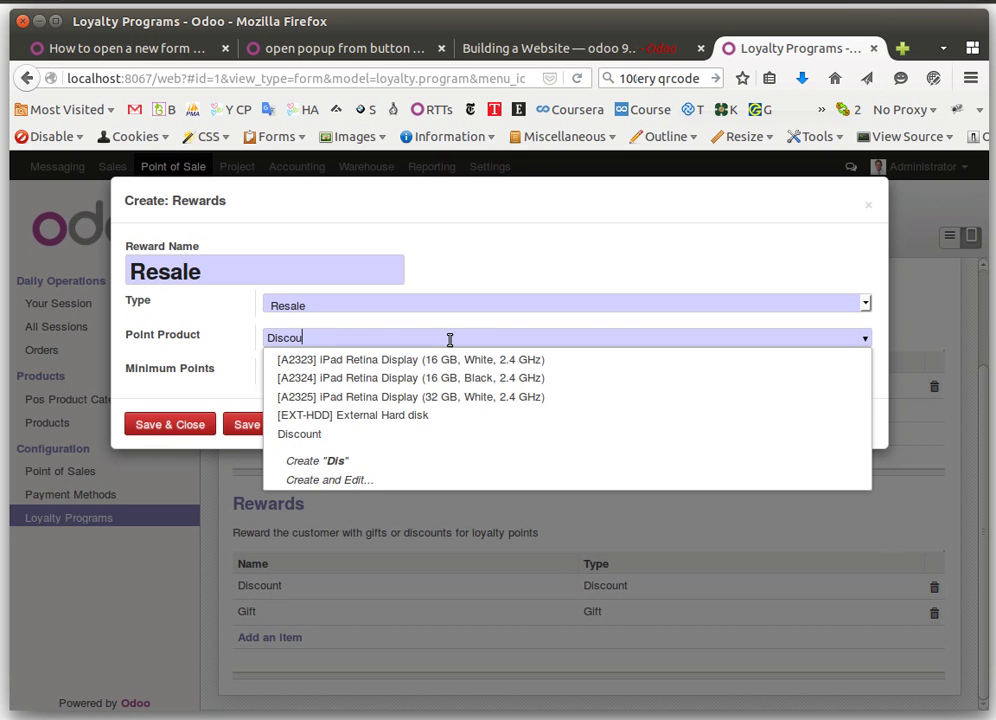
pyautogui.click(412, 361)
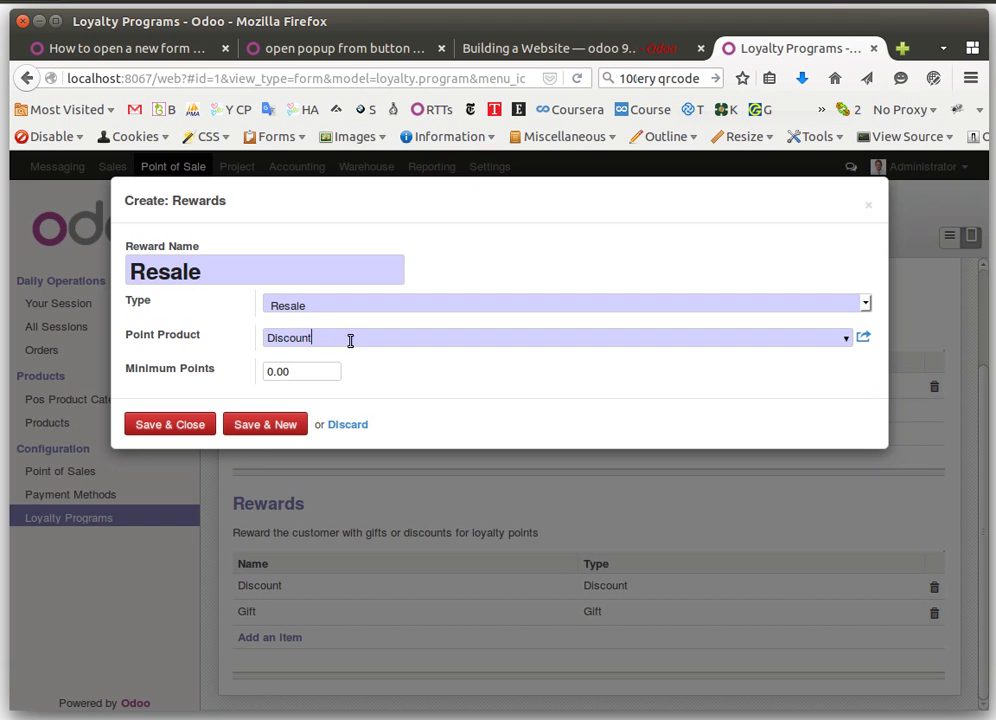
pyautogui.click(864, 338)
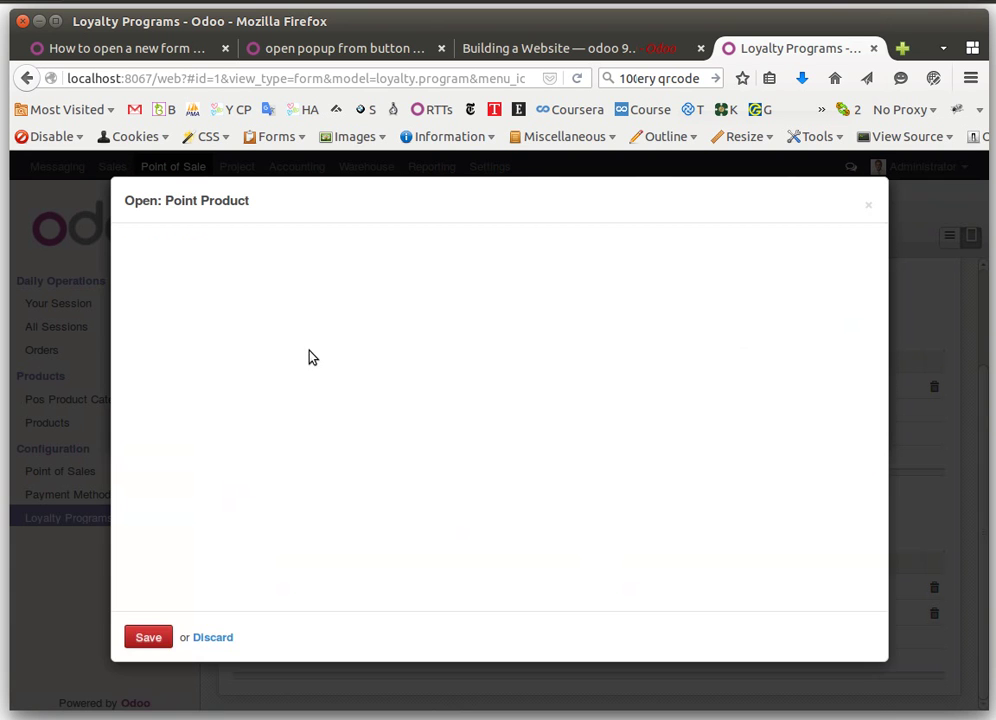
pyautogui.scroll(-2, 210, 390)
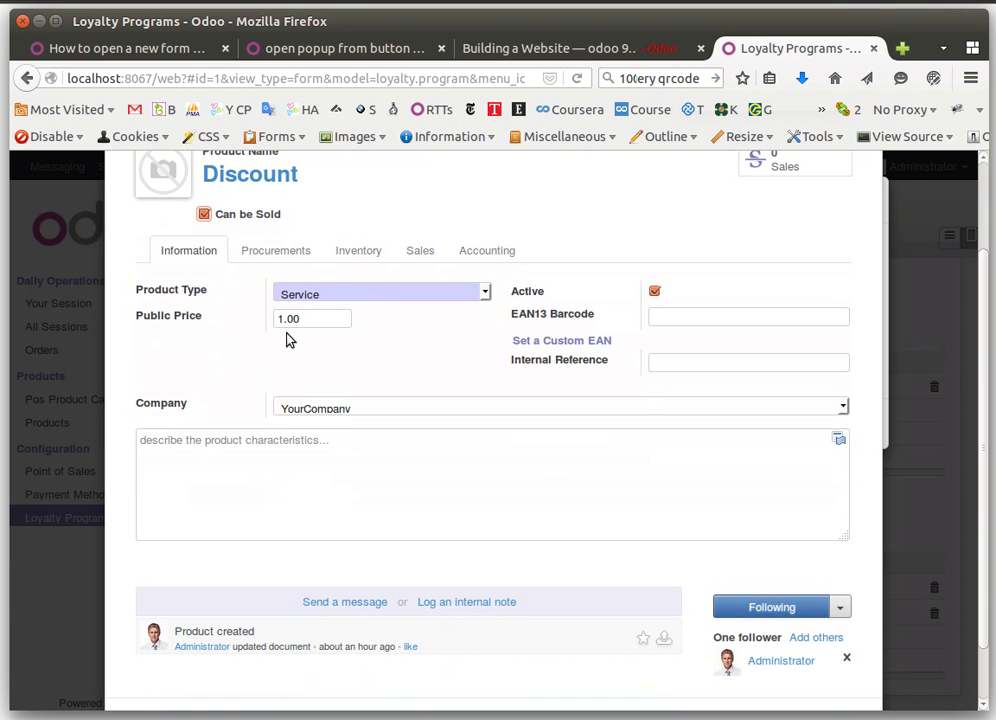
pyautogui.click(289, 256)
pyautogui.scroll(-3, 256, 356)
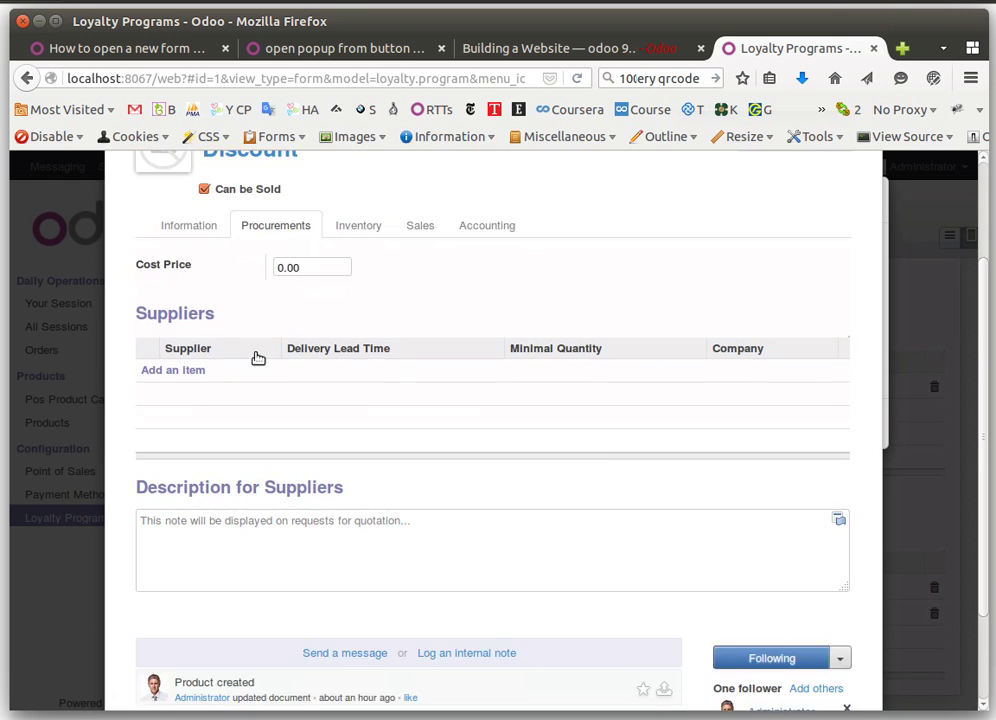
pyautogui.click(190, 660)
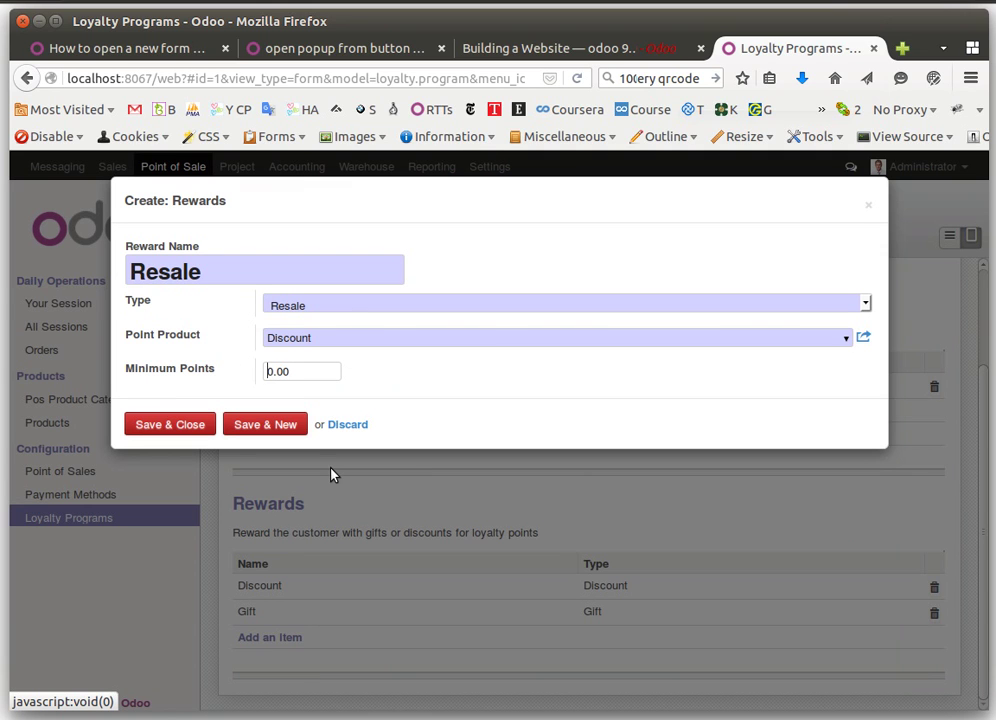
# - Set 100 minimum points, then save the Resale reward and the loyalty program
pyautogui.write('10')
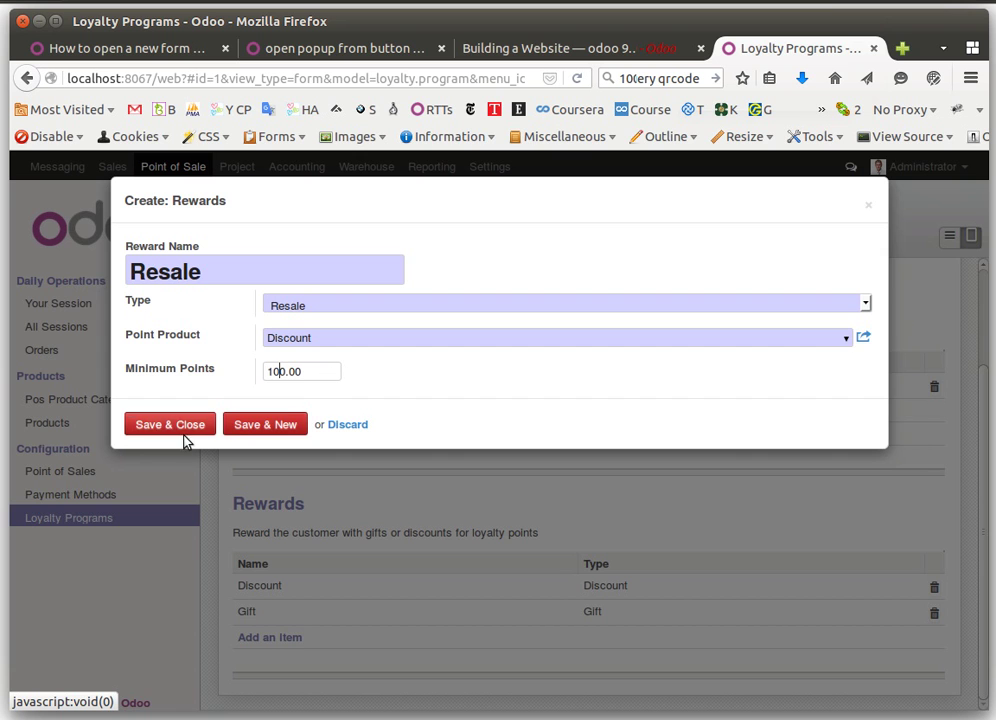
pyautogui.click(178, 424)
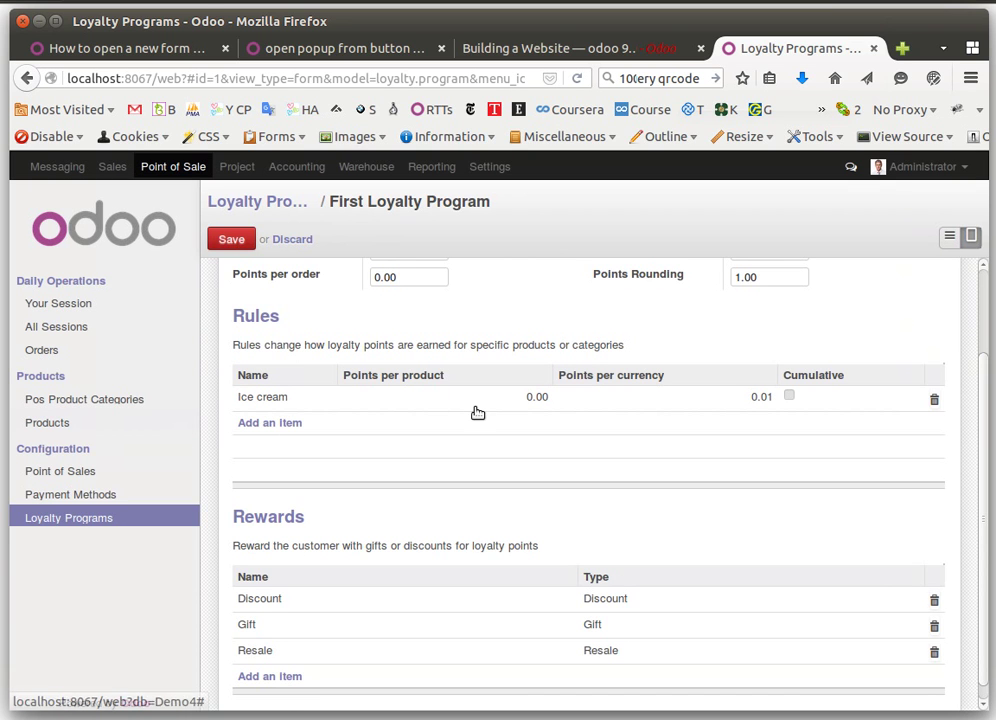
pyautogui.click(226, 240)
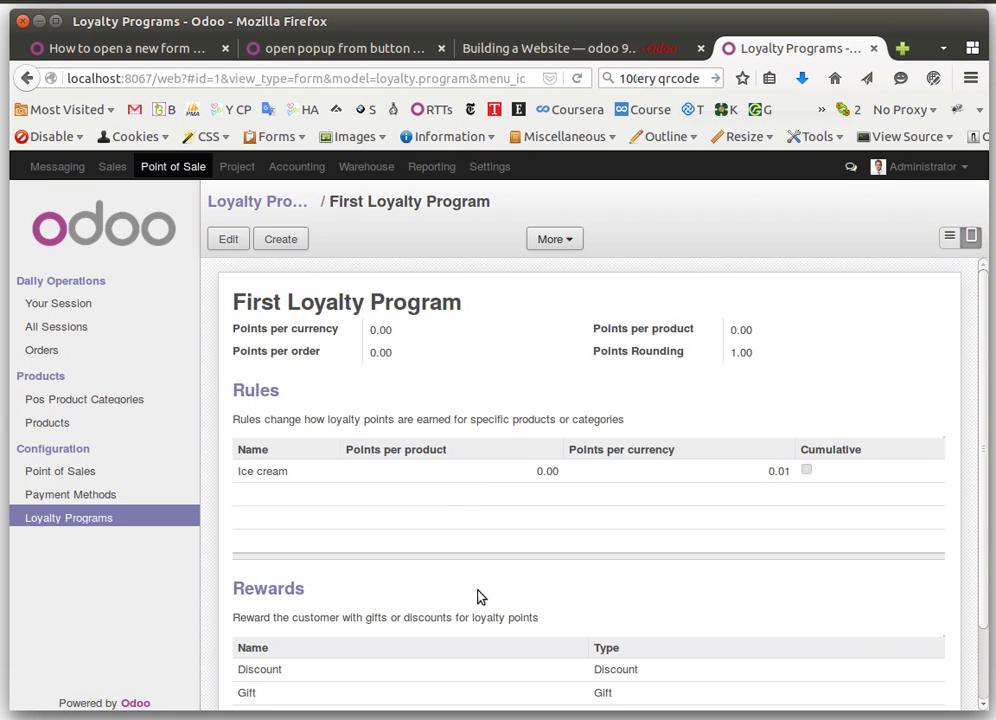
pyautogui.scroll(-2, 478, 596)
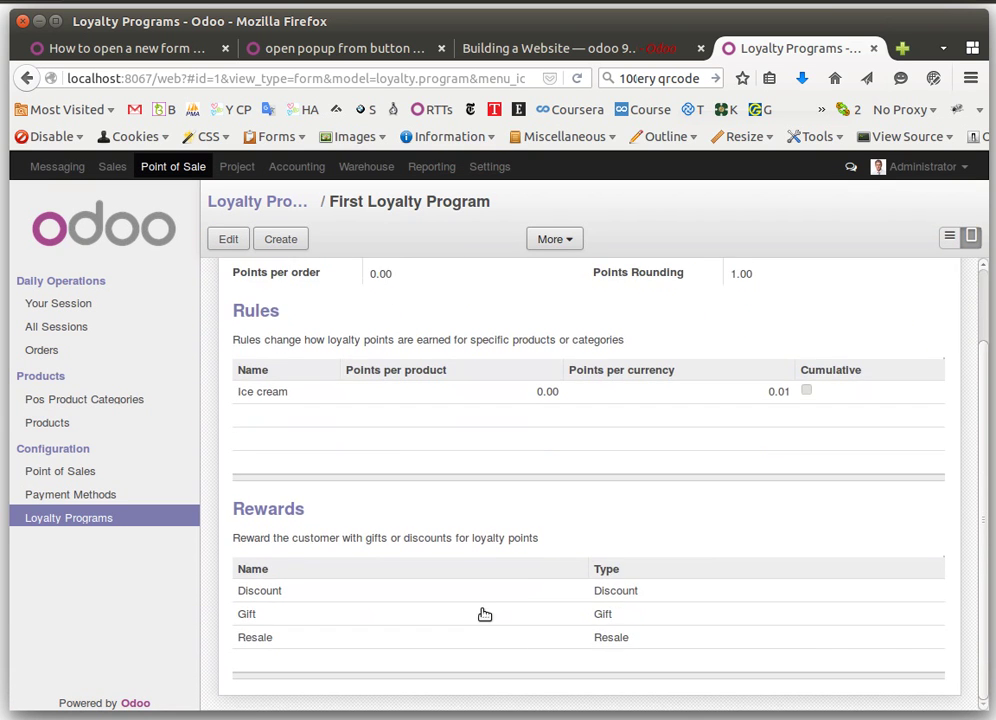
pyautogui.click(82, 309)
# - Resume the POS session and assign the customer holding 1000 points to the order
pyautogui.click(277, 279)
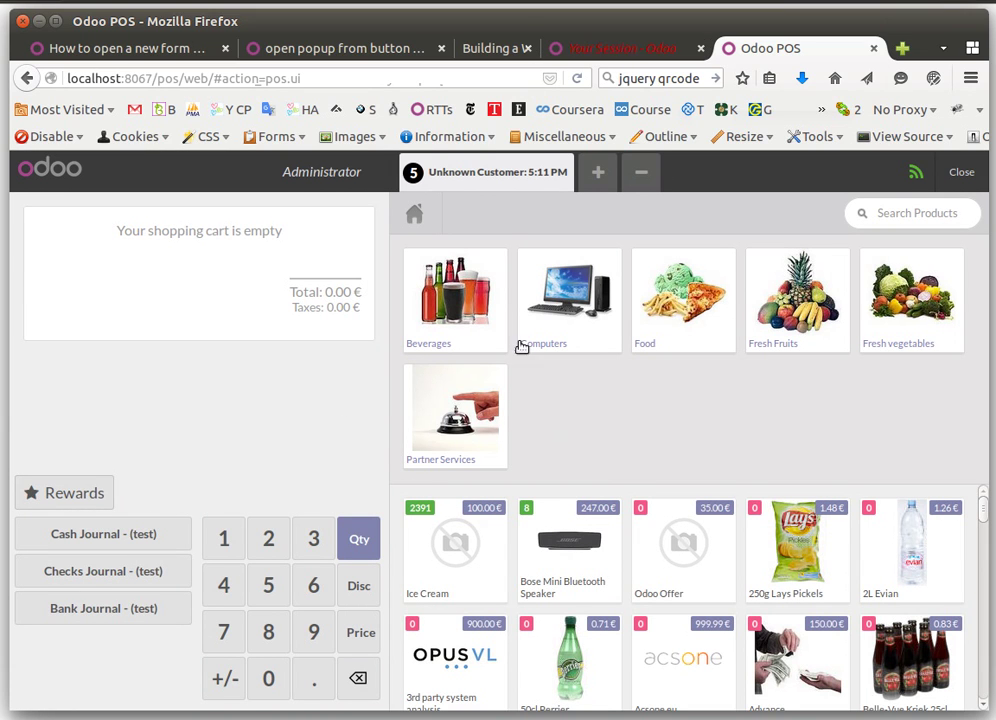
pyautogui.click(511, 175)
pyautogui.click(287, 342)
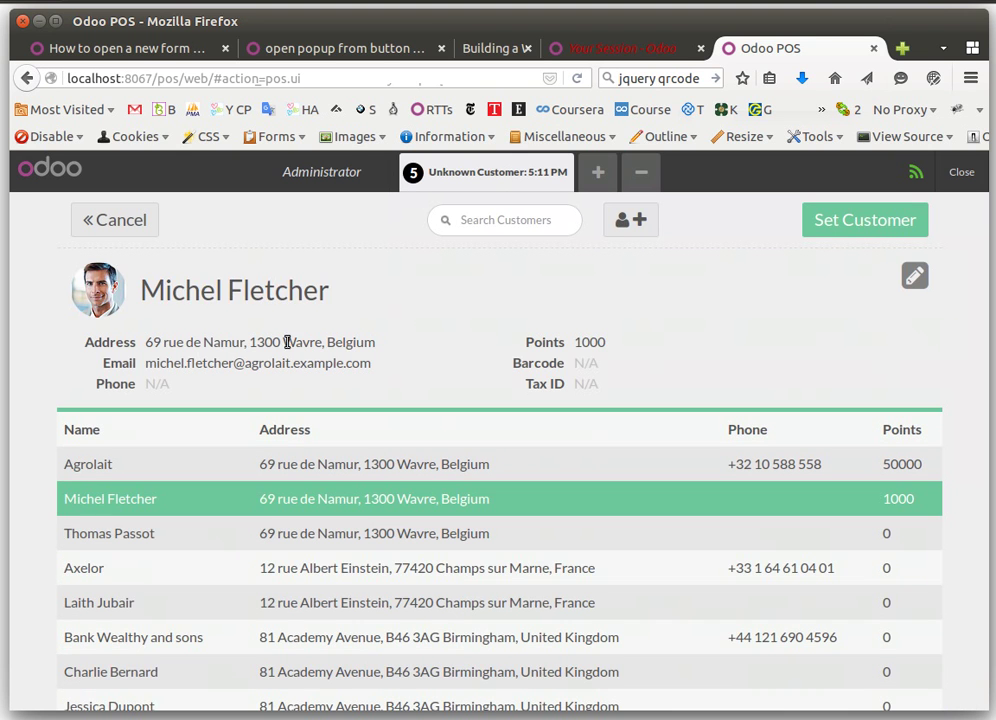
pyautogui.click(858, 222)
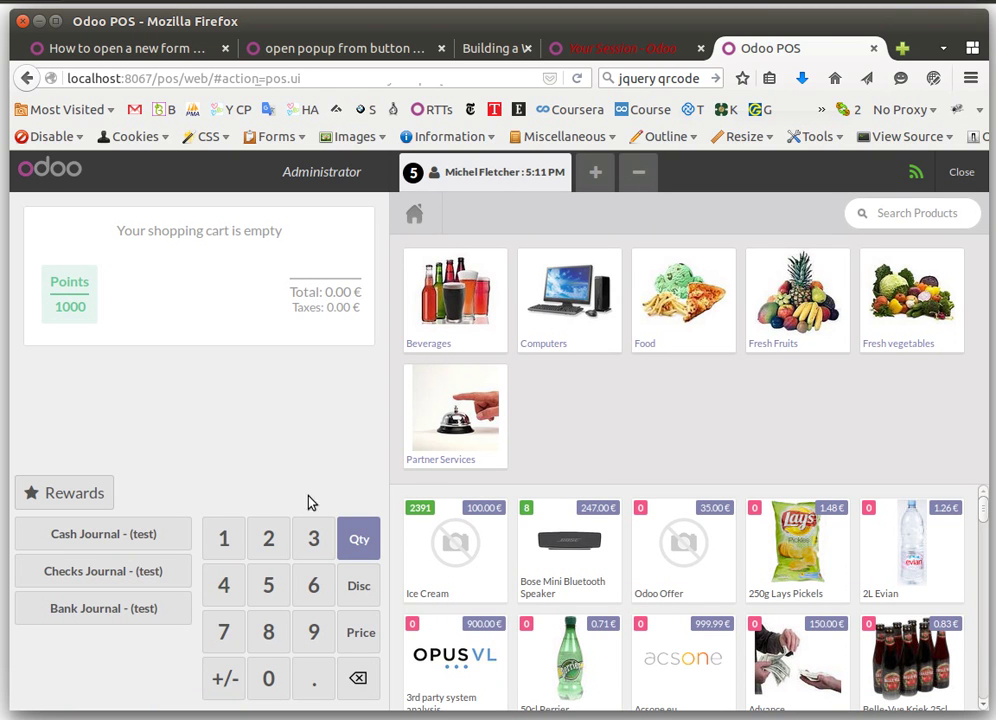
# - Add the Bose Mini Bluetooth Speaker and Ice Cream, then redeem a −347.00 € Discount reward
pyautogui.click(570, 541)
pyautogui.click(451, 544)
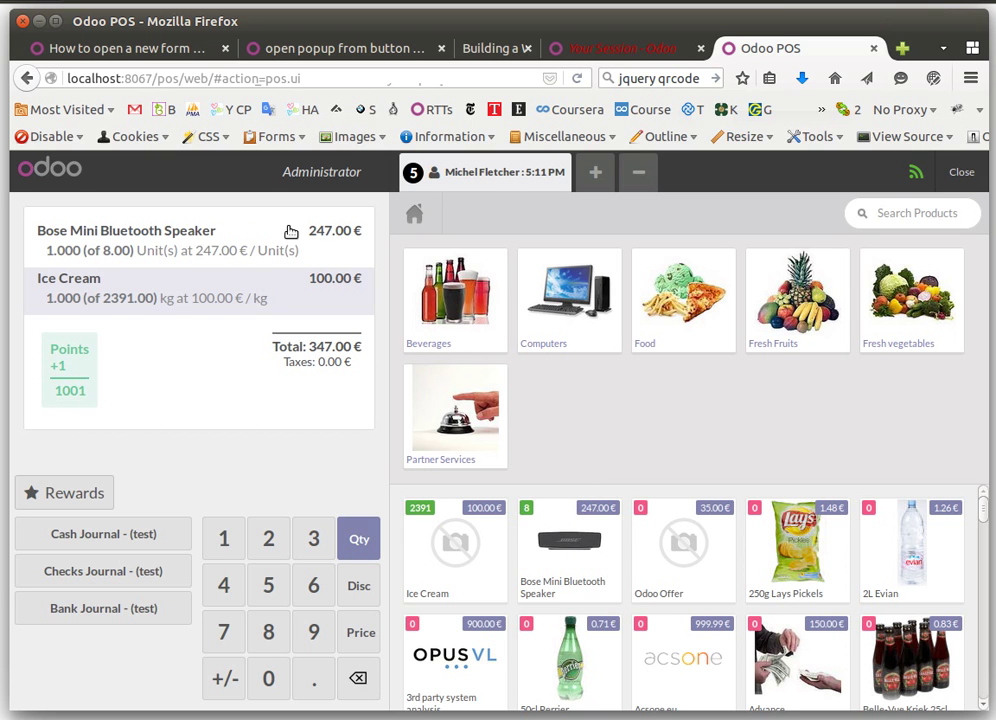
pyautogui.click(70, 493)
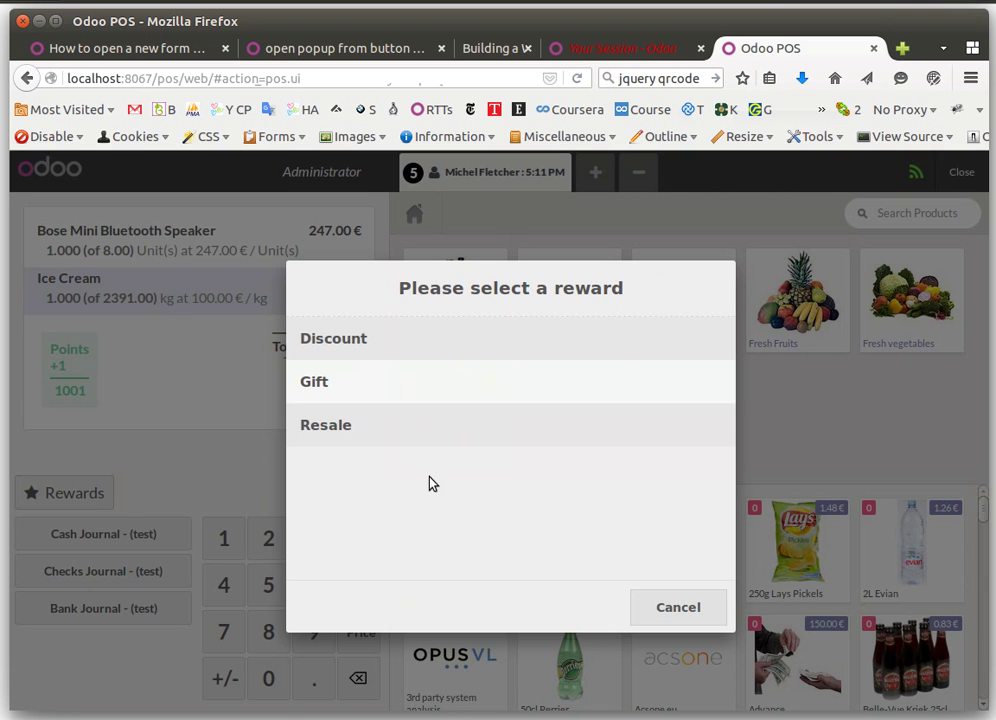
pyautogui.click(449, 350)
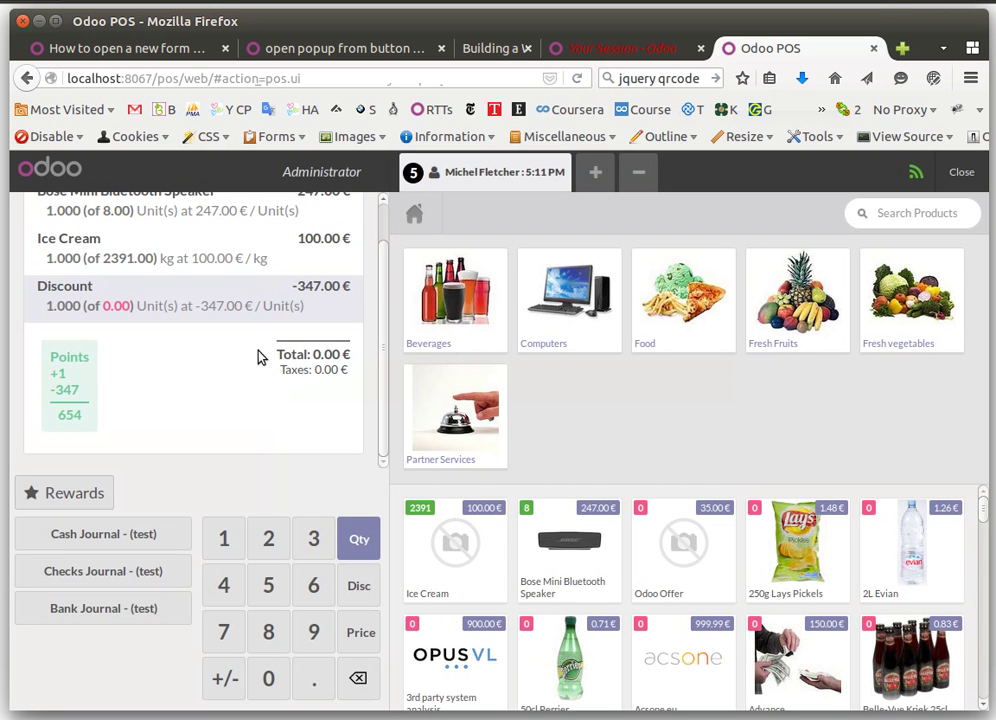
pyautogui.scroll(1, 253, 433)
pyautogui.scroll(1, 253, 433)
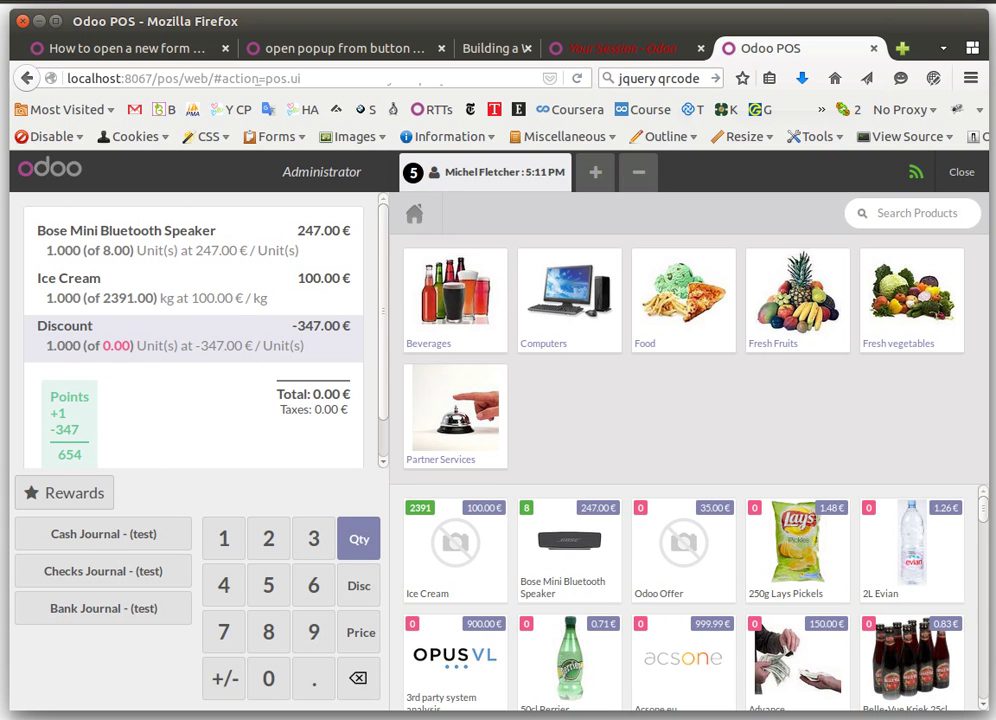
# - Remove the Discount line from the order
pyautogui.click(708, 2)
pyautogui.click(708, 2)
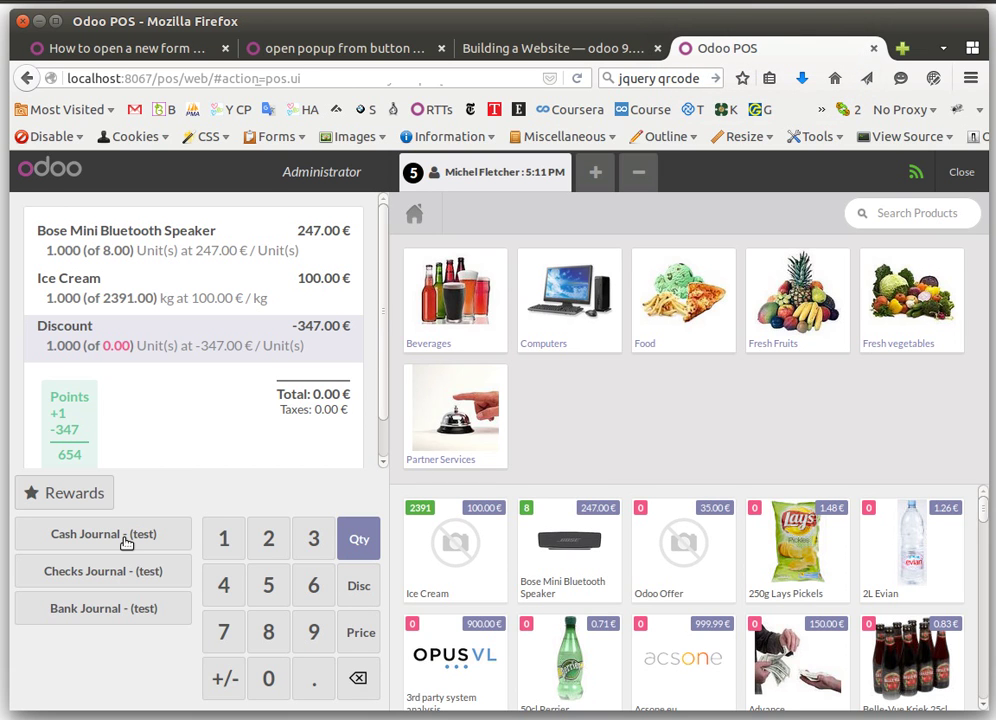
pyautogui.click(357, 678)
pyautogui.click(357, 678)
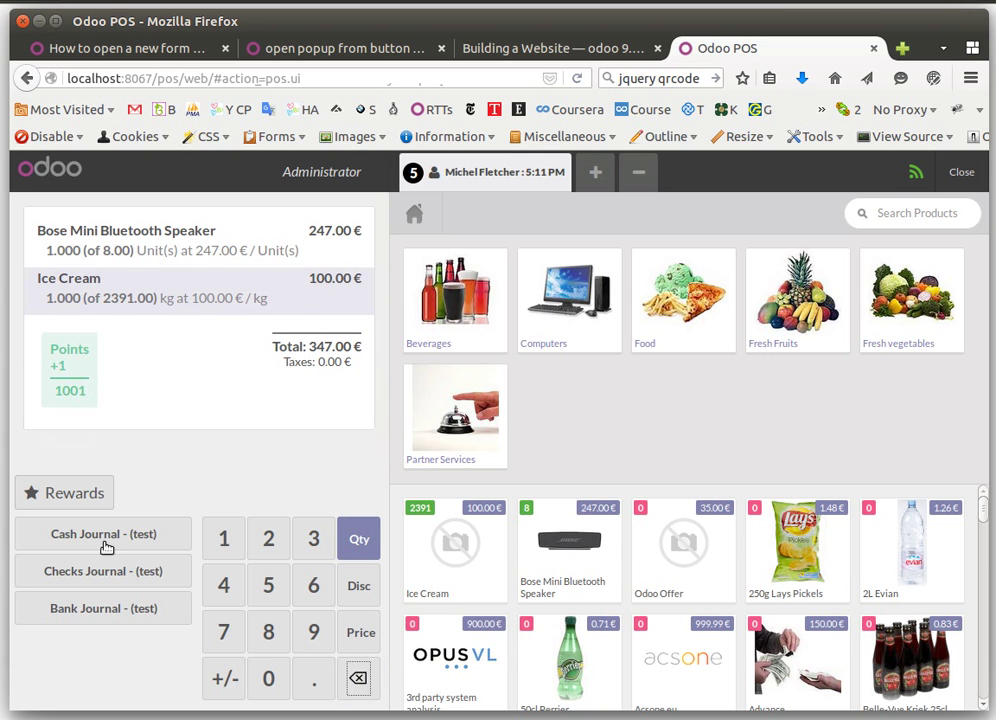
# - Redeem the Discount reward again as −347 units at 1.00 €, then close the POS session
pyautogui.click(88, 493)
pyautogui.click(300, 340)
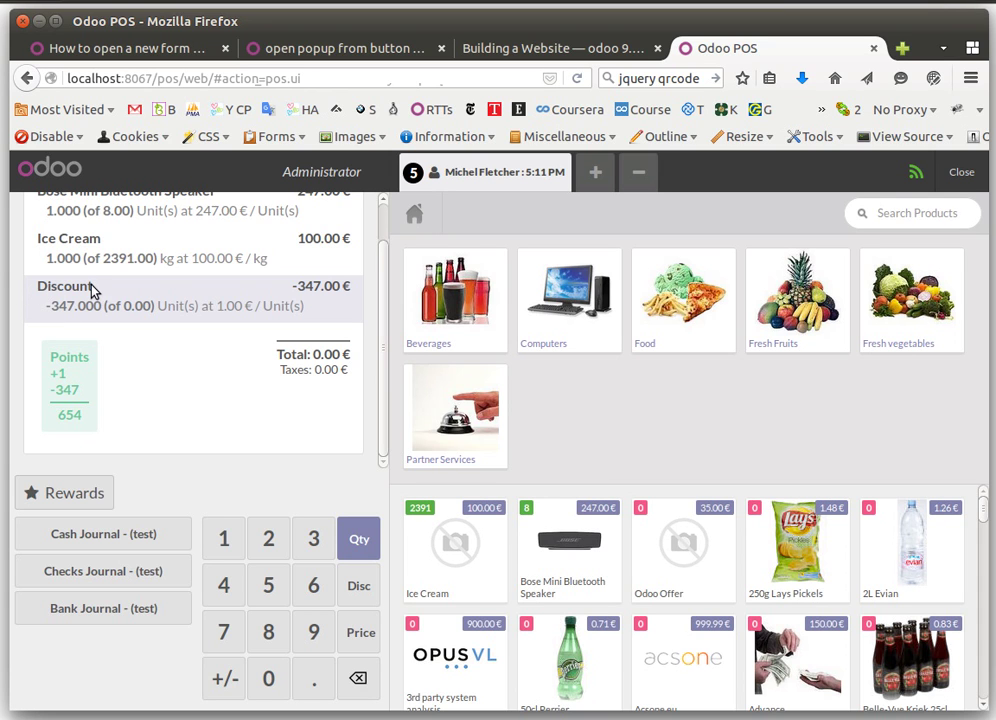
pyautogui.click(962, 174)
pyautogui.click(962, 175)
# - Leave the POS despite pending orders and search the products for Discount
pyautogui.click(612, 411)
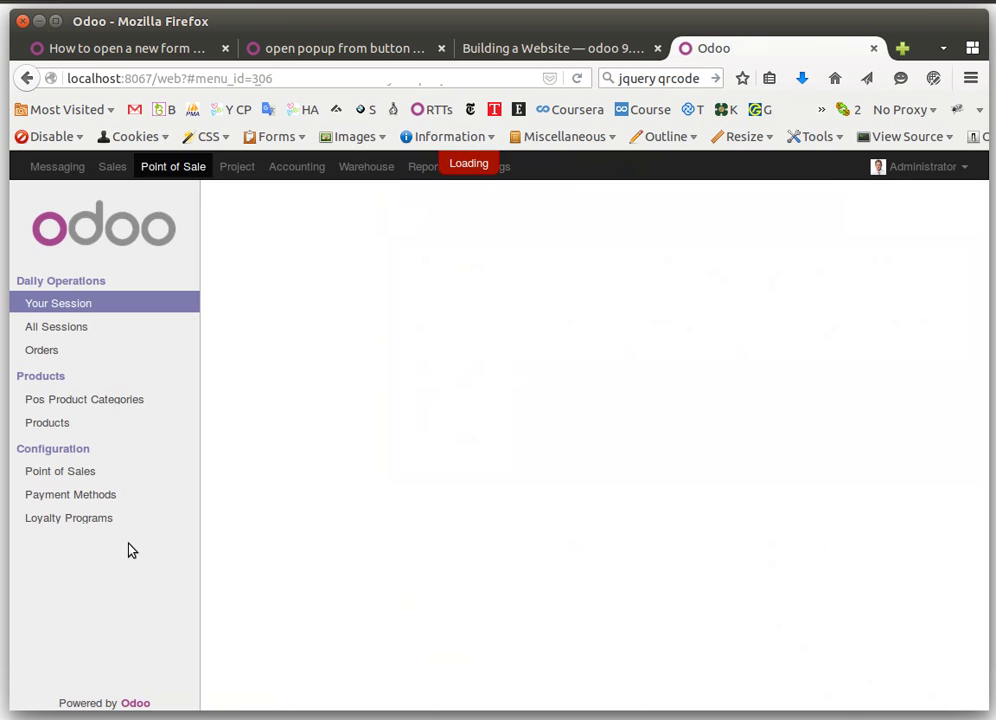
pyautogui.click(67, 424)
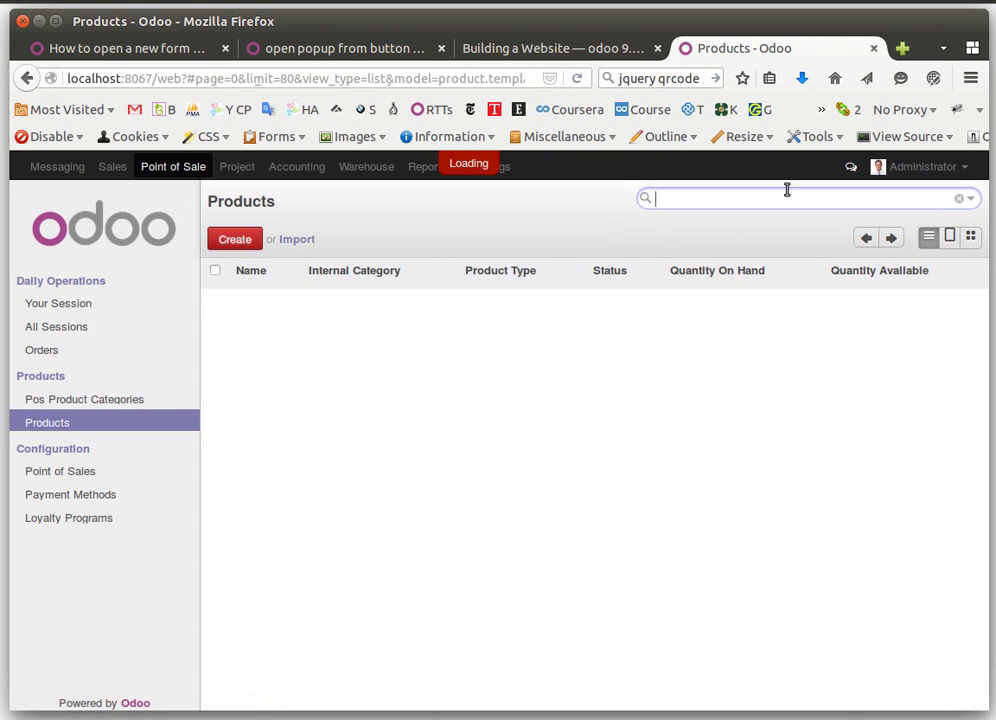
pyautogui.write('Dis')
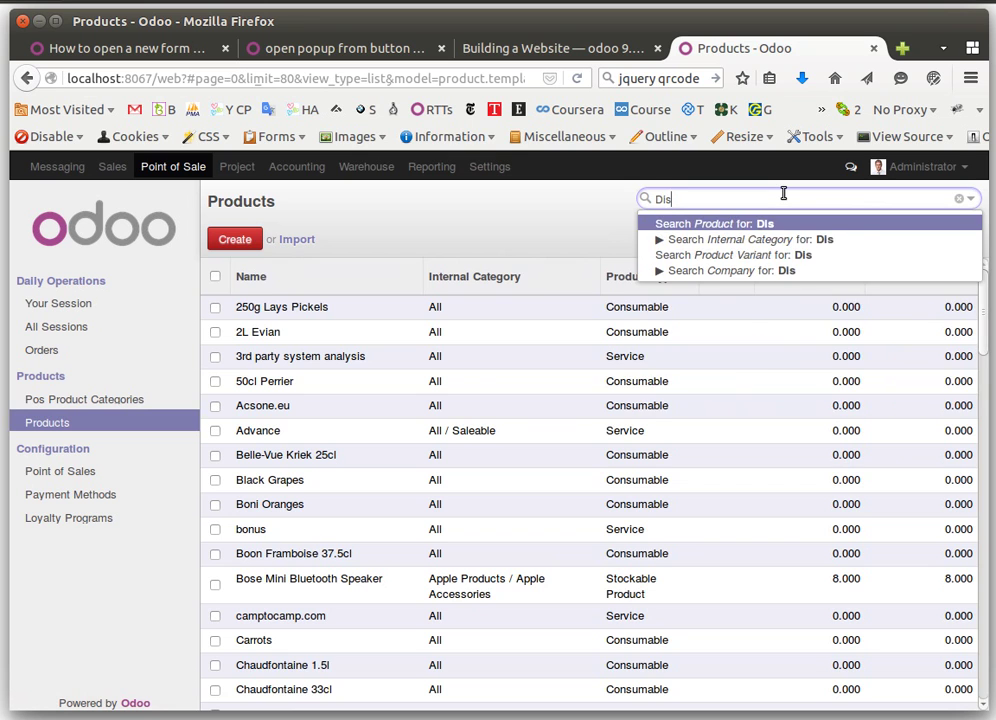
pyautogui.write('count')
pyautogui.press('Return')
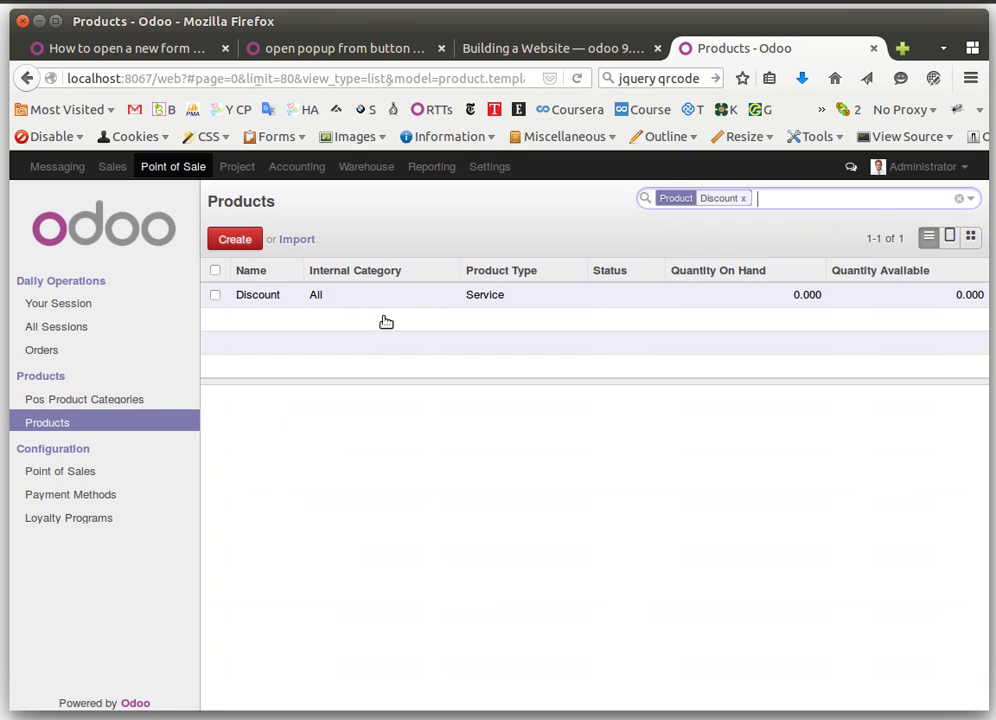
# - Rename the Discount product to Bonus, save it, and resume the POS session
pyautogui.click(257, 295)
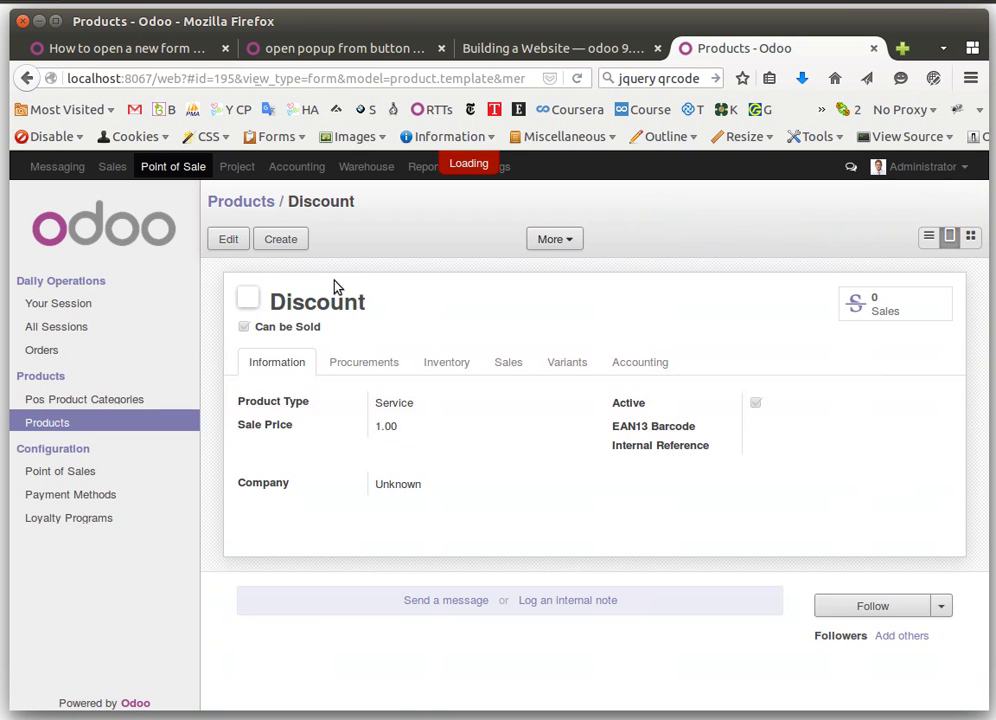
pyautogui.click(229, 236)
pyautogui.moveTo(429, 327); pyautogui.dragTo(216, 311)
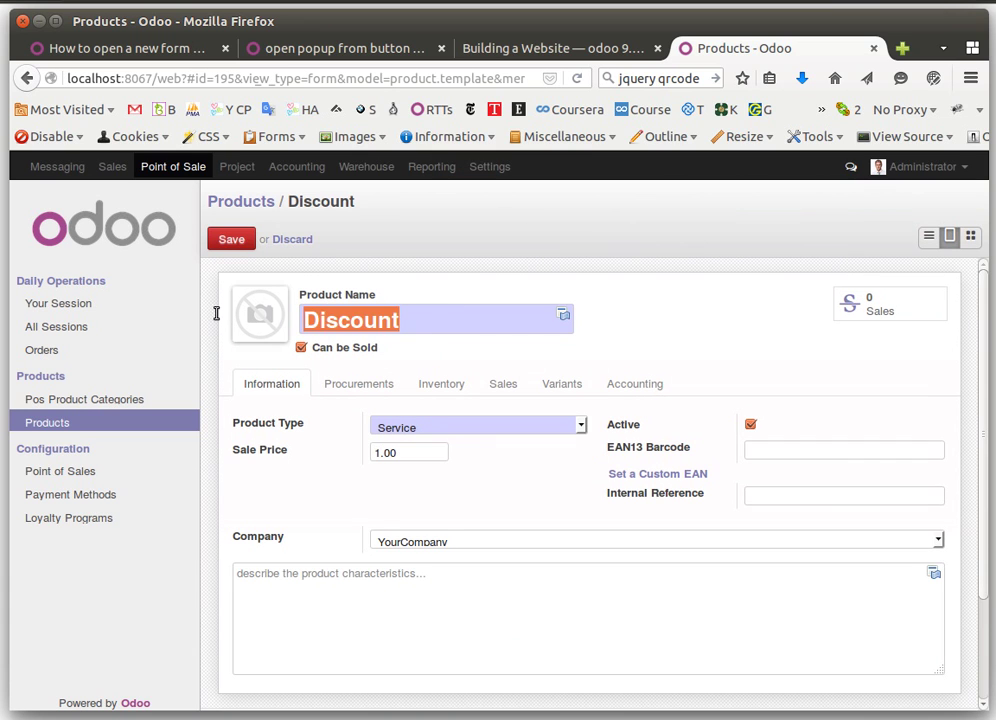
pyautogui.write('Bonus')
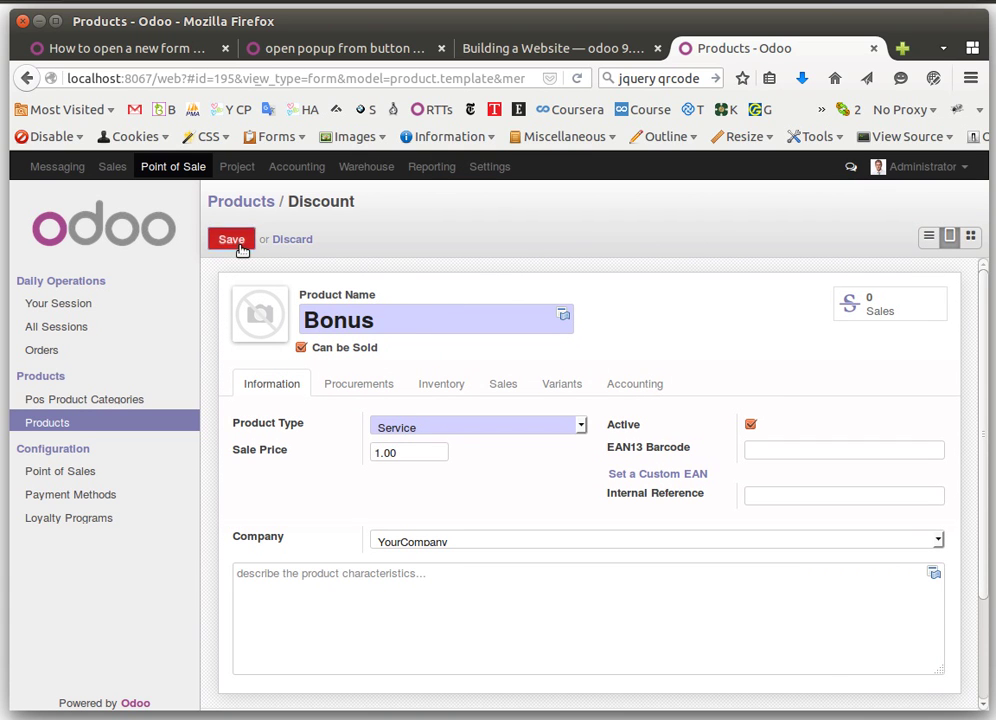
pyautogui.click(240, 246)
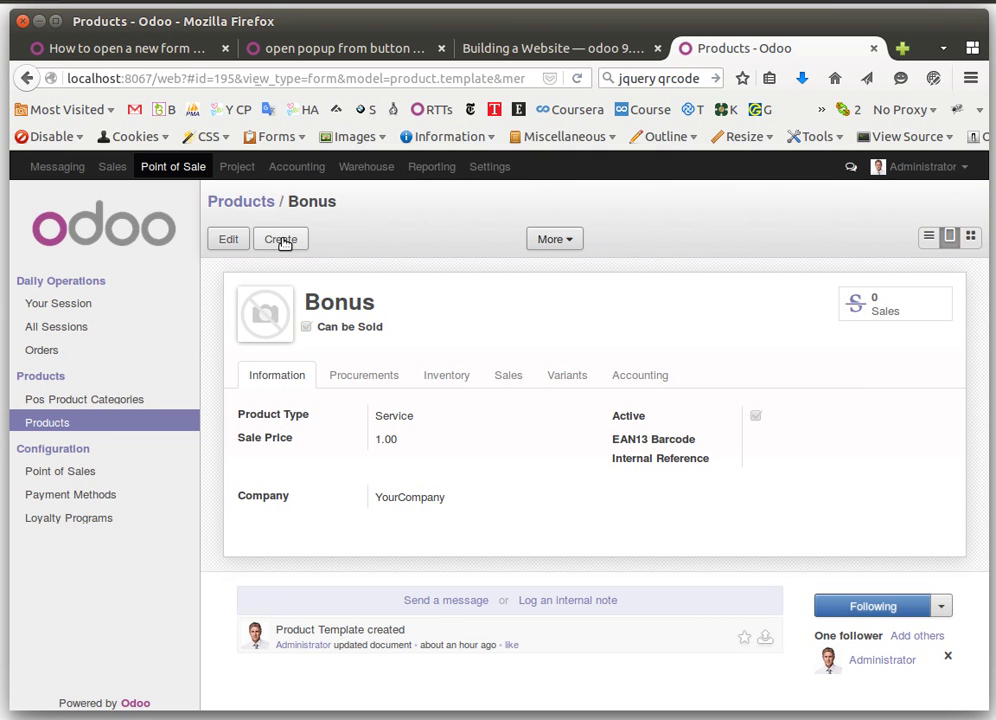
pyautogui.click(172, 164)
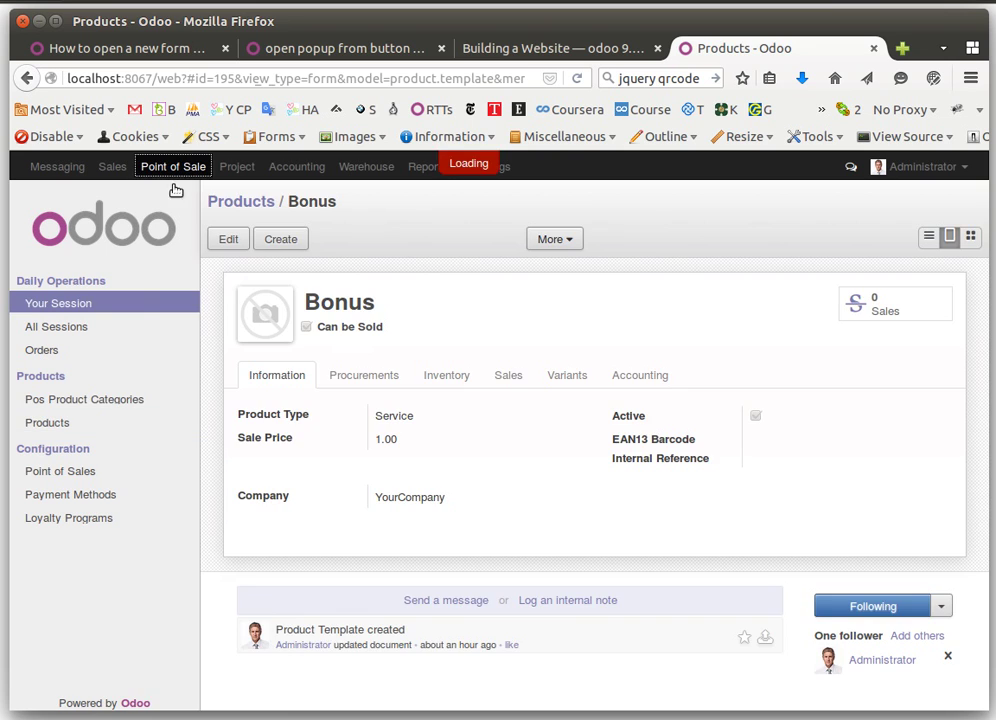
pyautogui.click(284, 279)
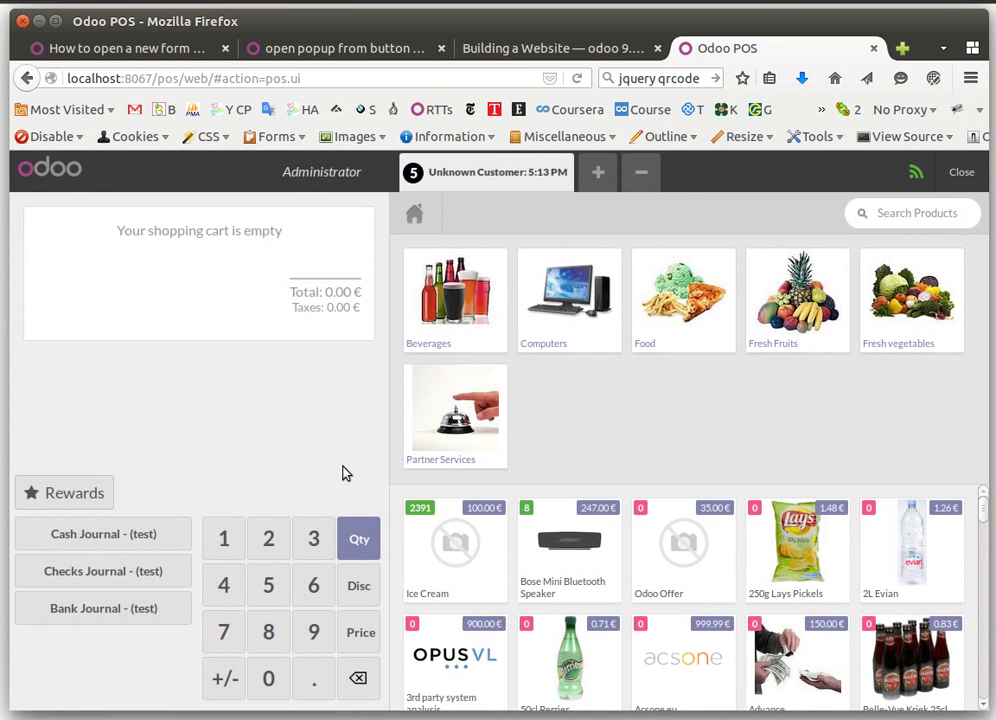
# - Add Ice Cream and the Bose Mini Bluetooth Speaker for the customer holding 1000 points
pyautogui.click(460, 538)
pyautogui.click(569, 545)
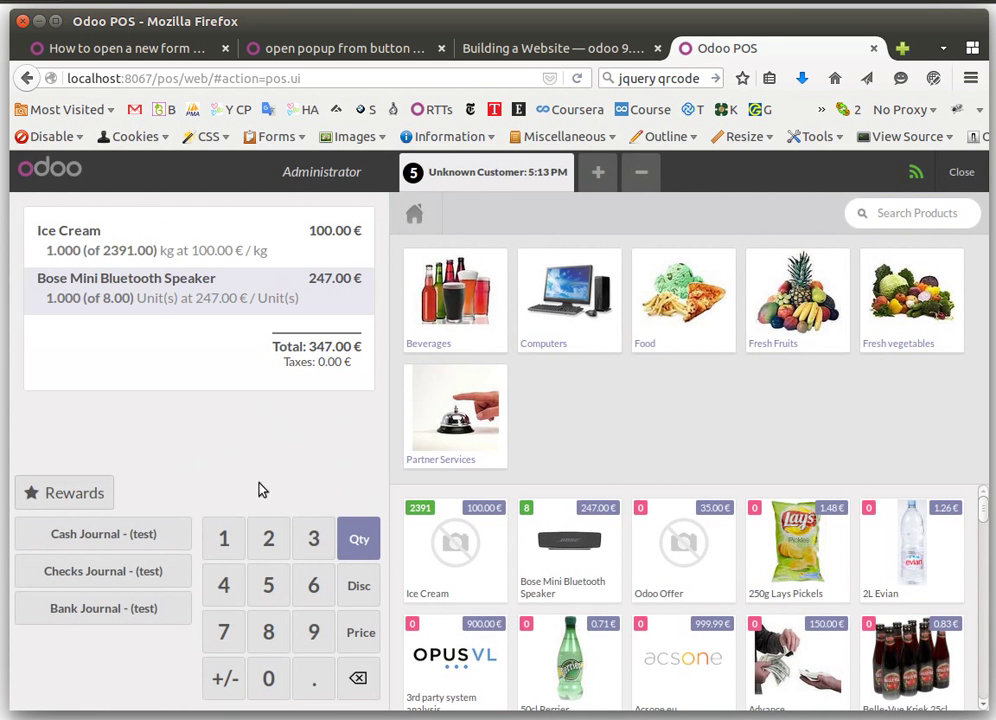
pyautogui.click(52, 497)
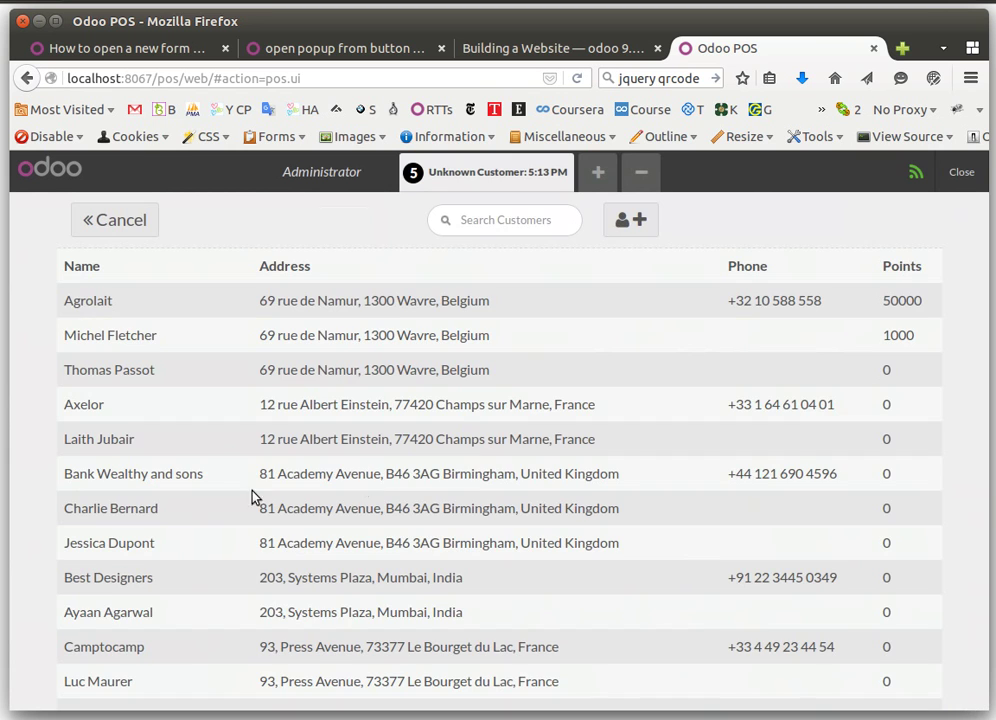
pyautogui.click(833, 325)
pyautogui.click(845, 227)
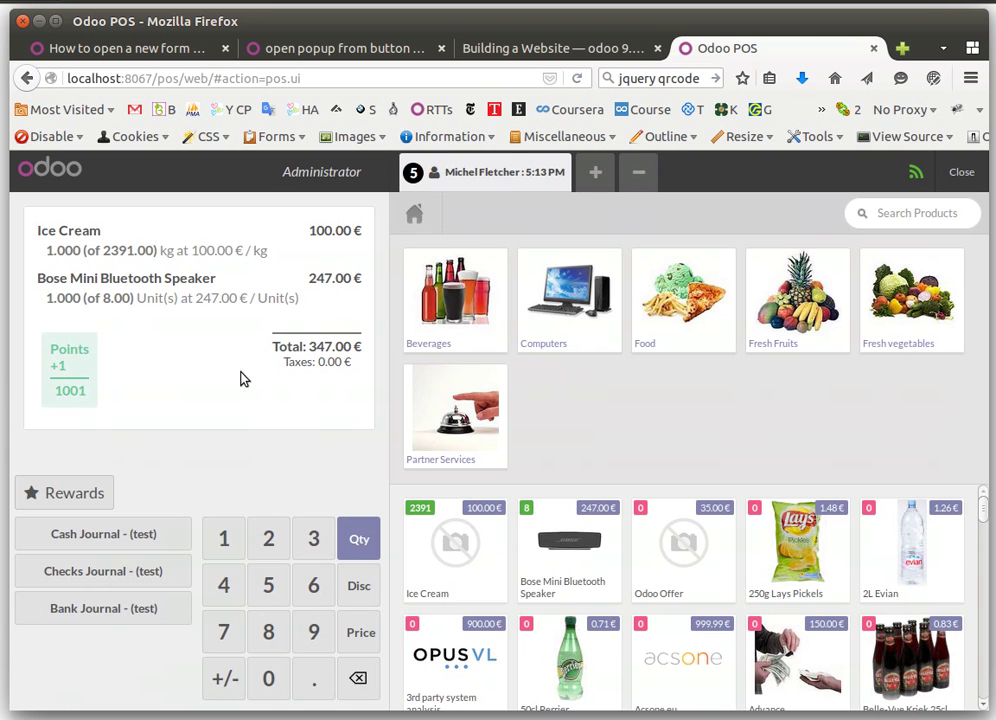
# - Redeem the Discount reward as a Bonus line, then delete and reapply it
pyautogui.click(100, 494)
pyautogui.click(447, 344)
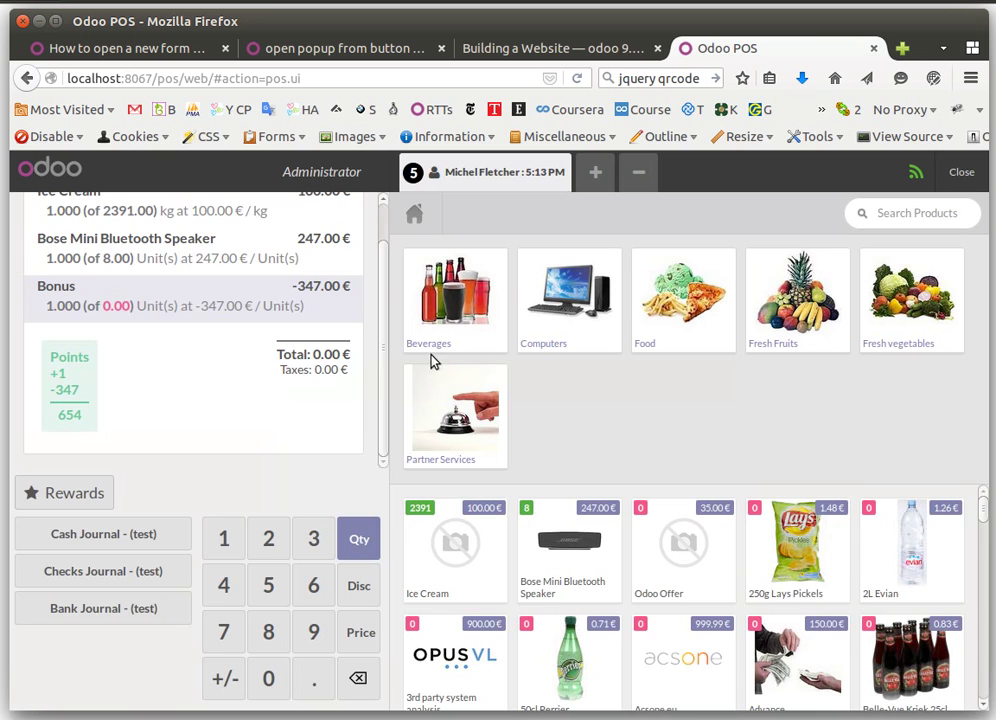
pyautogui.scroll(1, 183, 362)
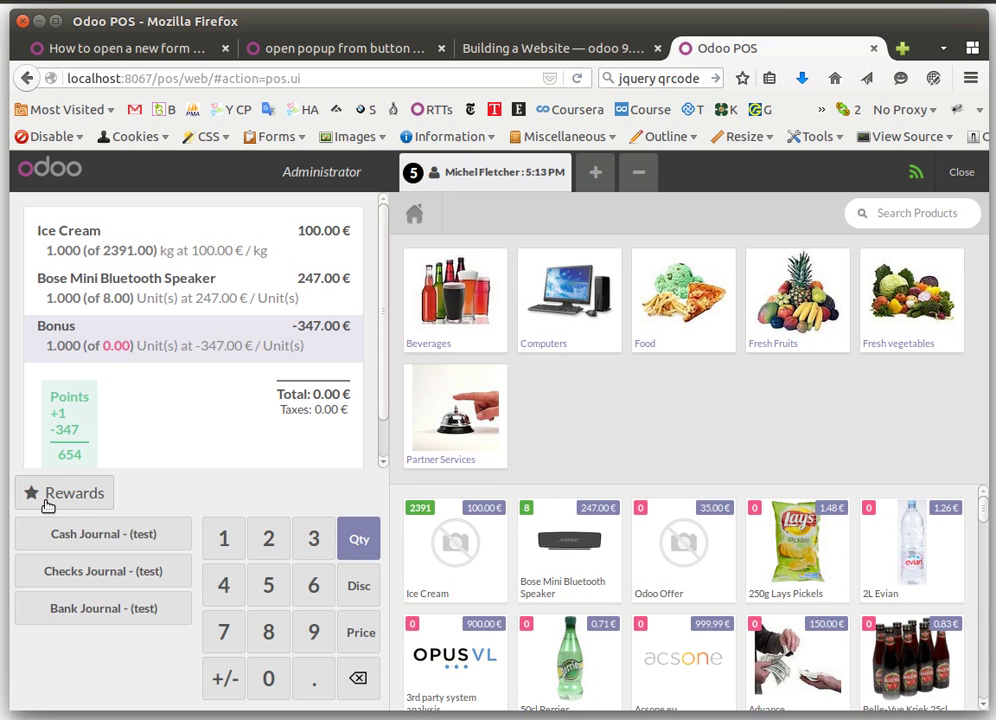
pyautogui.click(357, 678)
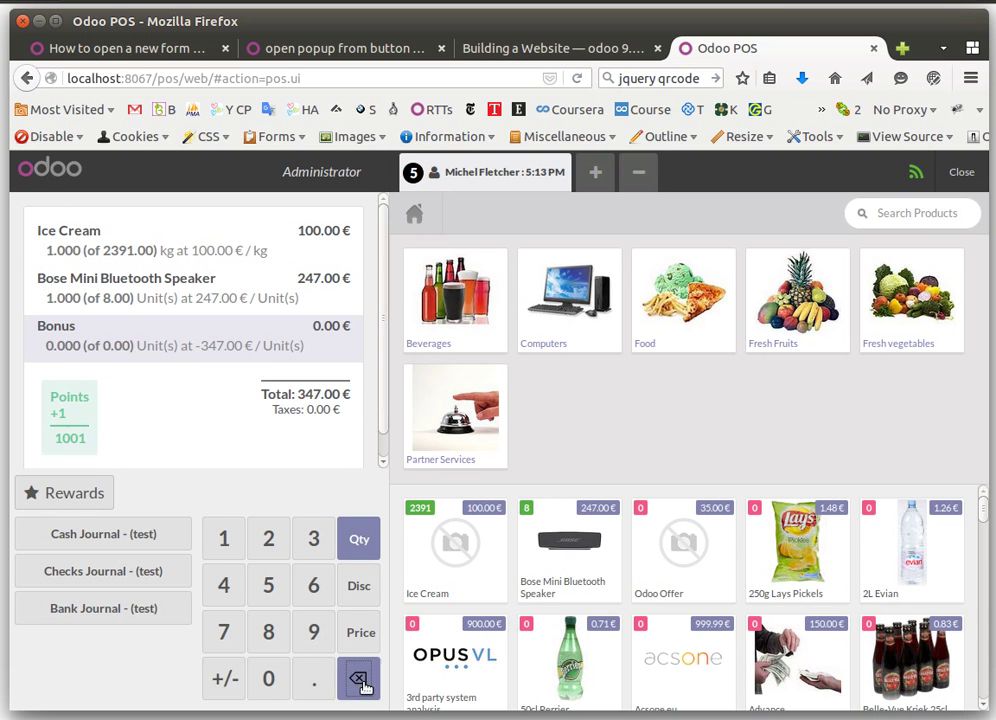
pyautogui.click(357, 678)
pyautogui.click(72, 490)
pyautogui.click(346, 339)
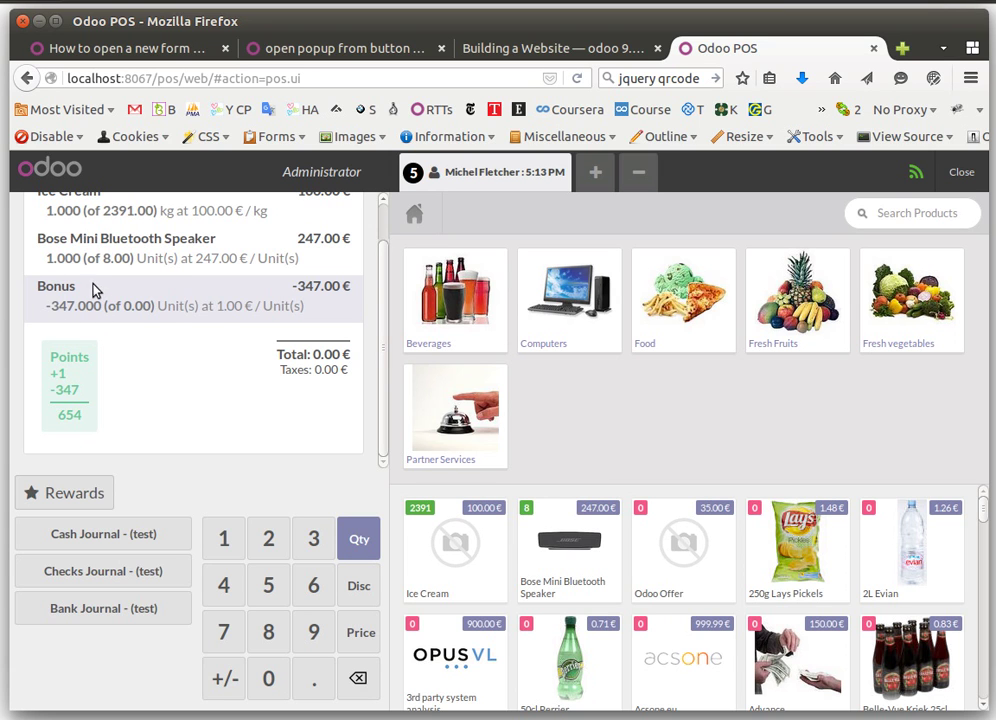
# - Check the −347.00 € Bonus brings the total to 0.00 €, then close the POS, discarding pending orders
pyautogui.scroll(1, 193, 438)
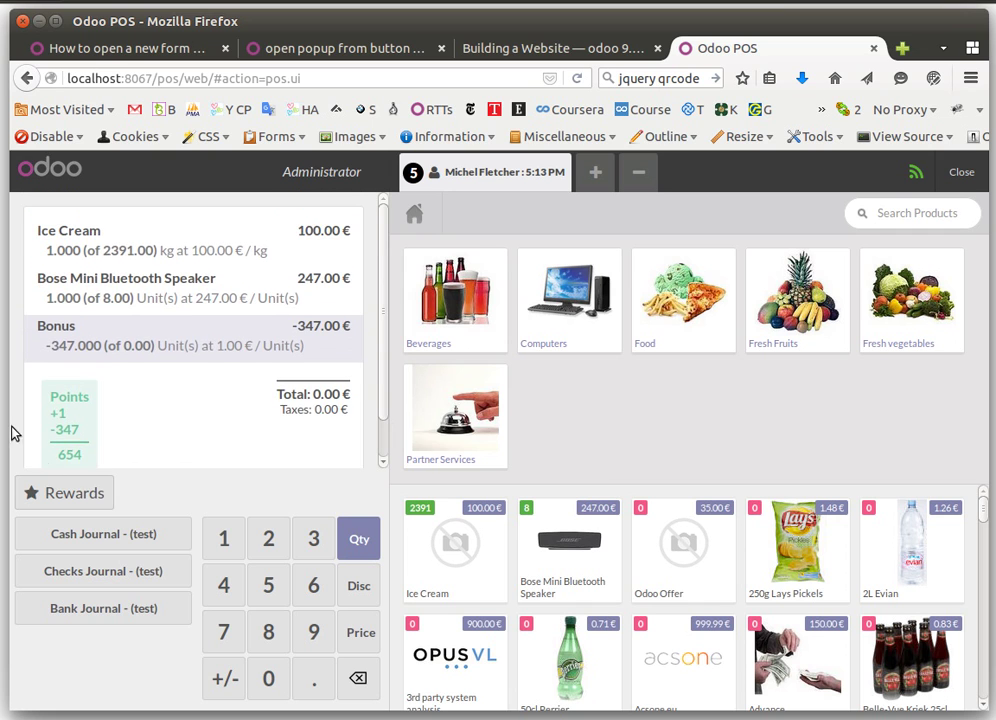
pyautogui.scroll(-1, 84, 405)
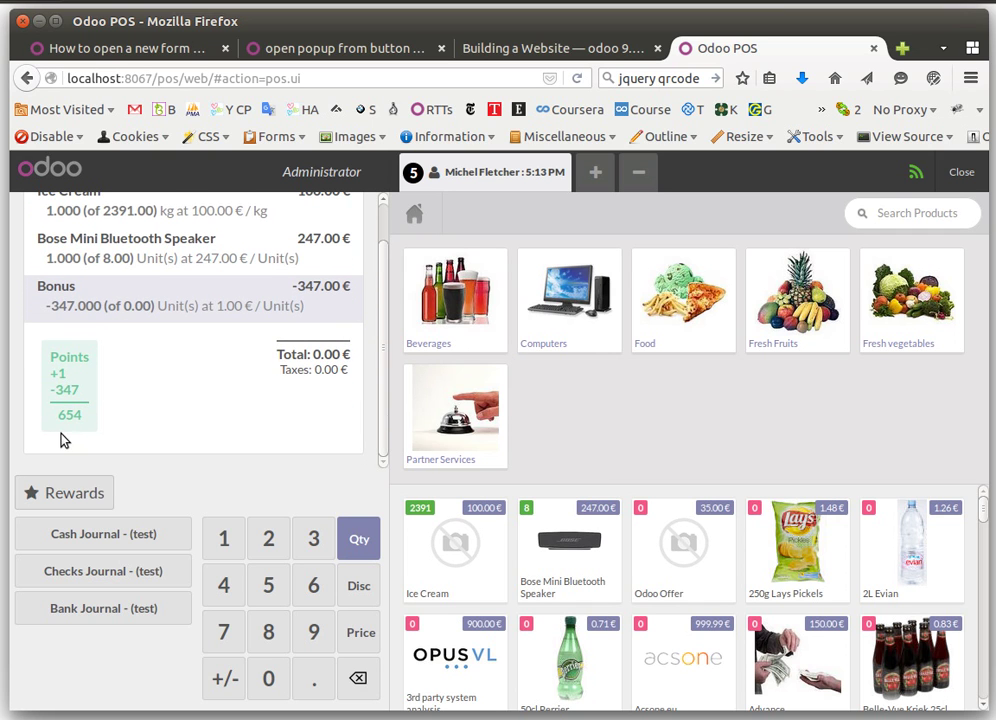
pyautogui.scroll(1, 196, 418)
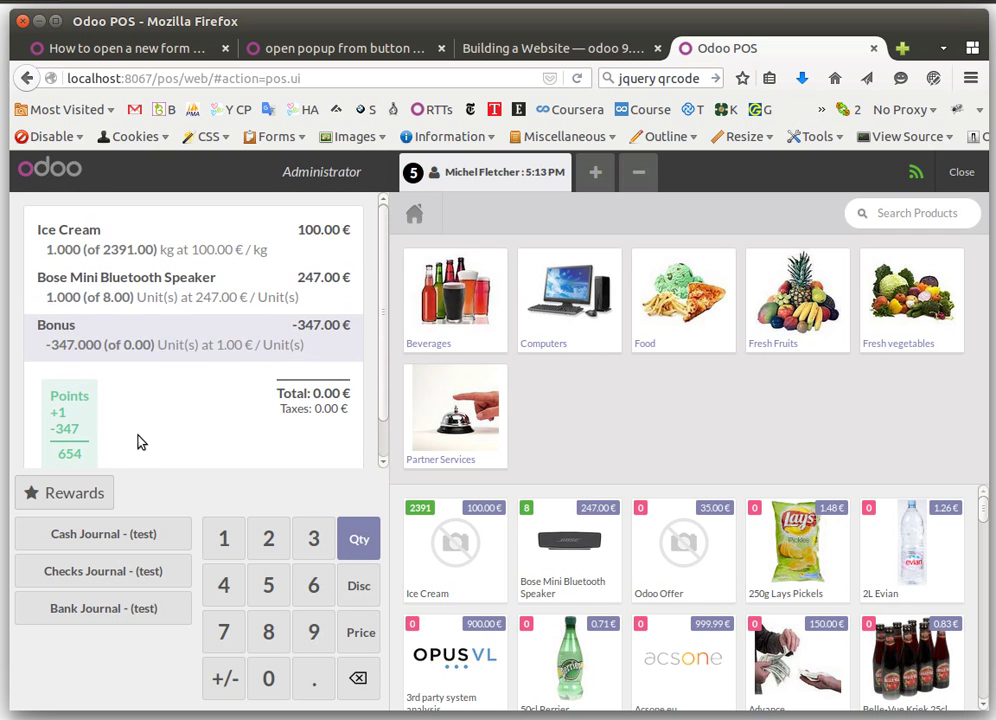
pyautogui.scroll(-1, 340, 440)
pyautogui.scroll(1, 340, 440)
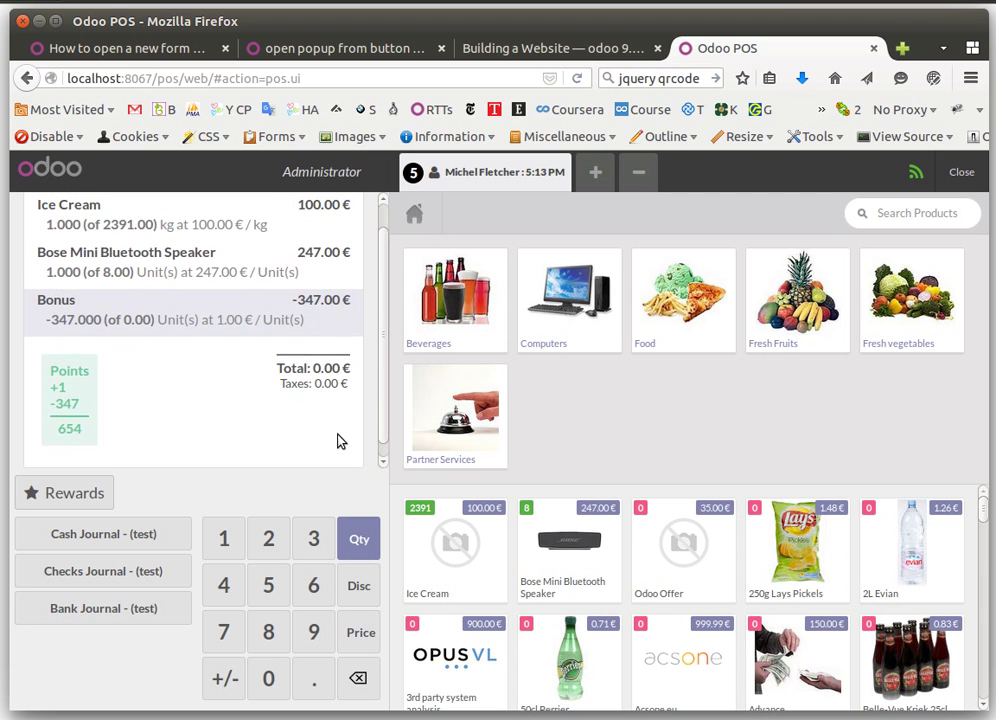
pyautogui.click(966, 173)
pyautogui.click(962, 168)
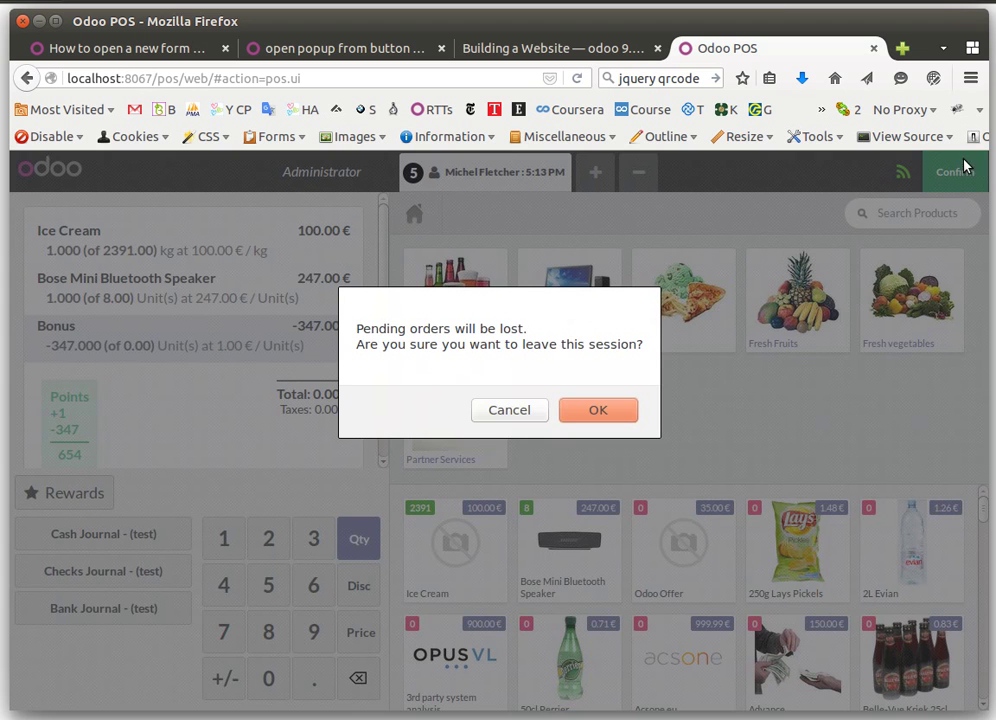
pyautogui.click(595, 412)
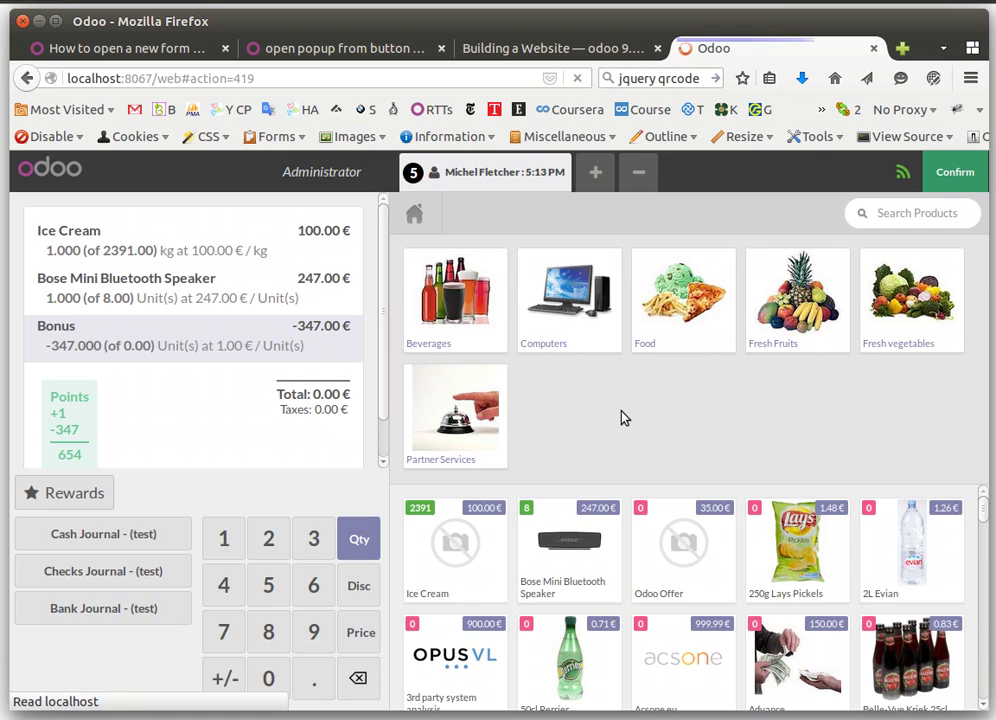